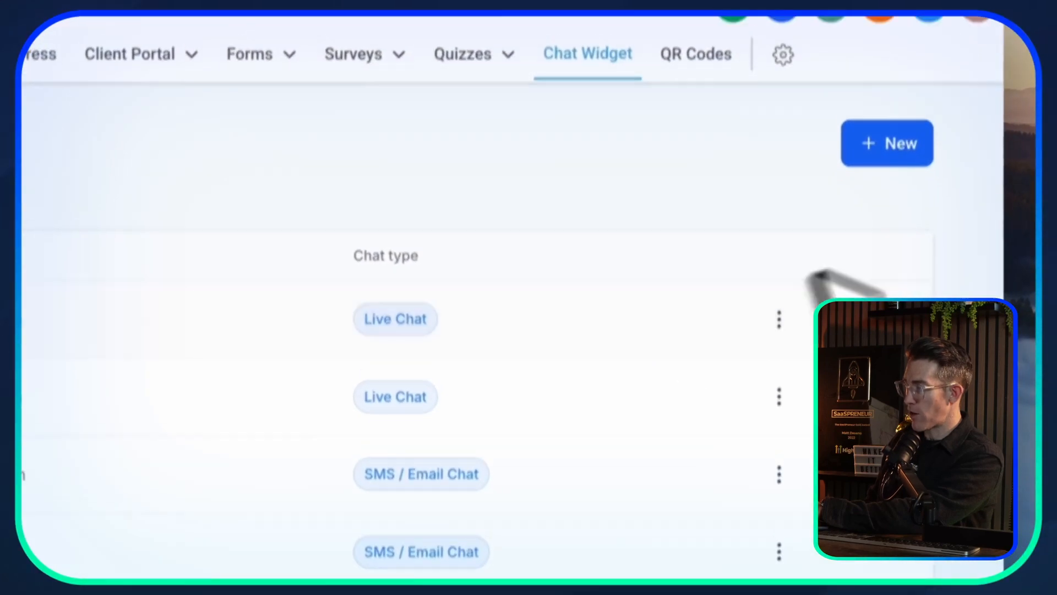
Step: Create a new all-in-one chat widget, rename it "All In One Chat", and dismiss the notifications
{"action": "left_click", "coordinate": [877, 197]}
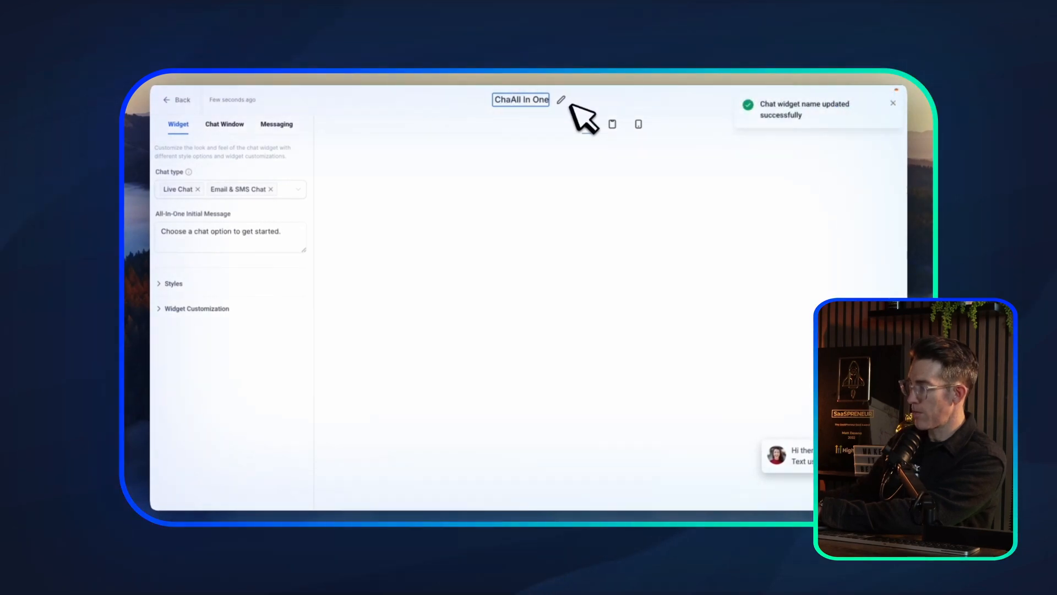
{"action": "key", "text": "BackSpace"}
{"action": "key", "text": "BackSpace"}
{"action": "key", "text": "BackSpace"}
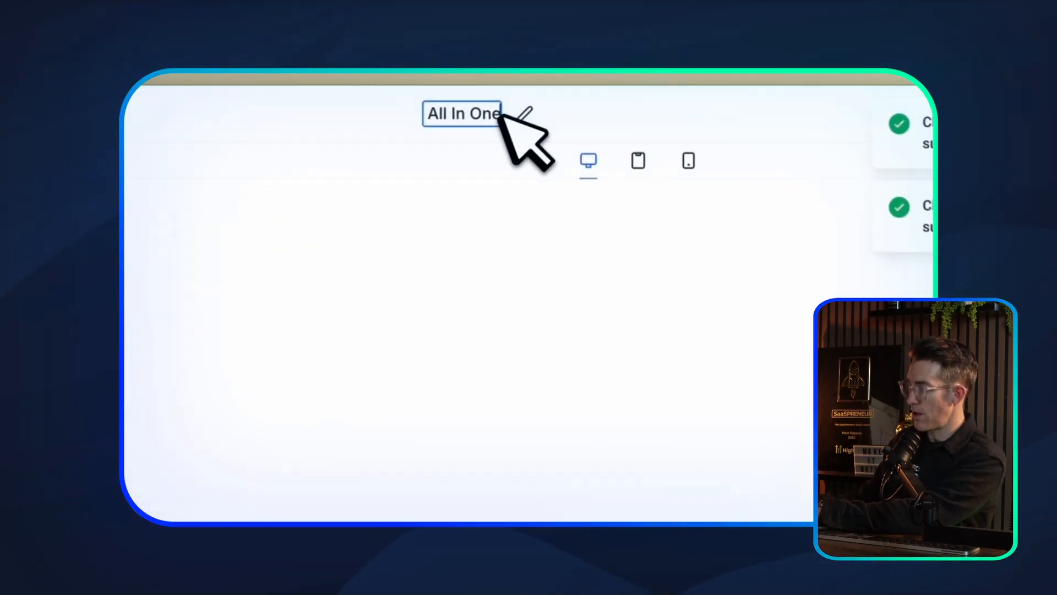
{"action": "type", "text": "Chat"}
{"action": "left_click", "coordinate": [352, 217]}
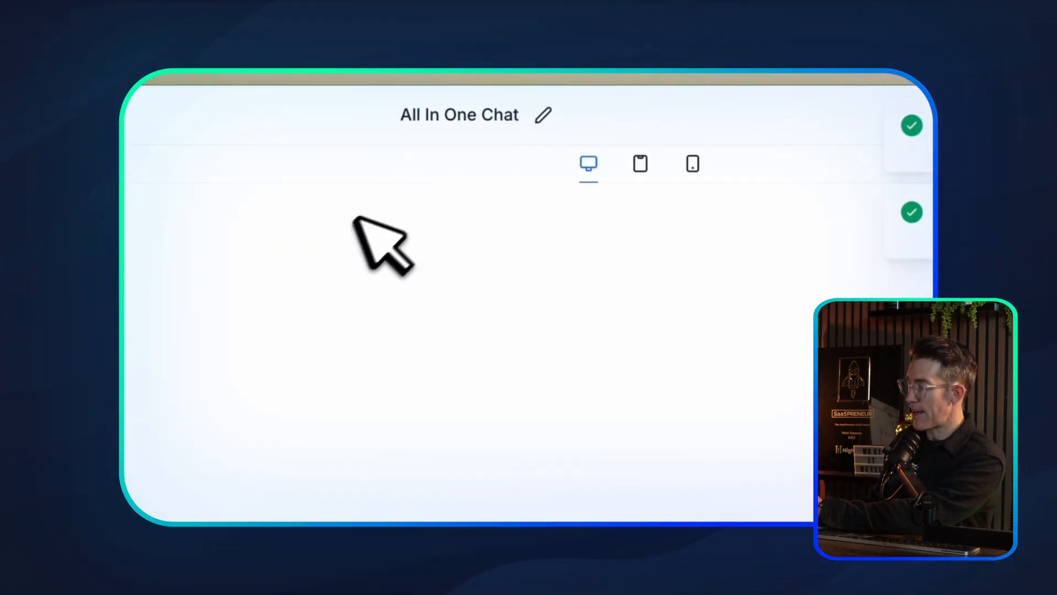
{"action": "left_click", "coordinate": [900, 121]}
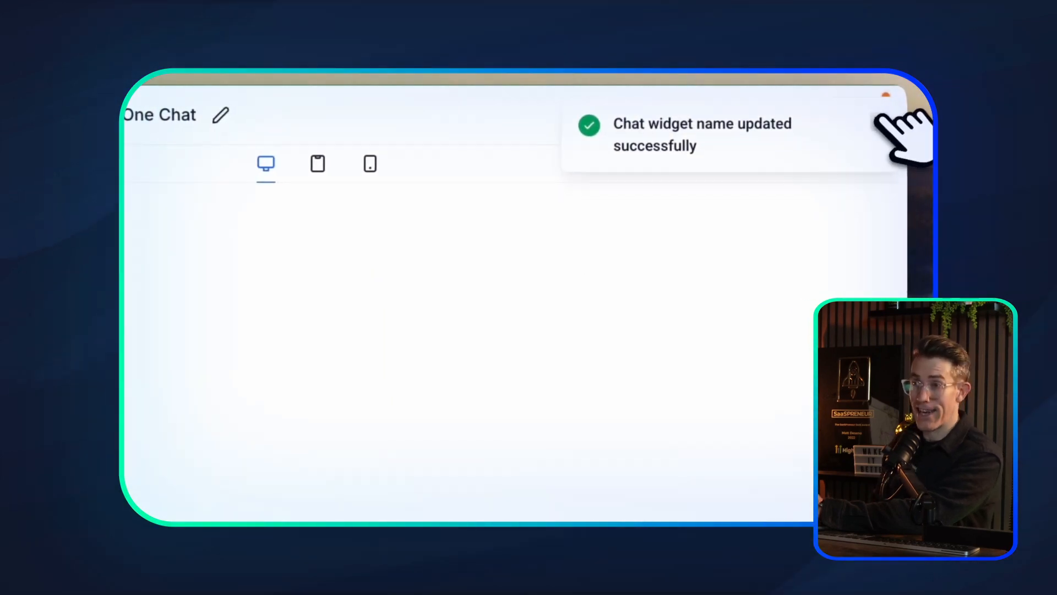
{"action": "left_click", "coordinate": [881, 119]}
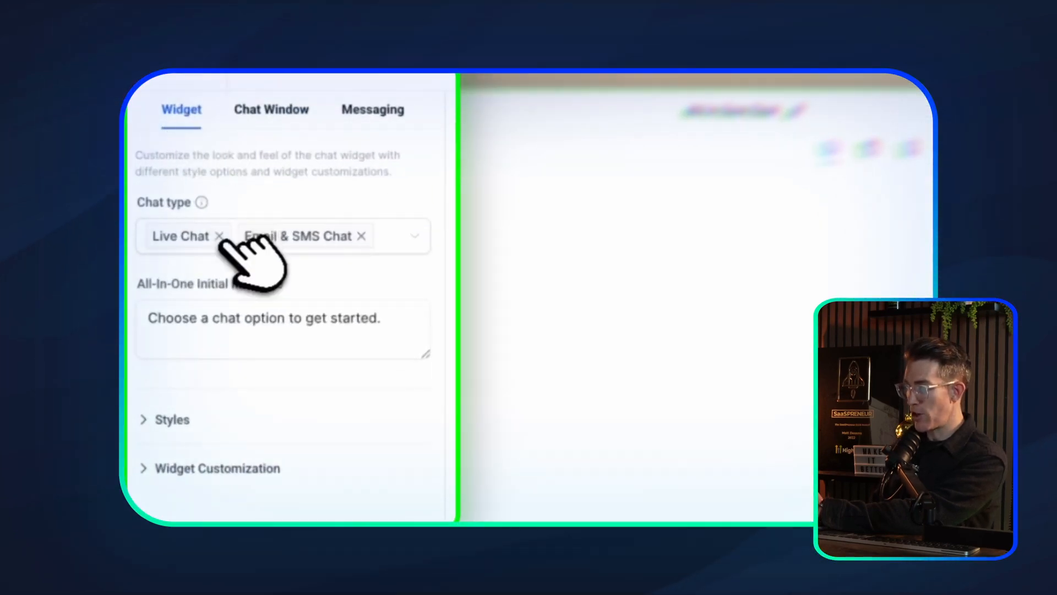
Step: Check the chat type requirement and review the chat types available for the widget
{"action": "mouse_move", "coordinate": [201, 202]}
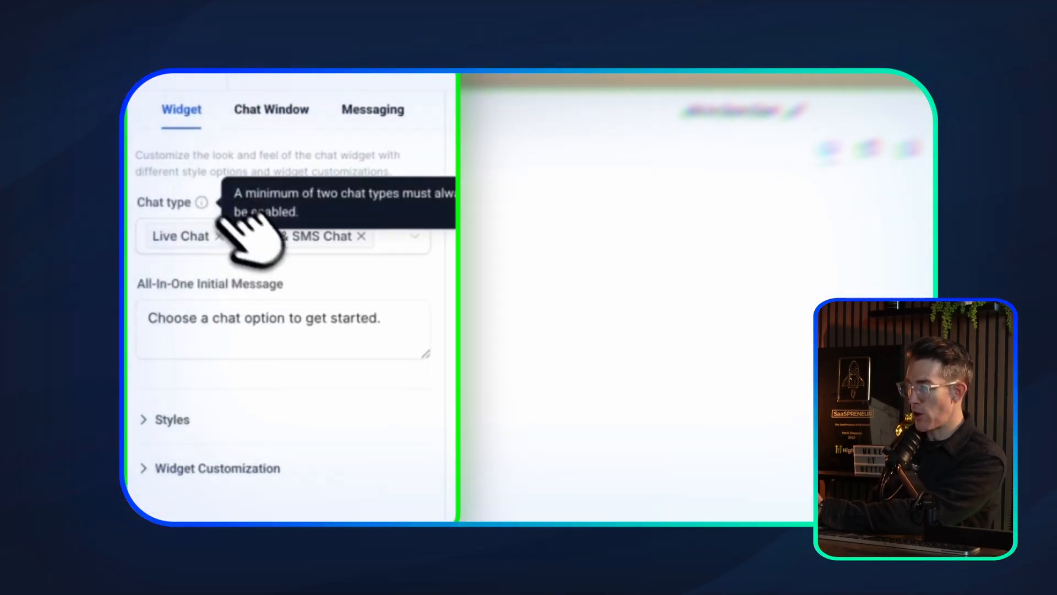
{"action": "left_click", "coordinate": [240, 243]}
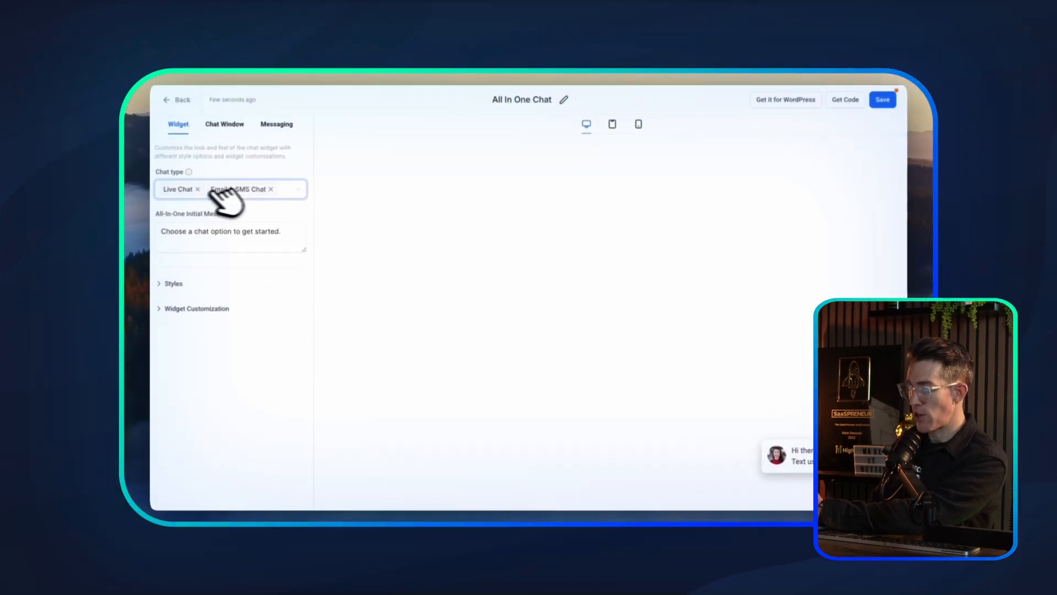
{"action": "left_click", "coordinate": [285, 189]}
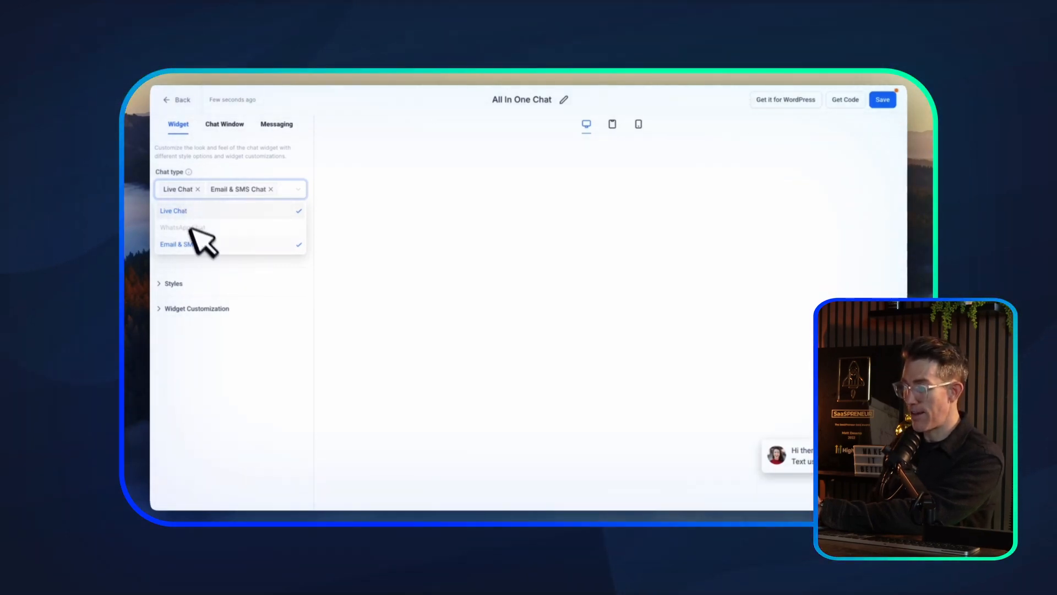
{"action": "left_click", "coordinate": [241, 147]}
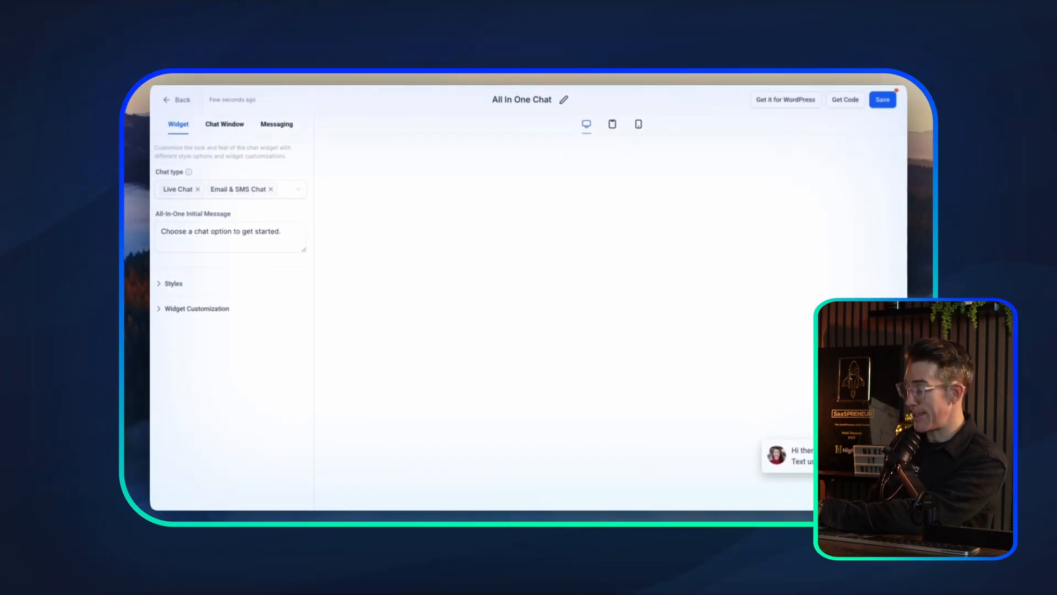
Step: Expand the chat widget in the preview and highlight its initial message
{"action": "left_click", "coordinate": [884, 489]}
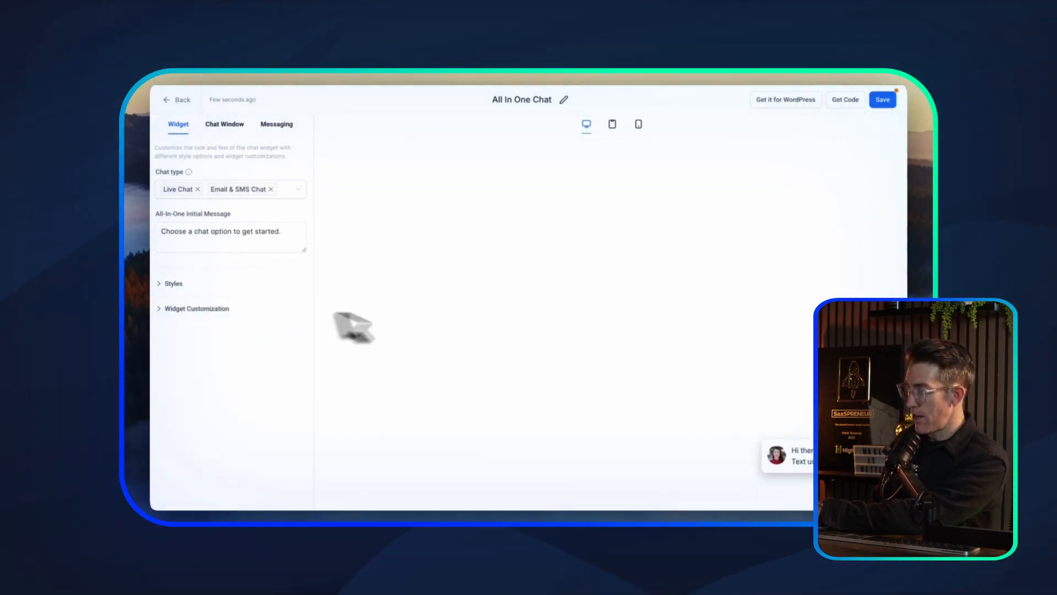
{"action": "left_click", "coordinate": [885, 489]}
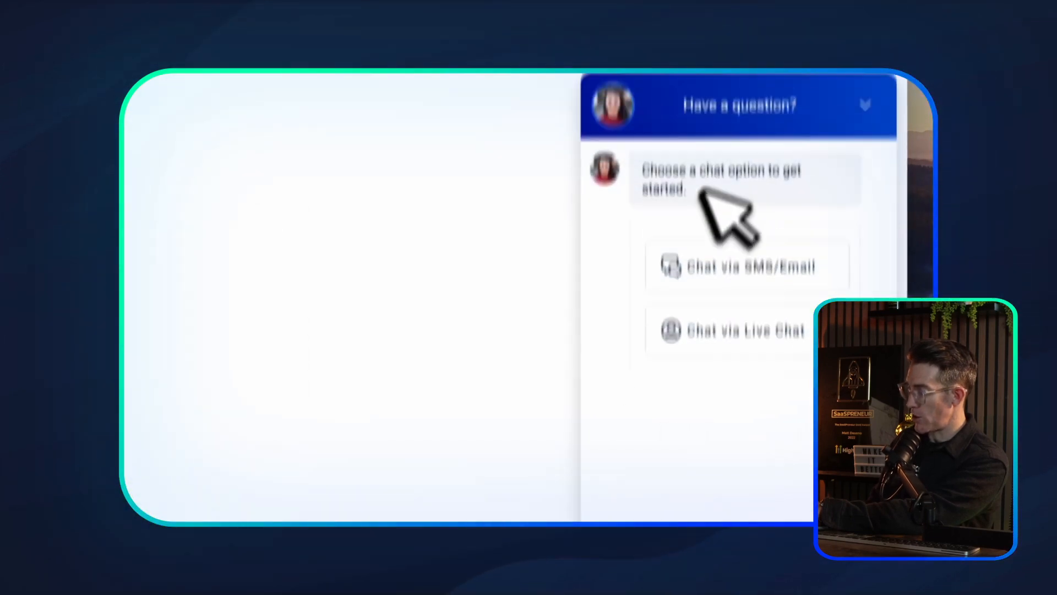
{"action": "left_click_drag", "start_coordinate": [641, 167], "coordinate": [719, 181]}
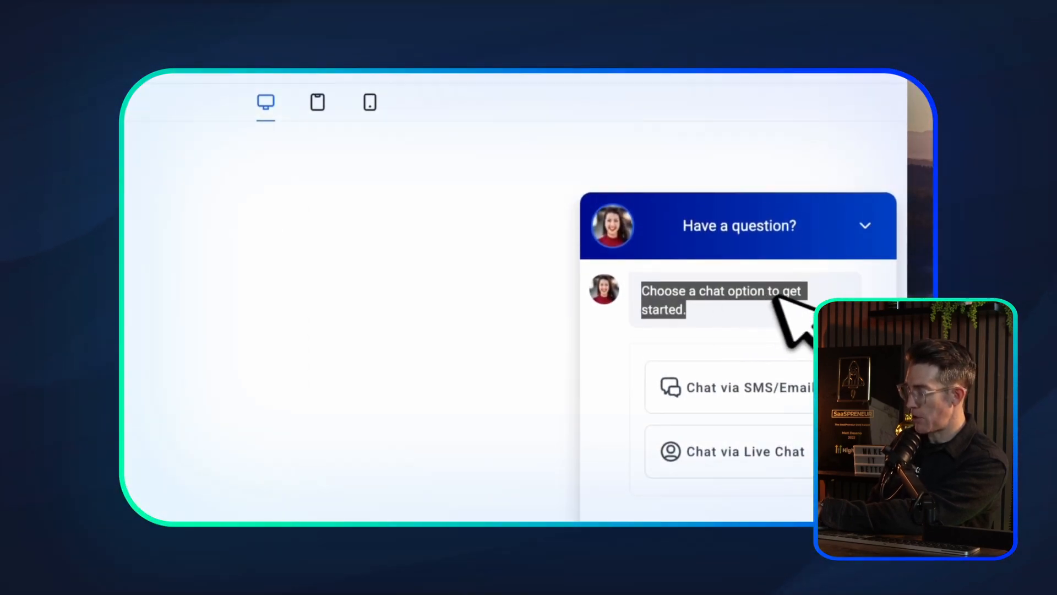
Step: Set the All-In-One Initial Message to "What's the best channel to chat?"
{"action": "triple_click", "coordinate": [306, 254]}
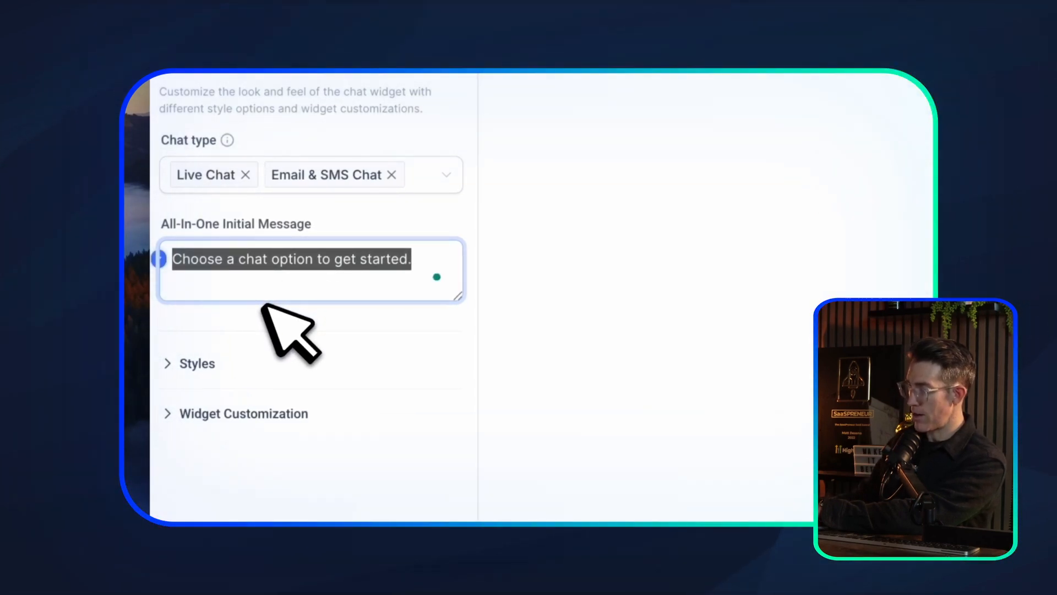
{"action": "type", "text": "What's the bes"}
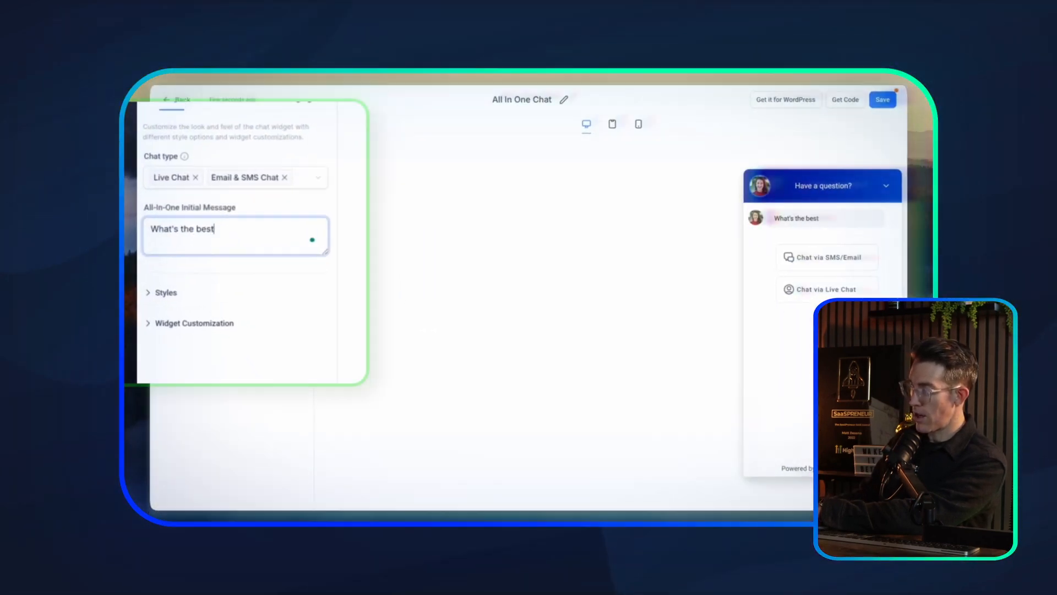
{"action": "type", "text": "t channel"}
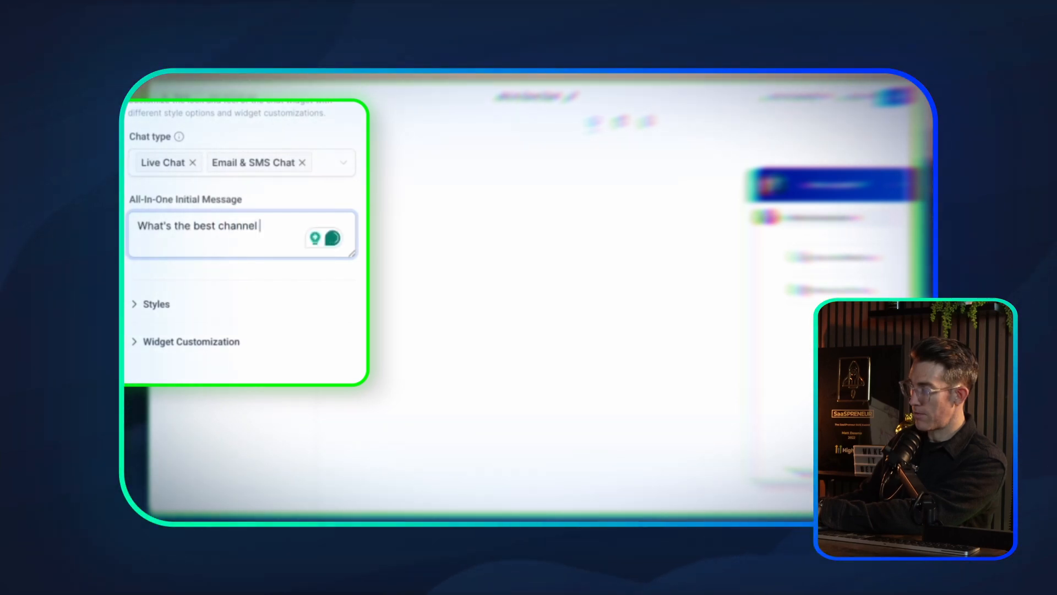
{"action": "type", "text": " to talk"}
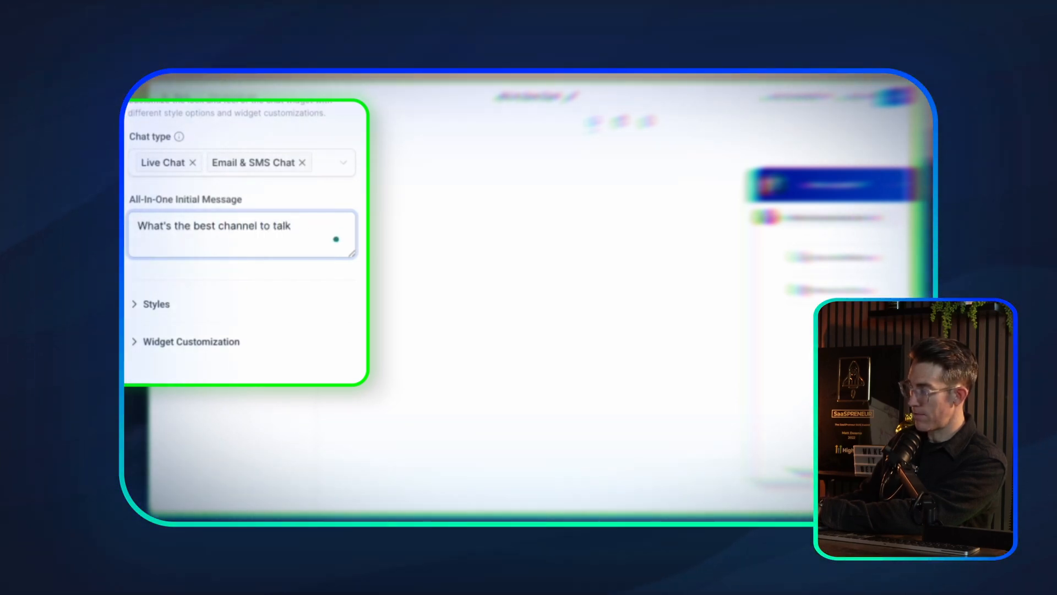
{"action": "type", "text": "?"}
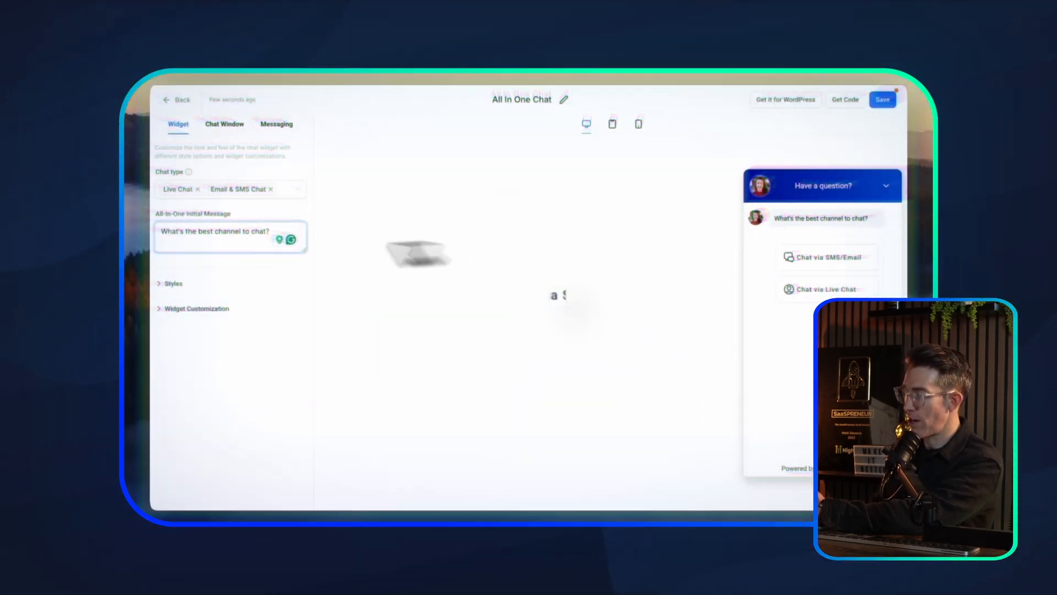
Step: Replace the All-In-One Initial Message with "I'm online and ready to talk!"
{"action": "triple_click", "coordinate": [186, 230]}
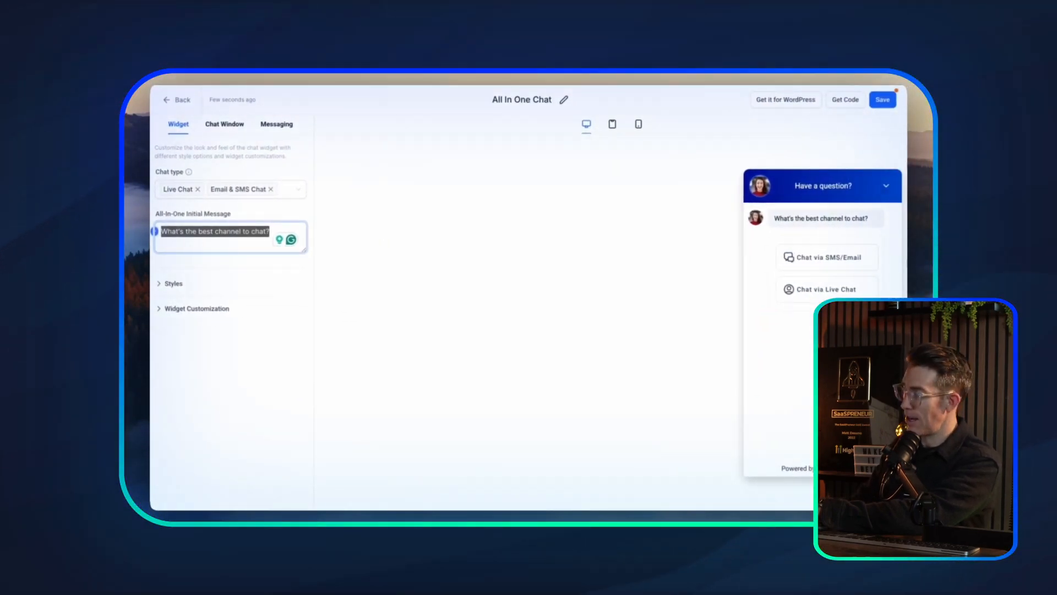
{"action": "type", "text": "We're online "}
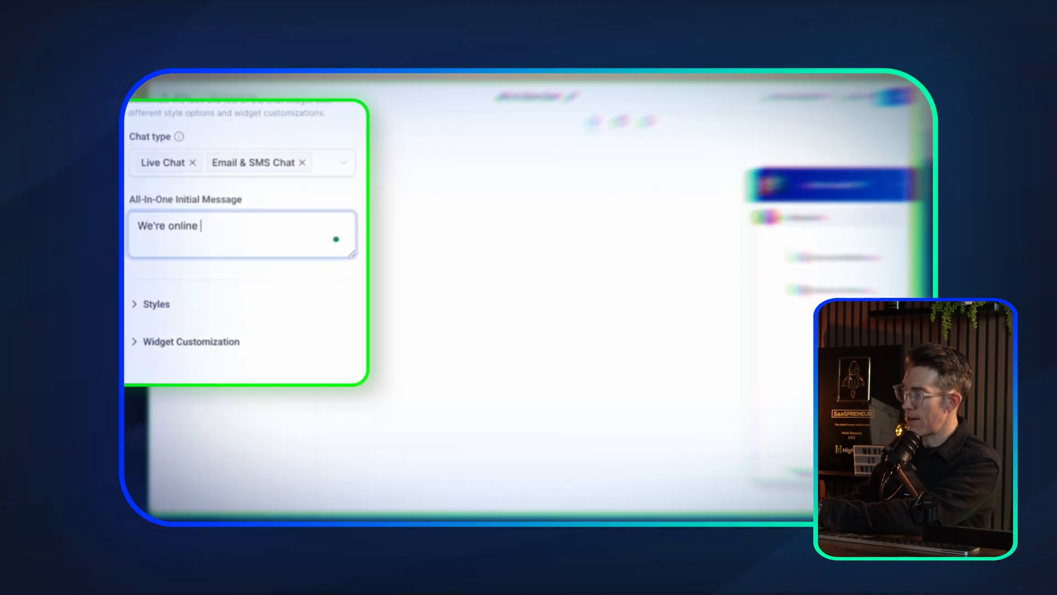
{"action": "type", "text": "and ready to talk"}
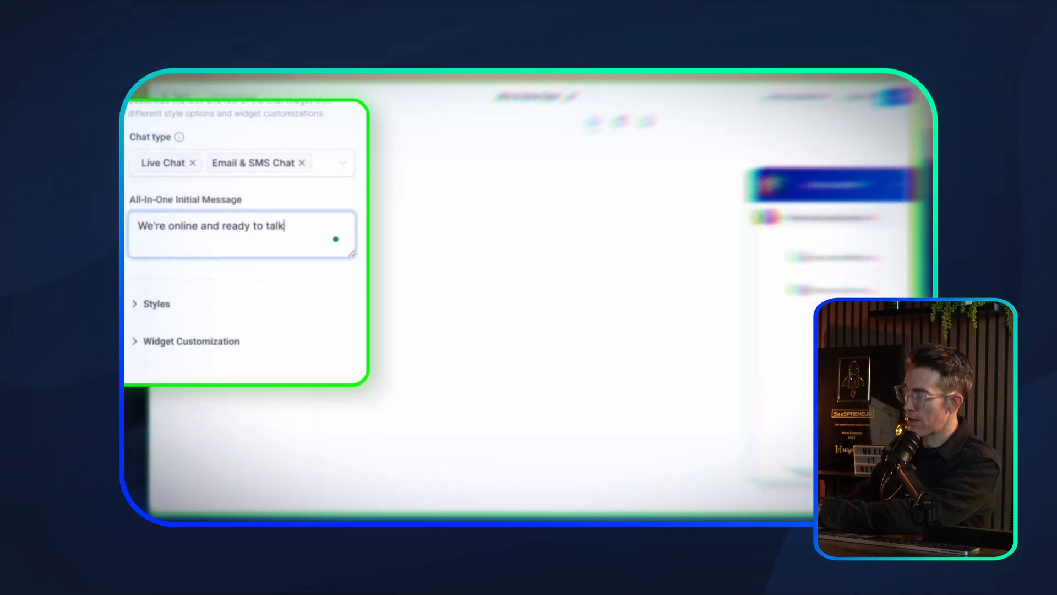
{"action": "type", "text": "!"}
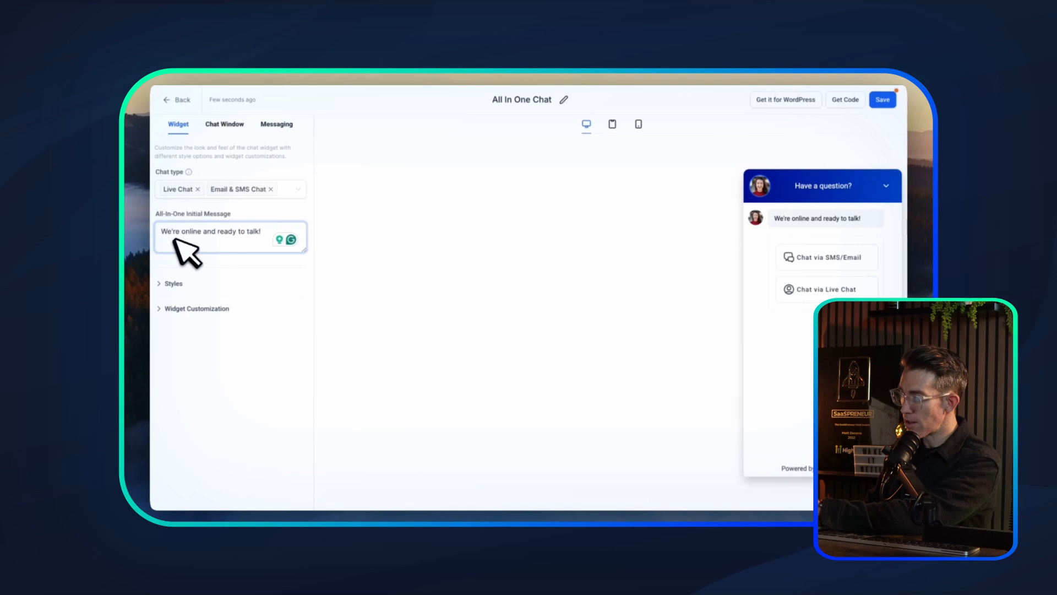
{"action": "double_click", "coordinate": [169, 231]}
{"action": "type", "text": "I'"}
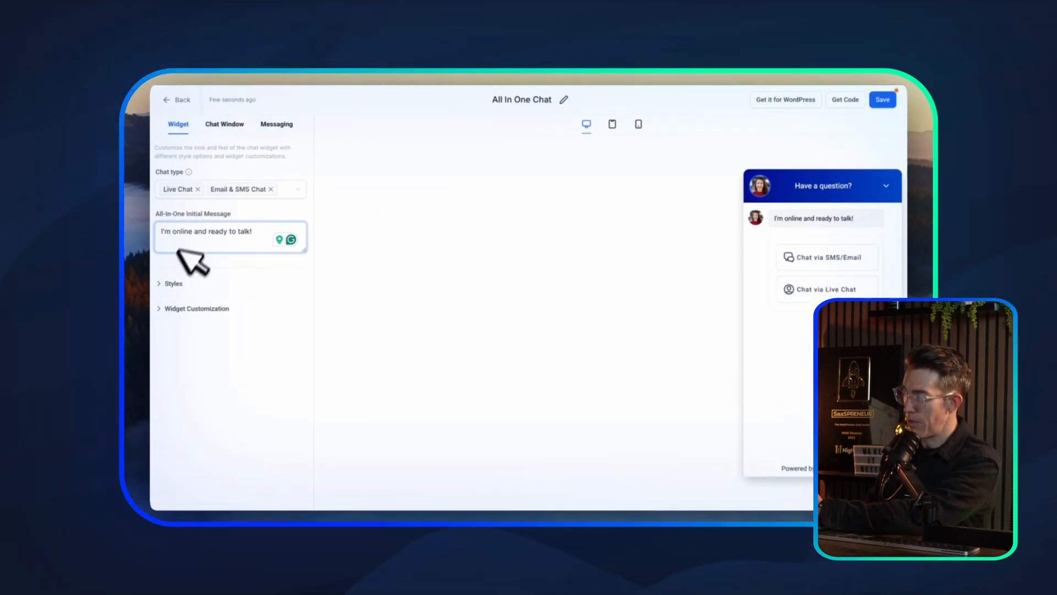
Step: Expand the widget's Styles settings and collapse the chat window in the preview
{"action": "left_click", "coordinate": [167, 283]}
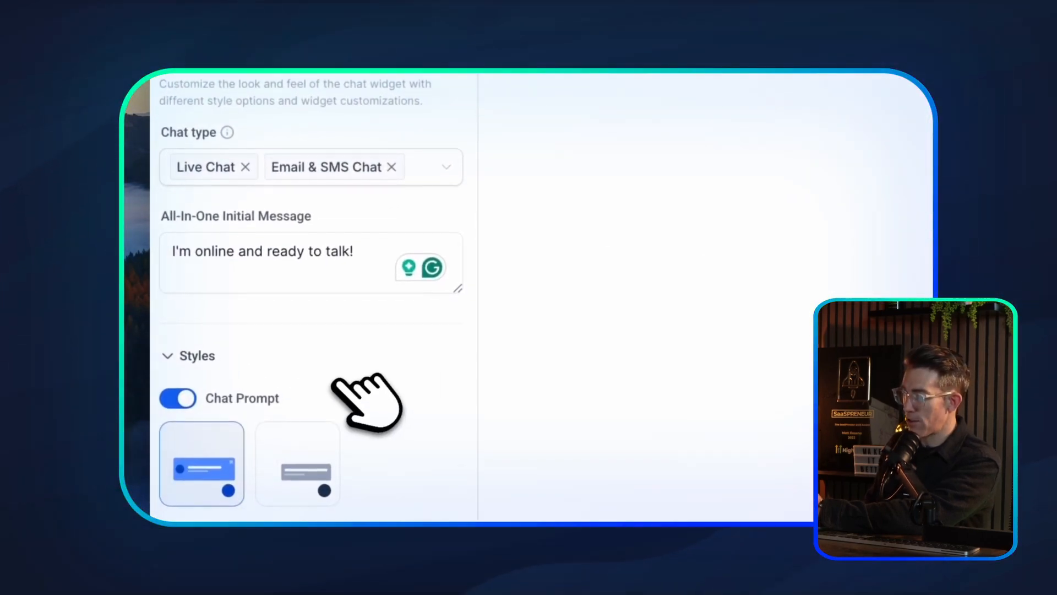
{"action": "scroll", "coordinate": [352, 364], "scroll_direction": "down", "scroll_amount": 5}
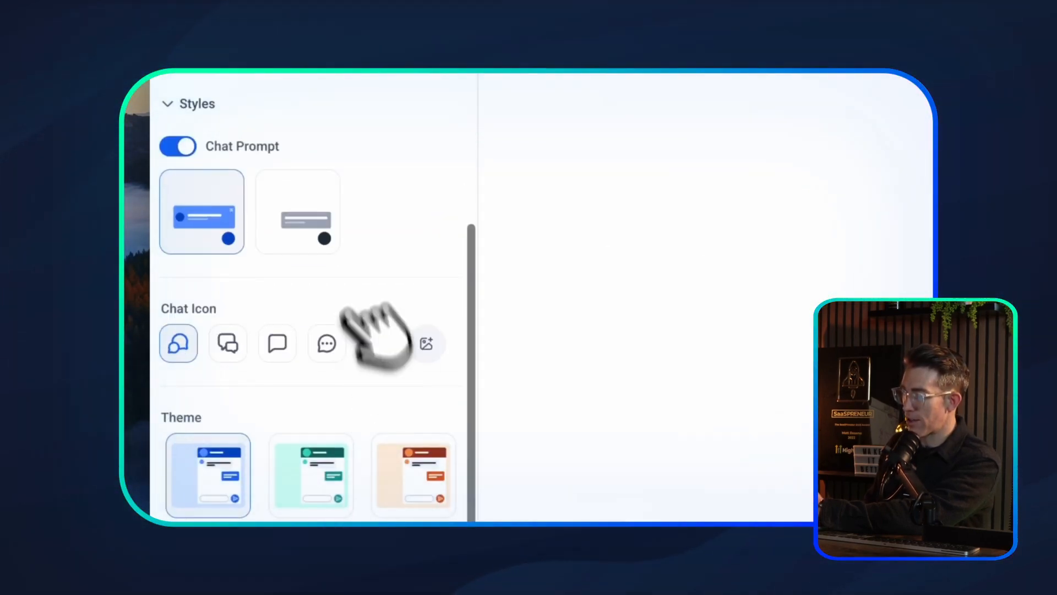
{"action": "scroll", "coordinate": [288, 208], "scroll_direction": "up", "scroll_amount": 1}
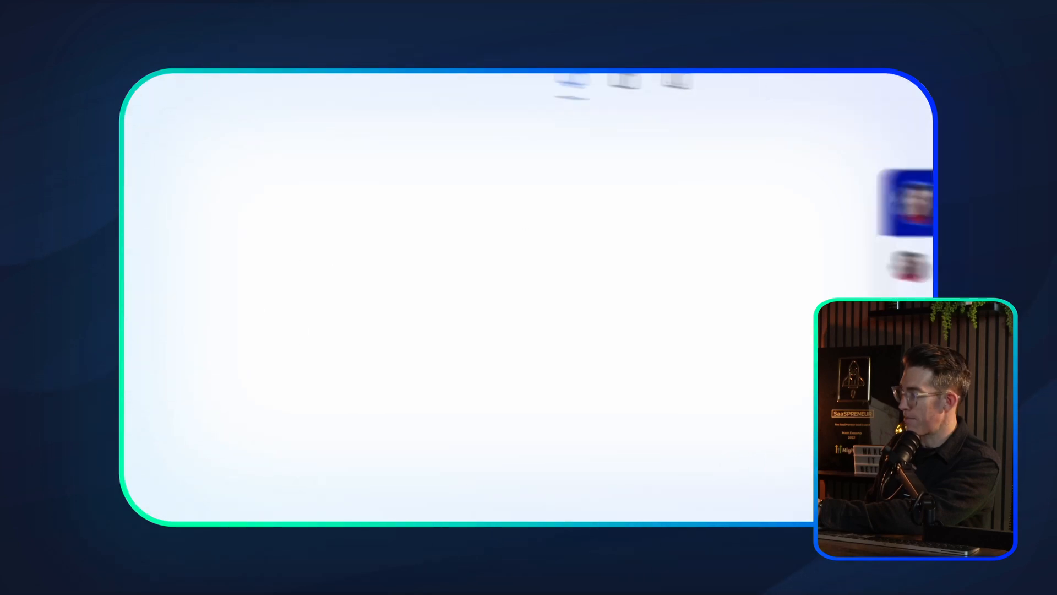
{"action": "left_click", "coordinate": [906, 162]}
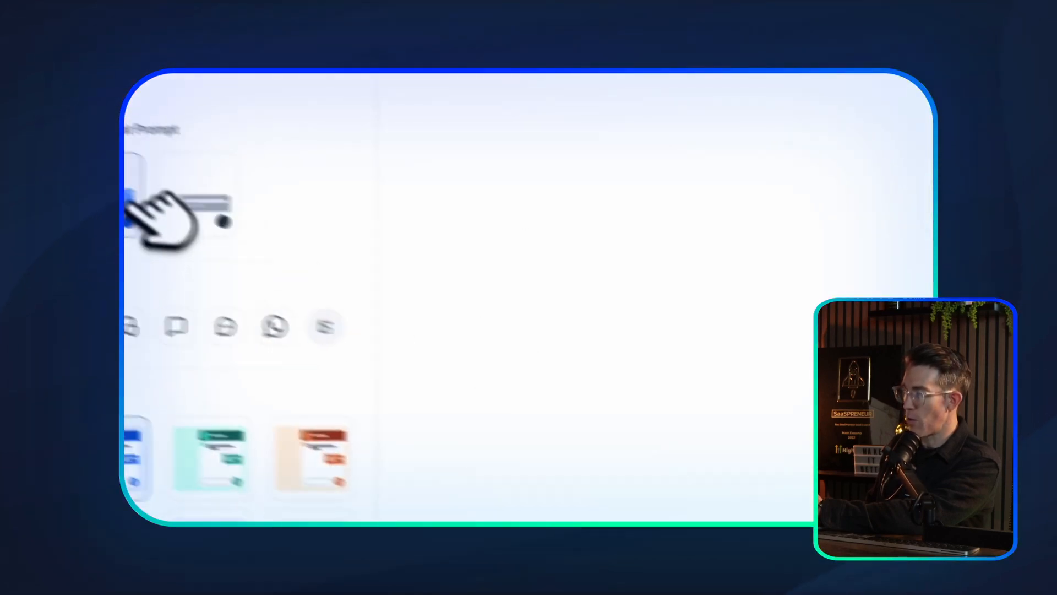
Step: Turn the Chat Prompt off and back on to compare the widget with and without it
{"action": "left_click", "coordinate": [176, 159]}
{"action": "scroll", "coordinate": [208, 177], "scroll_direction": "up", "scroll_amount": 4}
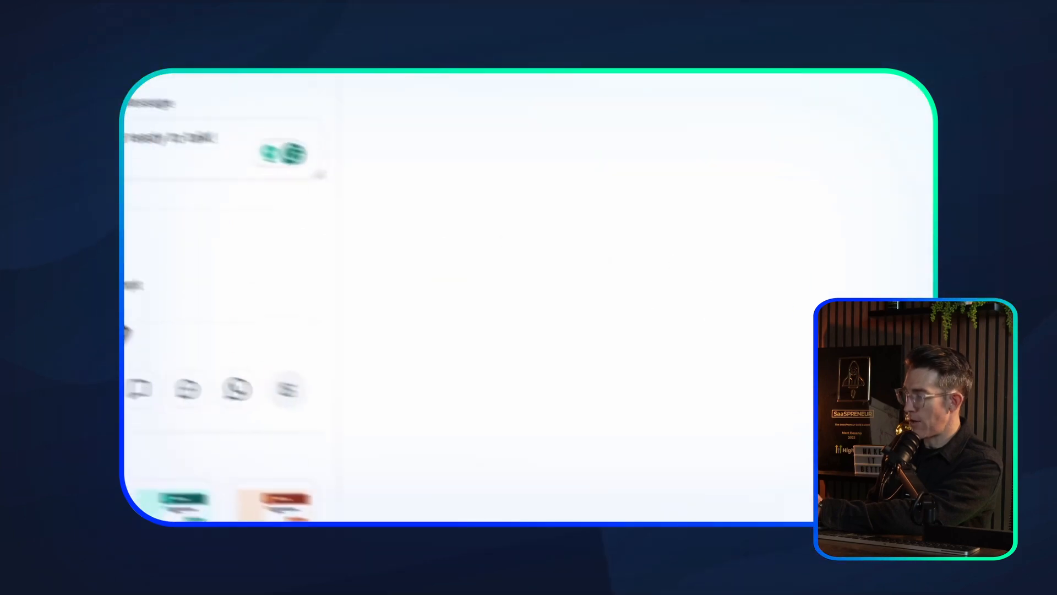
{"action": "left_click", "coordinate": [175, 320]}
Step: Try the WhatsApp, three-dot, double square-bubble and single-bubble chat icons, and restore the overlapping round-bubble icon
{"action": "scroll", "coordinate": [324, 385], "scroll_direction": "down", "scroll_amount": 6}
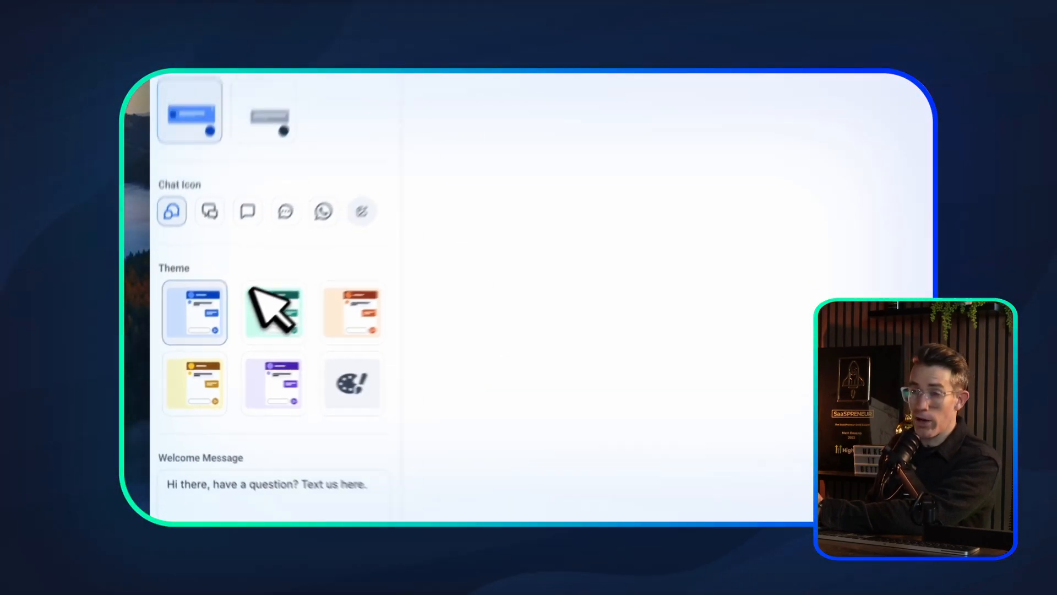
{"action": "scroll", "coordinate": [220, 258], "scroll_direction": "up", "scroll_amount": 3}
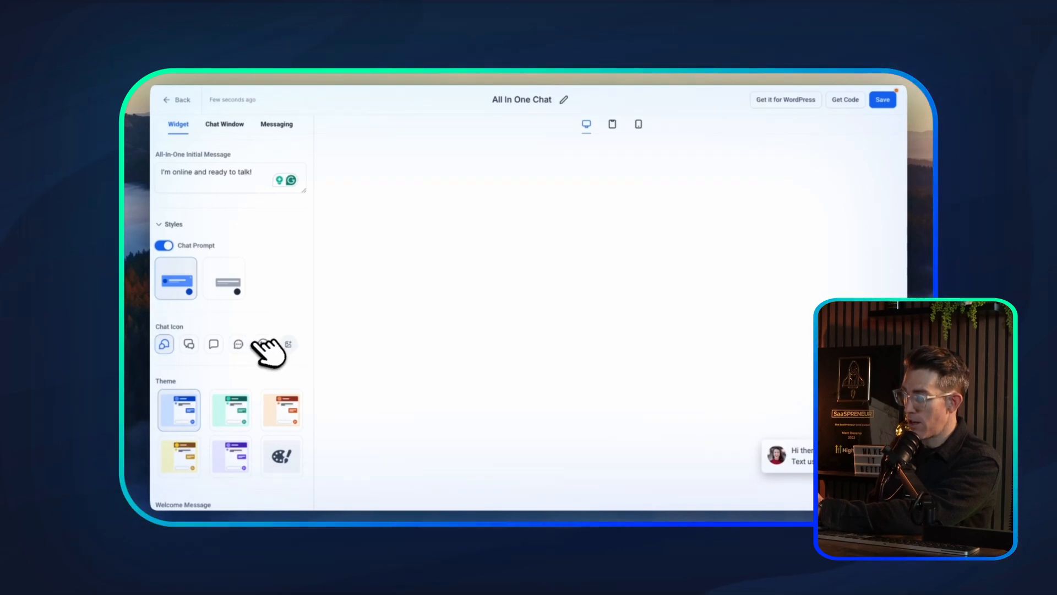
{"action": "left_click", "coordinate": [263, 343]}
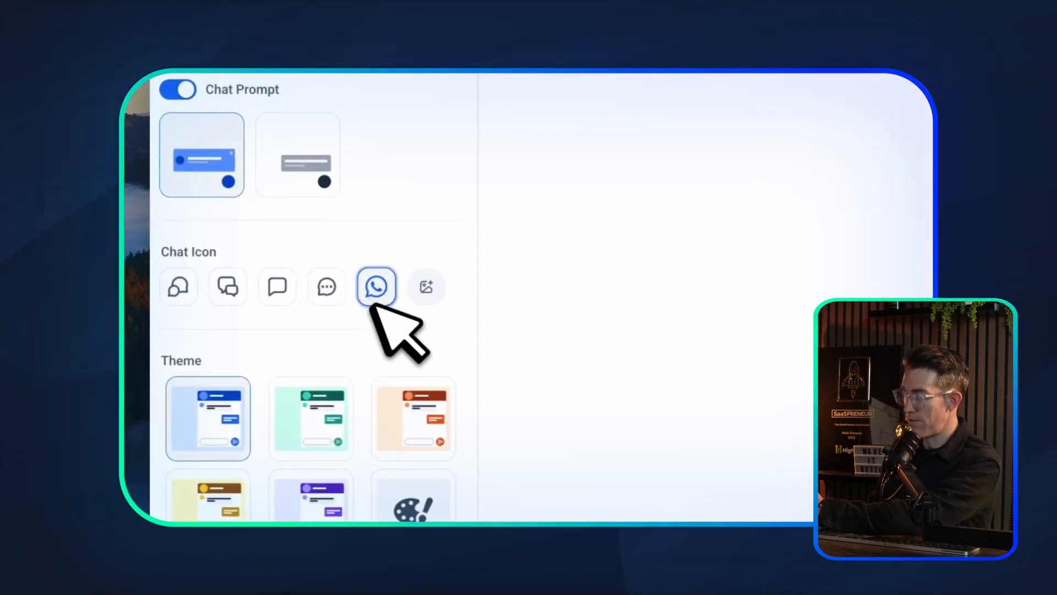
{"action": "left_click", "coordinate": [333, 287]}
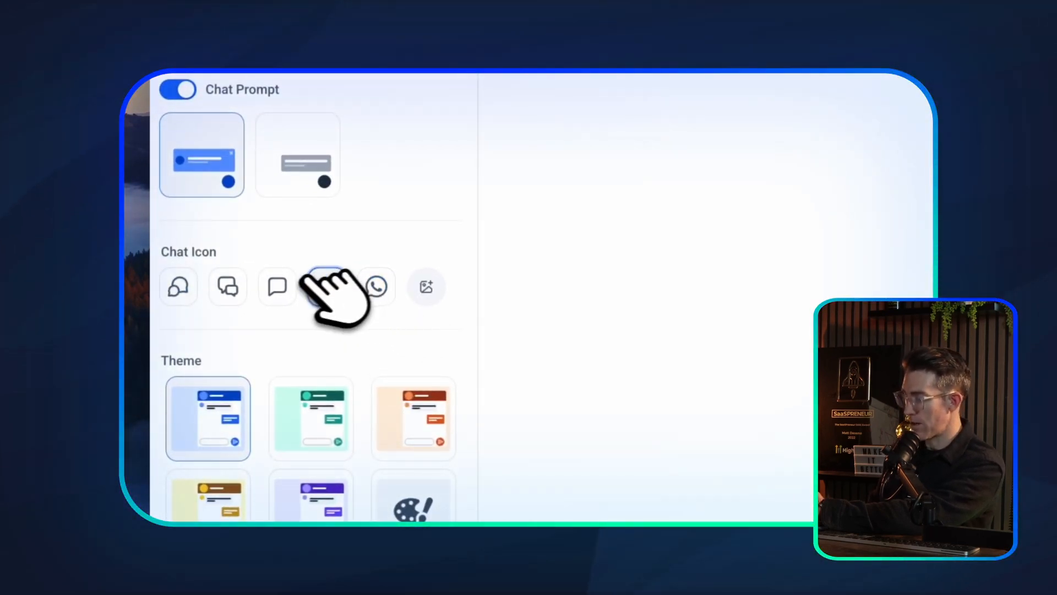
{"action": "left_click", "coordinate": [230, 285]}
{"action": "left_click", "coordinate": [277, 285]}
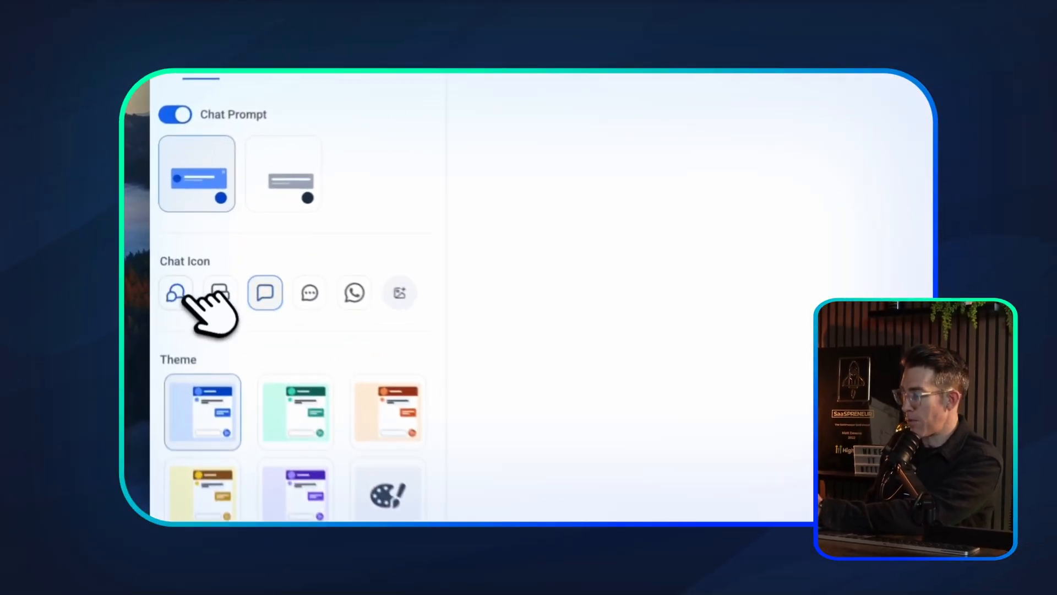
{"action": "left_click", "coordinate": [177, 301]}
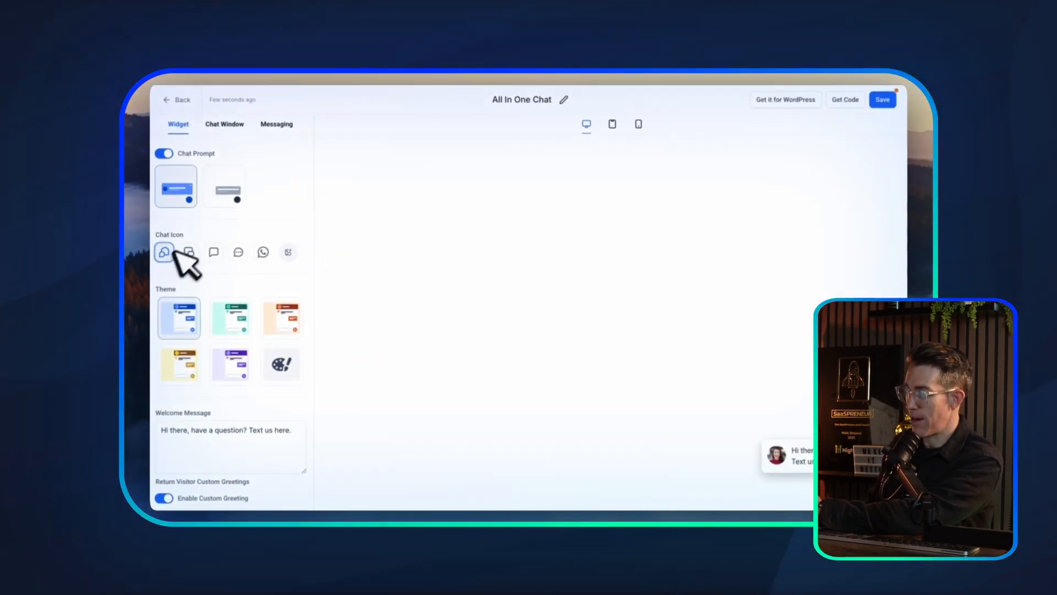
Step: Apply the purple theme to the chat widget
{"action": "scroll", "coordinate": [217, 294], "scroll_direction": "down", "scroll_amount": 1}
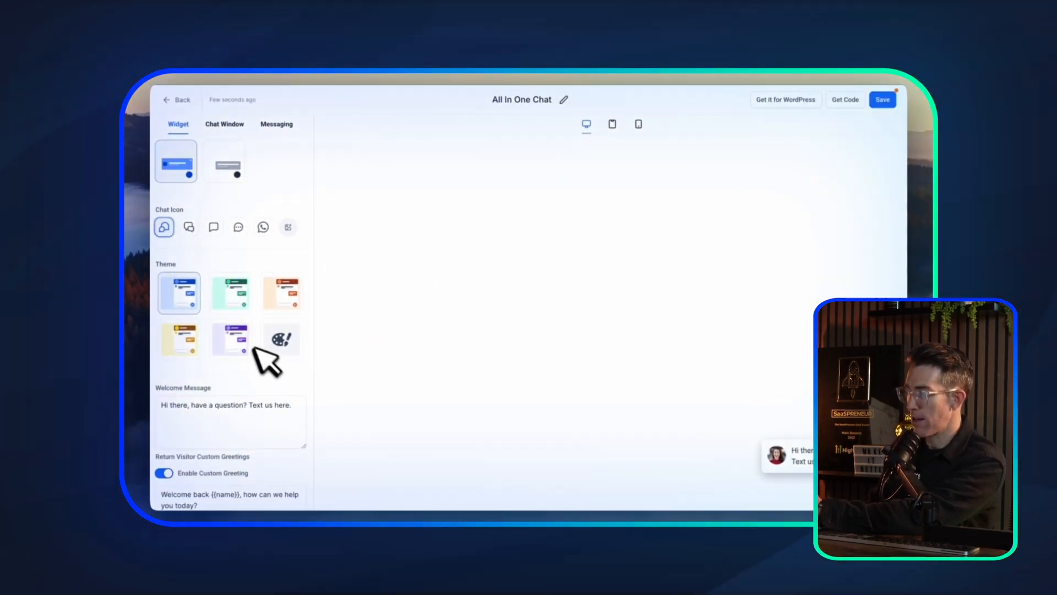
{"action": "left_click", "coordinate": [234, 297]}
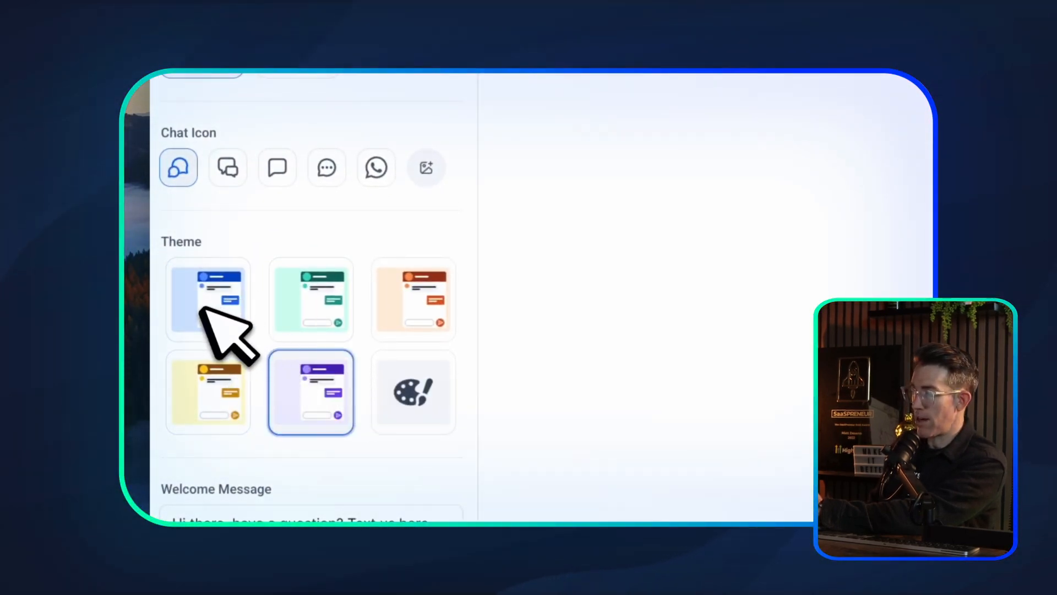
Step: Try the orange and purple themes, and switch the widget to the custom color theme
{"action": "left_click", "coordinate": [421, 306]}
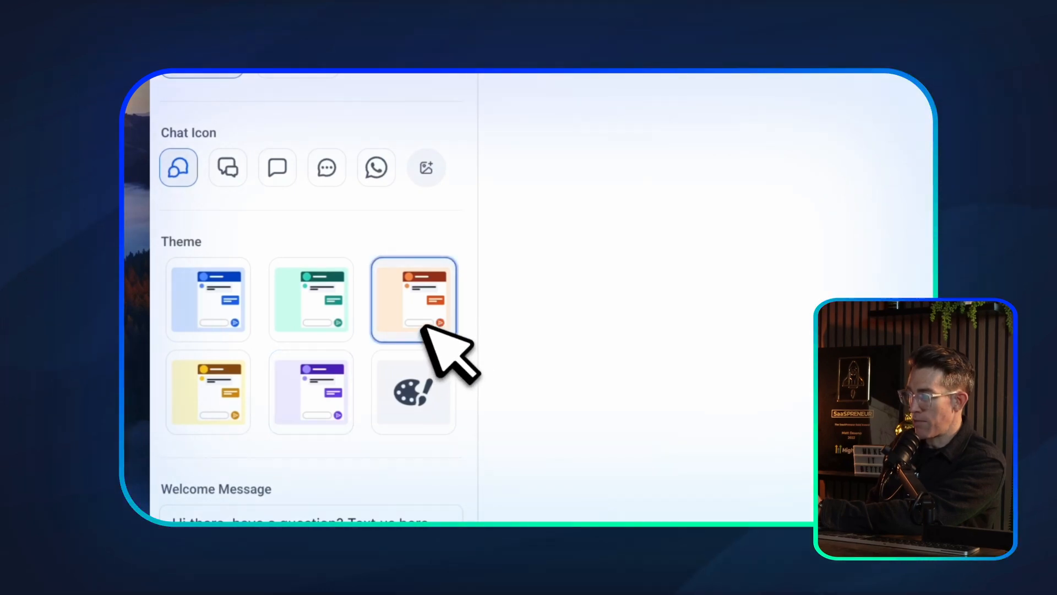
{"action": "left_click", "coordinate": [331, 380]}
{"action": "left_click", "coordinate": [435, 388]}
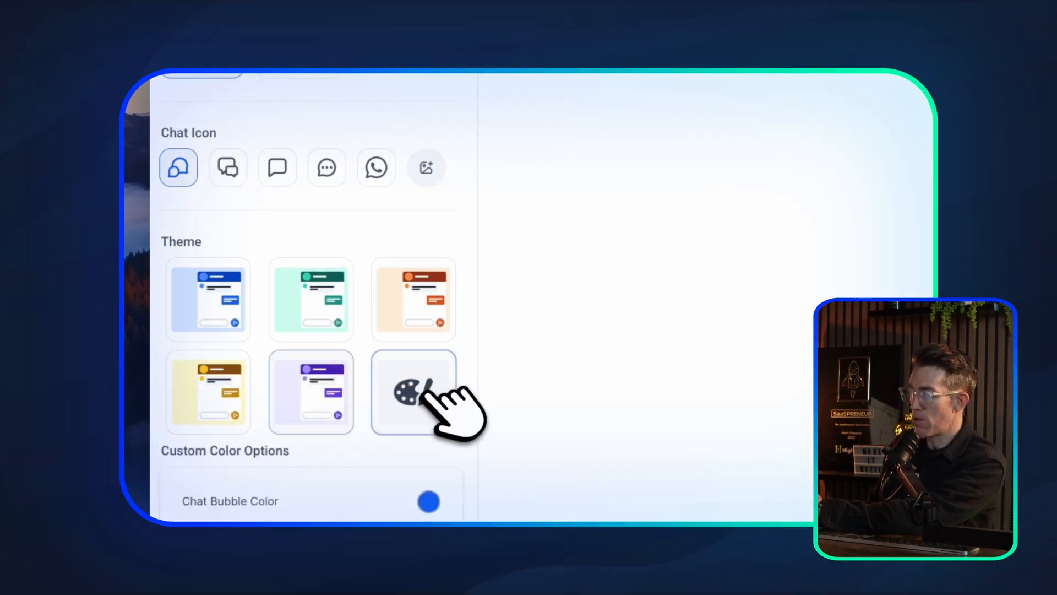
{"action": "scroll", "coordinate": [380, 440], "scroll_direction": "down", "scroll_amount": 2}
{"action": "scroll", "coordinate": [359, 439], "scroll_direction": "down", "scroll_amount": 2}
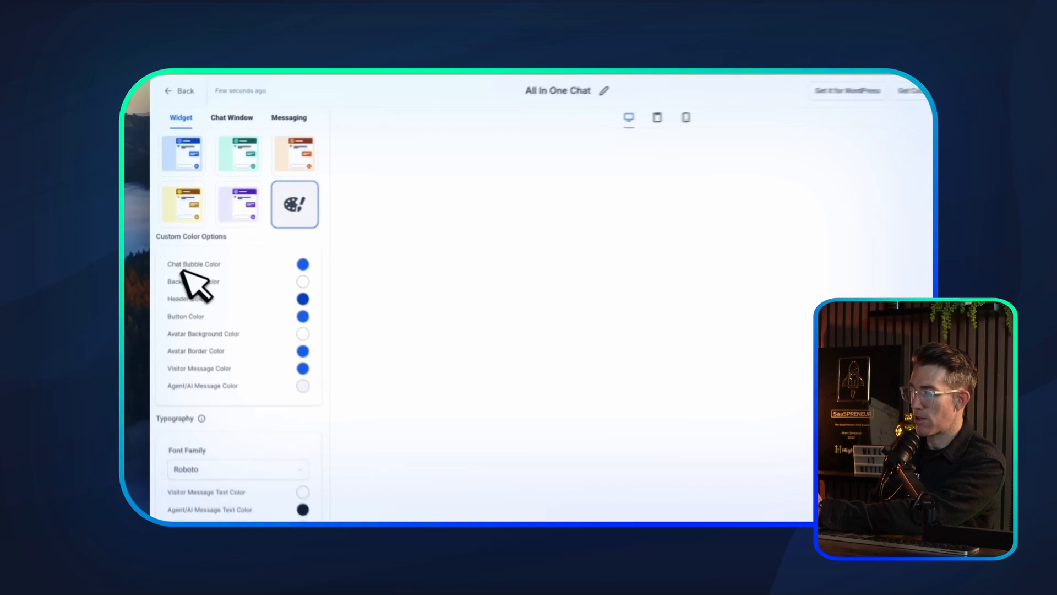
{"action": "scroll", "coordinate": [198, 385], "scroll_direction": "down", "scroll_amount": 2}
{"action": "scroll", "coordinate": [199, 396], "scroll_direction": "up", "scroll_amount": 1}
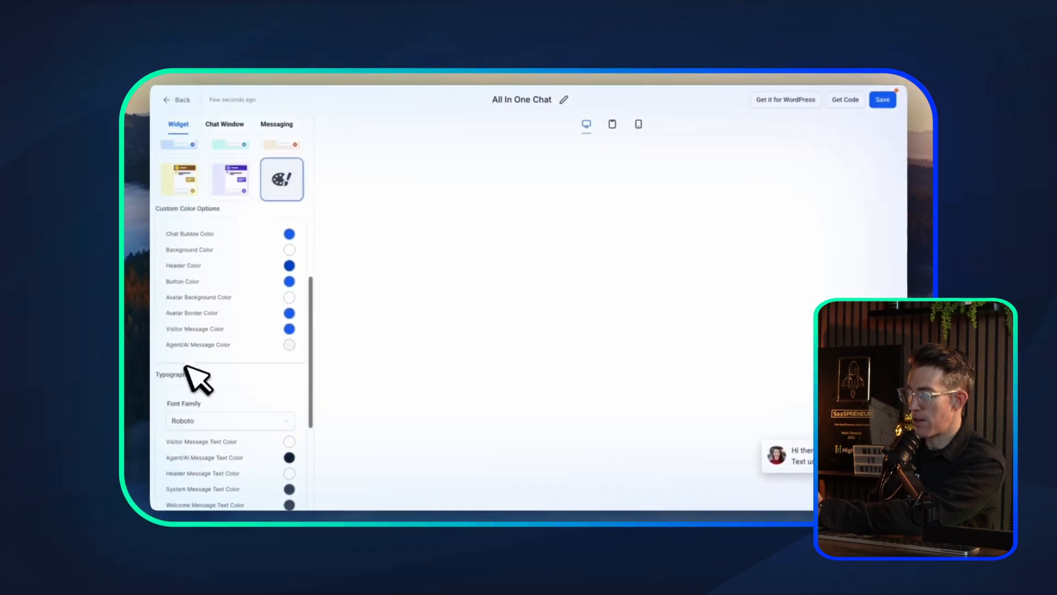
{"action": "scroll", "coordinate": [186, 366], "scroll_direction": "up", "scroll_amount": 2}
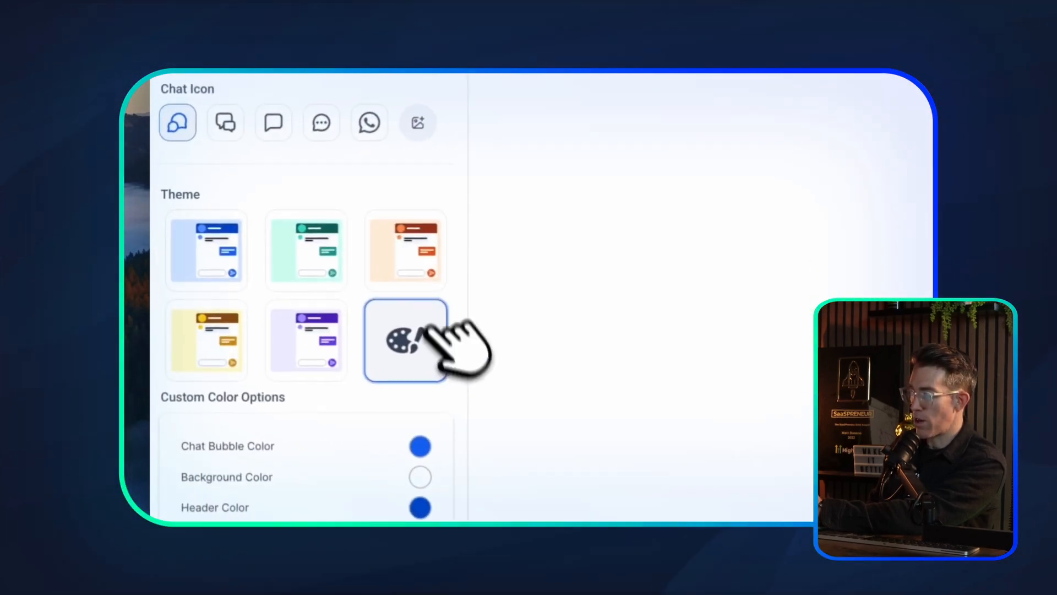
{"action": "left_click", "coordinate": [191, 236]}
{"action": "left_click", "coordinate": [424, 281]}
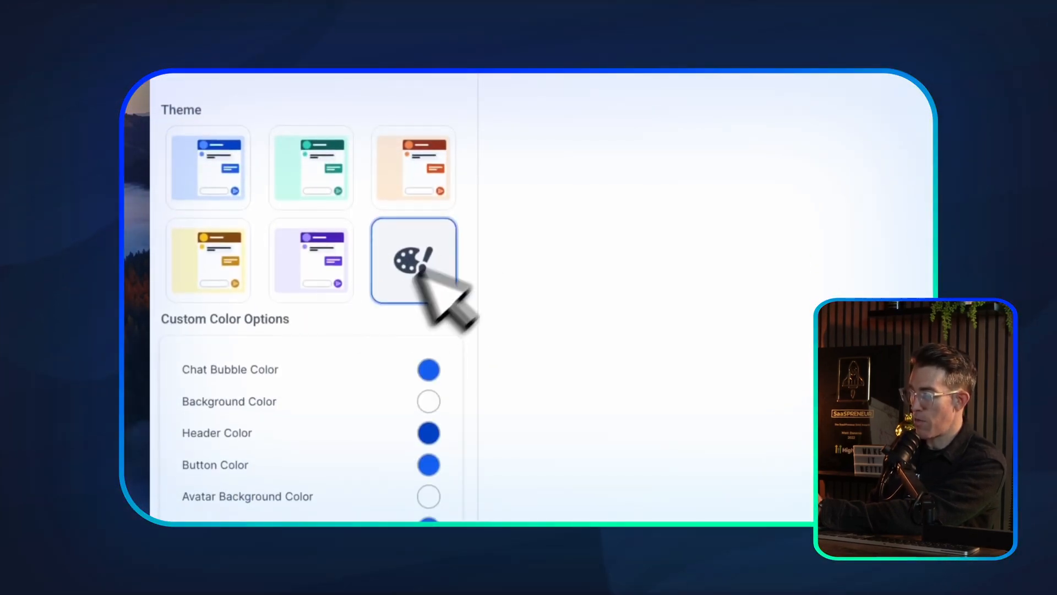
Step: Set the widget's typography font family to Poppins
{"action": "scroll", "coordinate": [314, 397], "scroll_direction": "down", "scroll_amount": 7}
{"action": "left_click", "coordinate": [279, 355]}
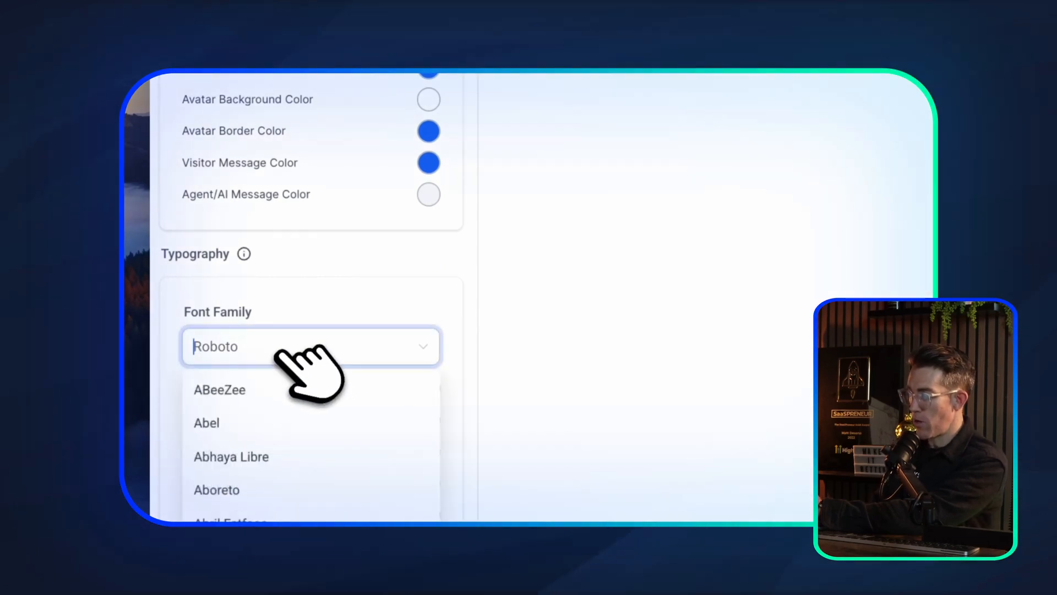
{"action": "type", "text": "Poppins"}
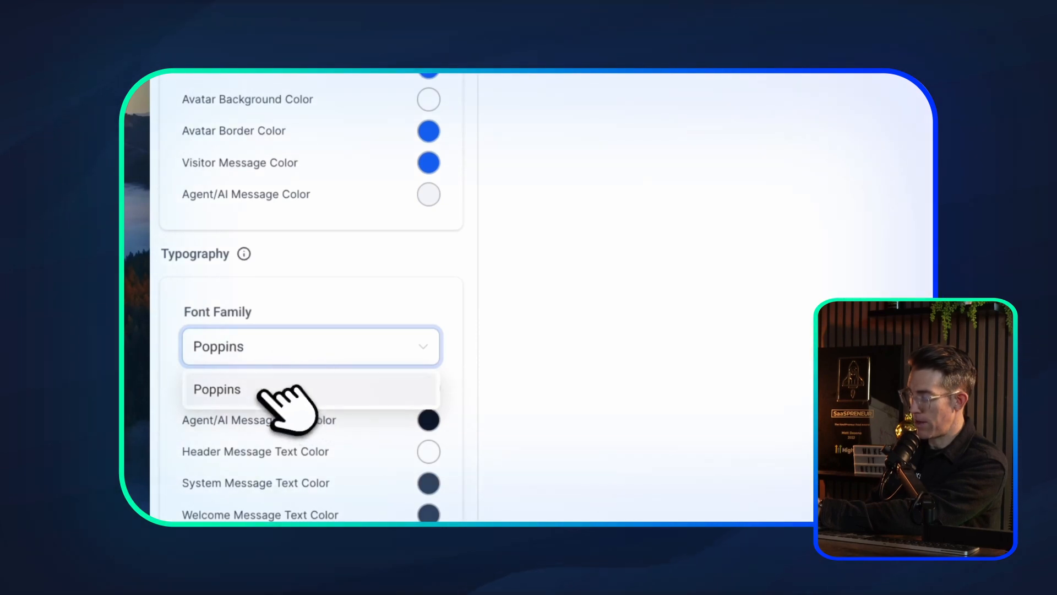
{"action": "left_click", "coordinate": [260, 392]}
{"action": "scroll", "coordinate": [329, 251], "scroll_direction": "up", "scroll_amount": 1}
{"action": "scroll", "coordinate": [353, 265], "scroll_direction": "down", "scroll_amount": 2}
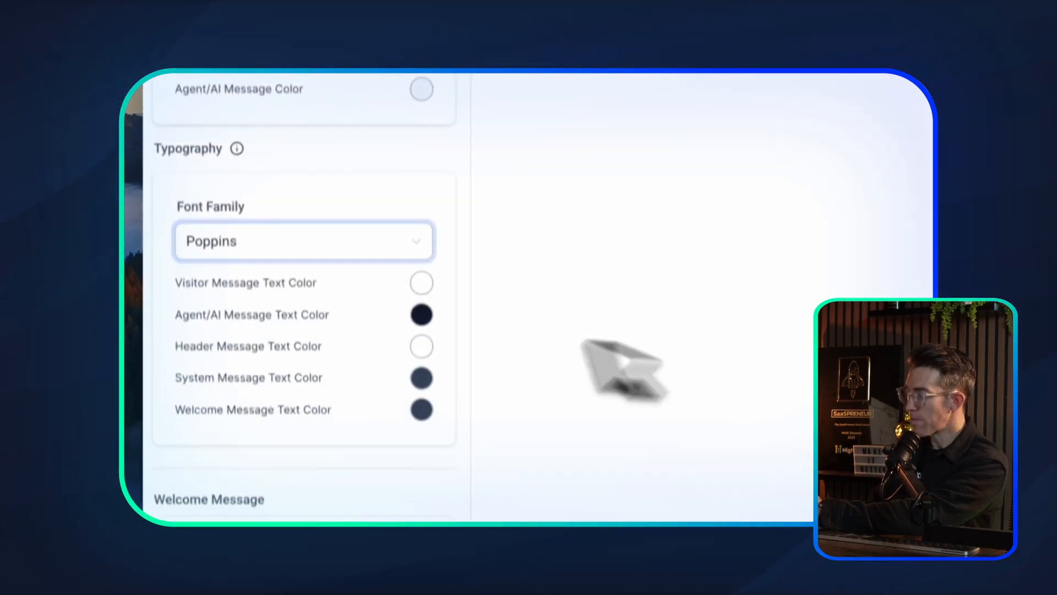
Step: Examine the custom color options, including Chat Bubble Color, together with the typography text colors and the other style settings
{"action": "scroll", "coordinate": [277, 307], "scroll_direction": "up", "scroll_amount": 2}
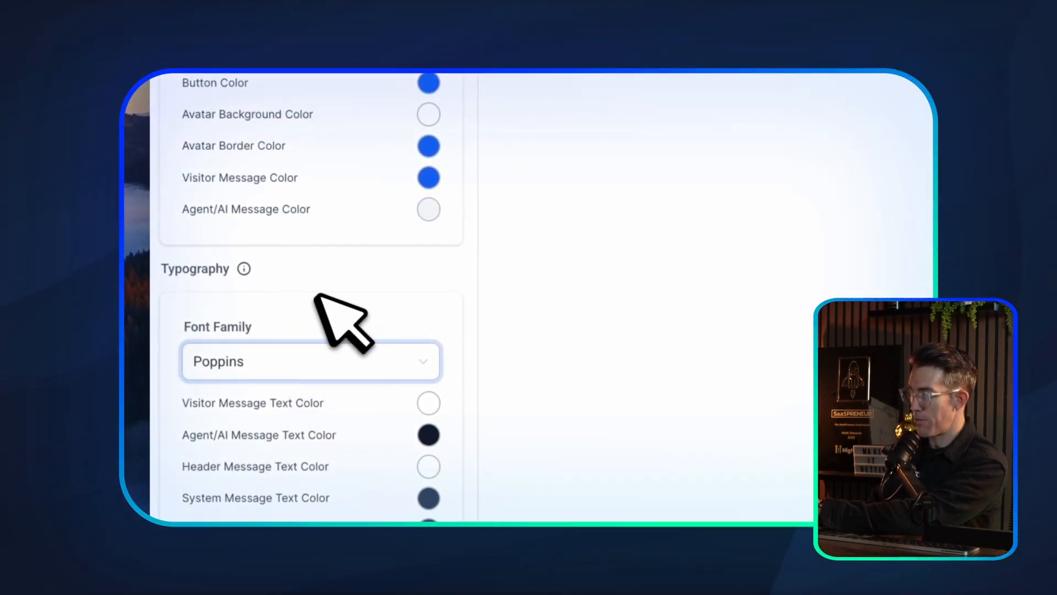
{"action": "scroll", "coordinate": [319, 307], "scroll_direction": "down", "scroll_amount": 1}
{"action": "scroll", "coordinate": [366, 234], "scroll_direction": "up", "scroll_amount": 6}
{"action": "left_click", "coordinate": [429, 337]}
{"action": "left_click", "coordinate": [430, 350]}
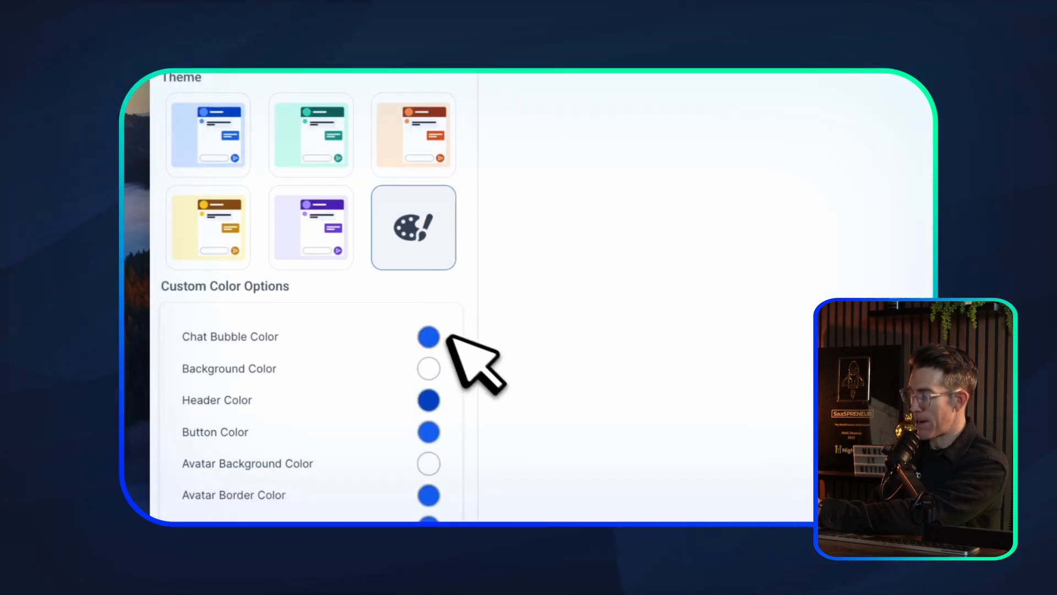
{"action": "scroll", "coordinate": [468, 435], "scroll_direction": "down", "scroll_amount": 2}
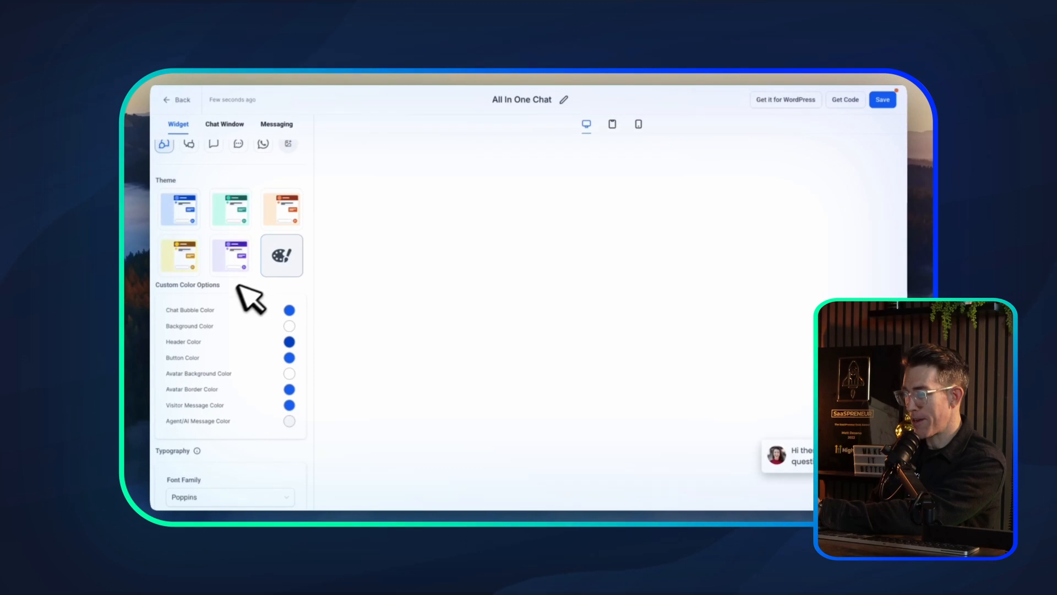
{"action": "scroll", "coordinate": [243, 292], "scroll_direction": "down", "scroll_amount": 3}
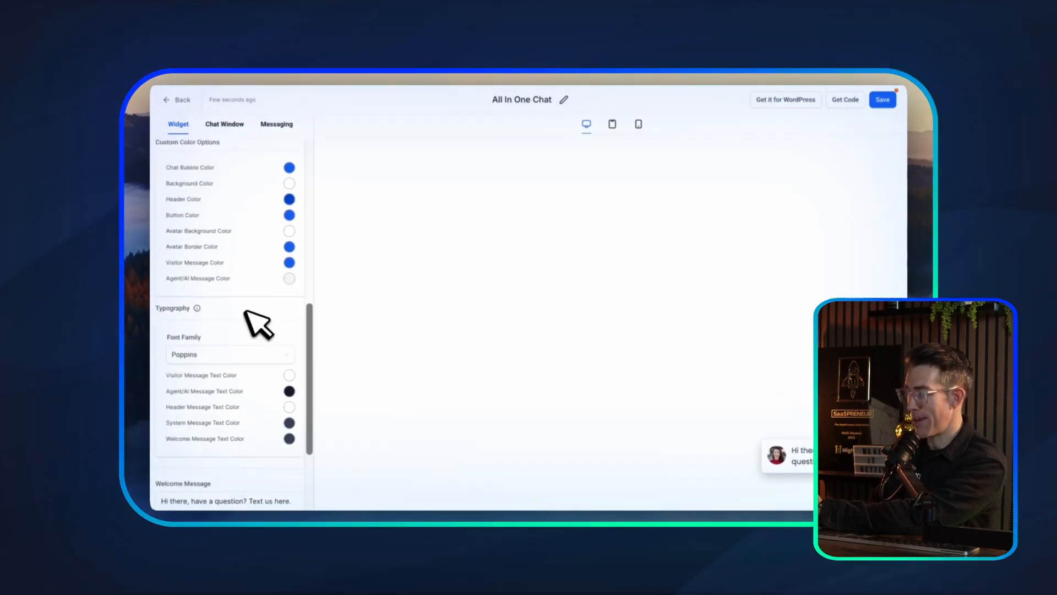
{"action": "scroll", "coordinate": [245, 310], "scroll_direction": "up", "scroll_amount": 3}
{"action": "scroll", "coordinate": [265, 316], "scroll_direction": "down", "scroll_amount": 3}
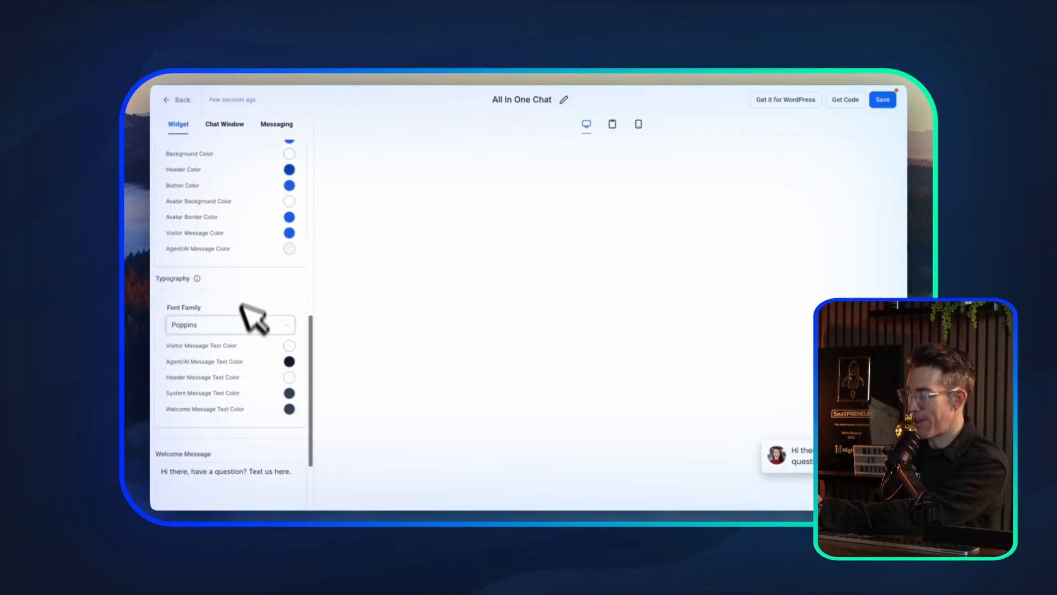
{"action": "scroll", "coordinate": [258, 364], "scroll_direction": "down", "scroll_amount": 2}
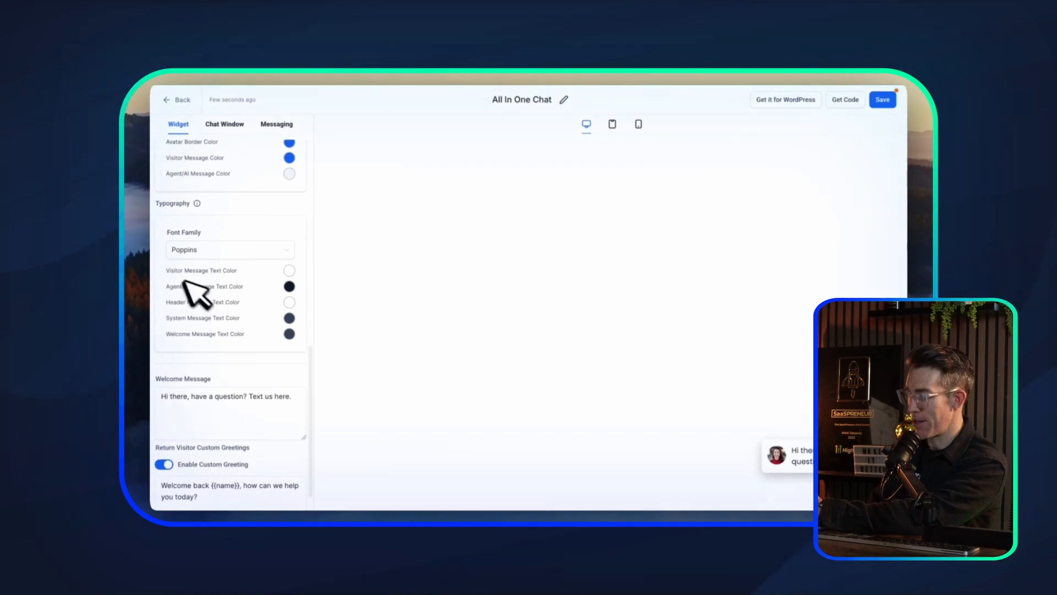
{"action": "scroll", "coordinate": [252, 315], "scroll_direction": "down", "scroll_amount": 1}
{"action": "scroll", "coordinate": [253, 311], "scroll_direction": "up", "scroll_amount": 6}
{"action": "scroll", "coordinate": [249, 254], "scroll_direction": "down", "scroll_amount": 8}
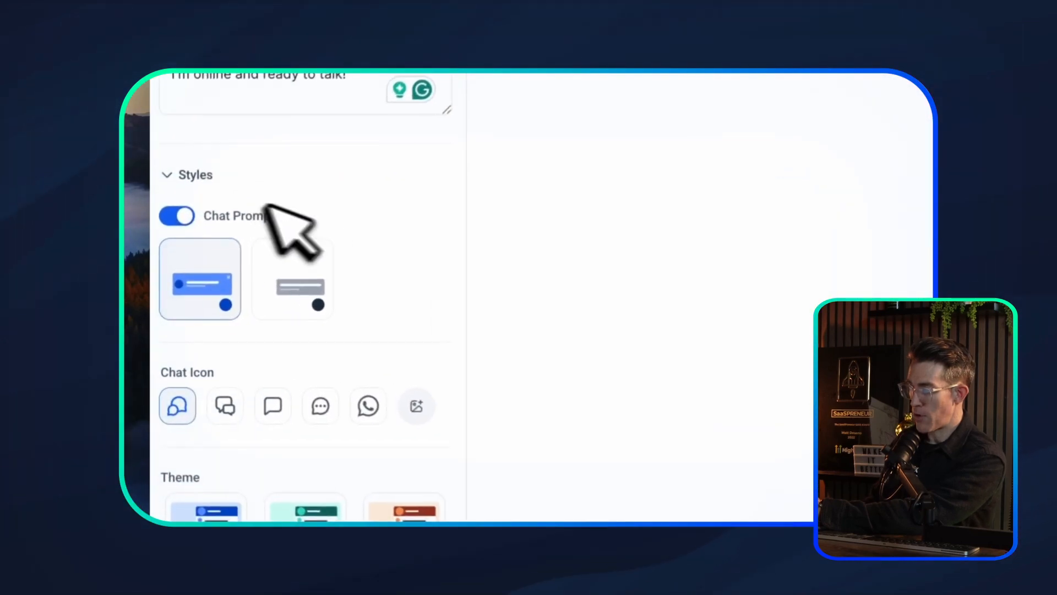
Step: Change the welcome message to "Hi there, how can I help? I'm online now"
{"action": "scroll", "coordinate": [292, 226], "scroll_direction": "down", "scroll_amount": 10}
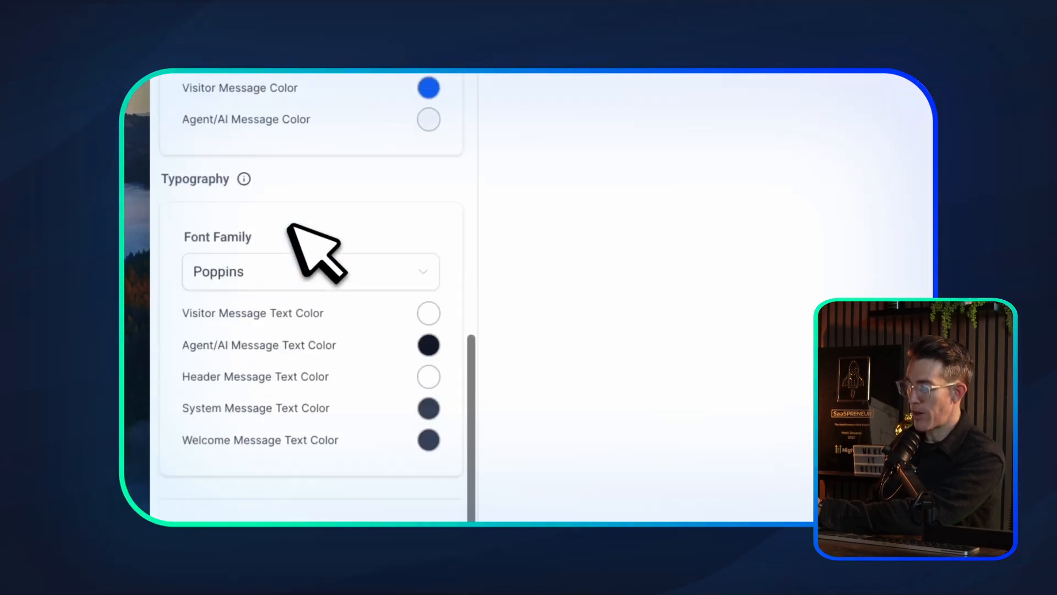
{"action": "scroll", "coordinate": [290, 225], "scroll_direction": "down", "scroll_amount": 4}
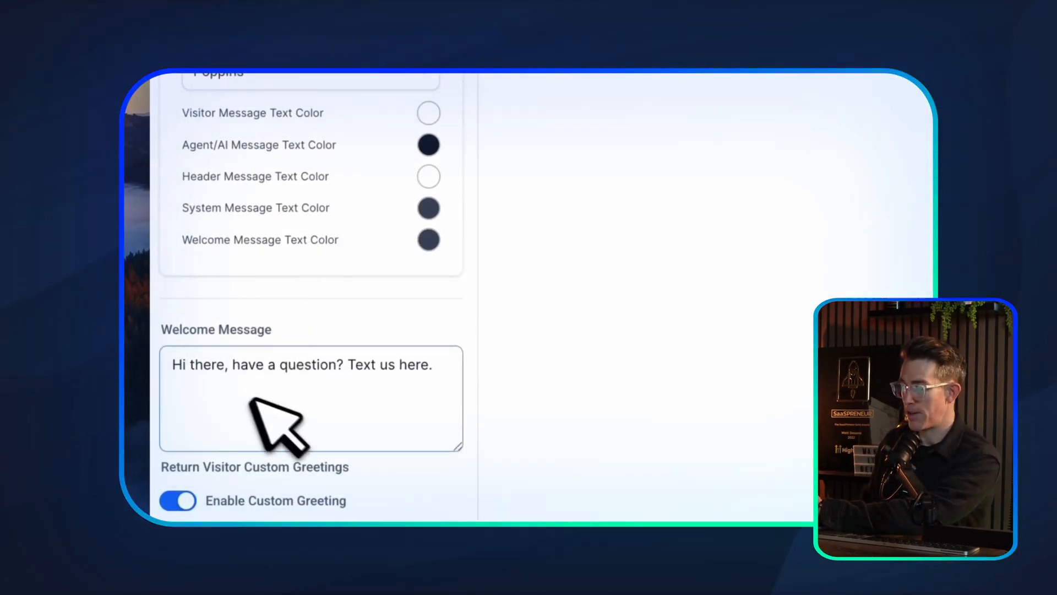
{"action": "left_click", "coordinate": [234, 360]}
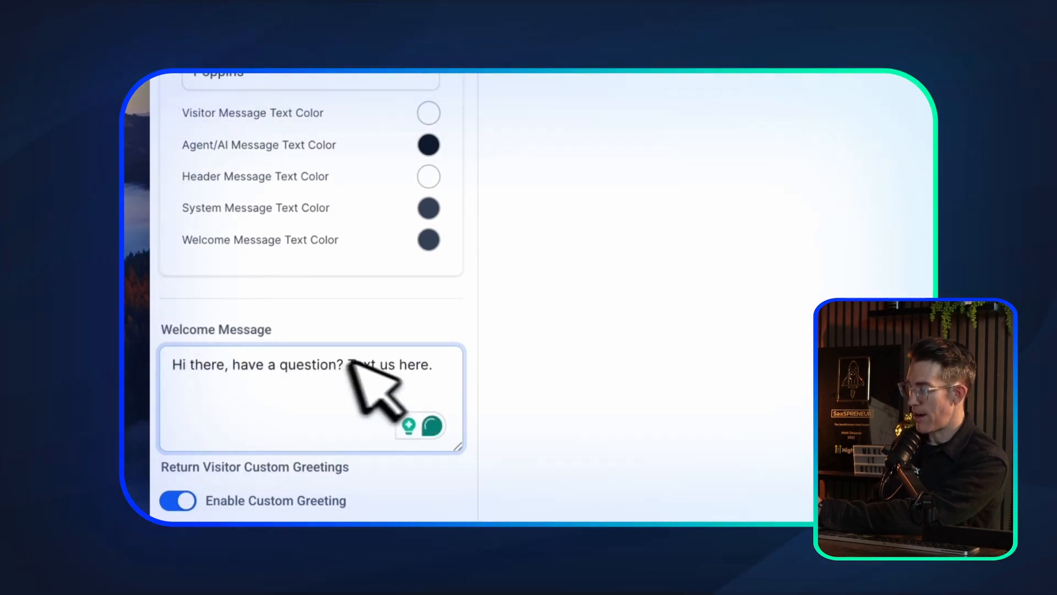
{"action": "left_click_drag", "start_coordinate": [449, 365], "coordinate": [156, 352]}
{"action": "left_click", "coordinate": [156, 361]}
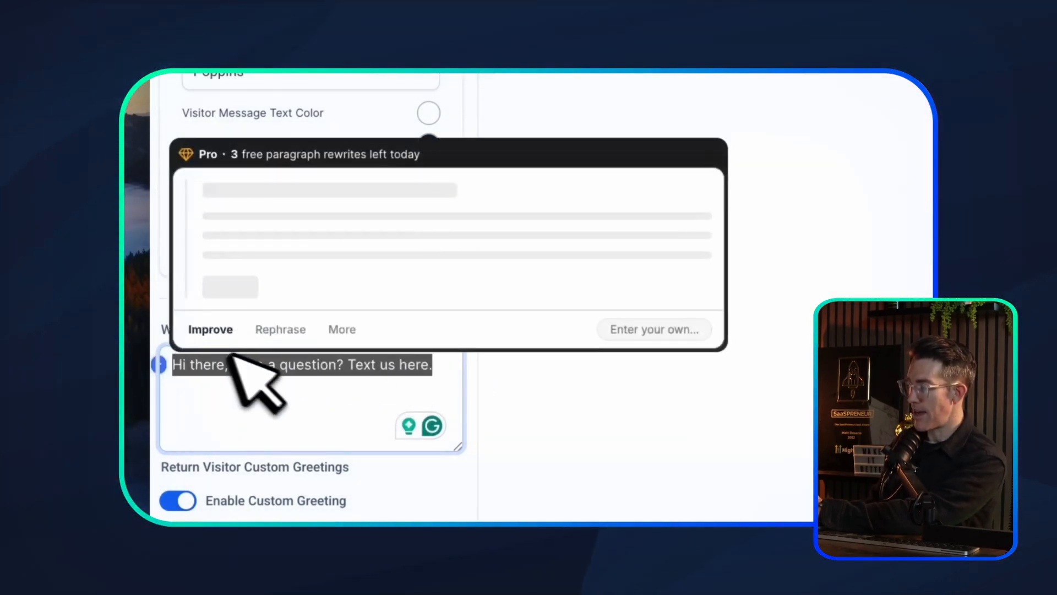
{"action": "left_click", "coordinate": [269, 415]}
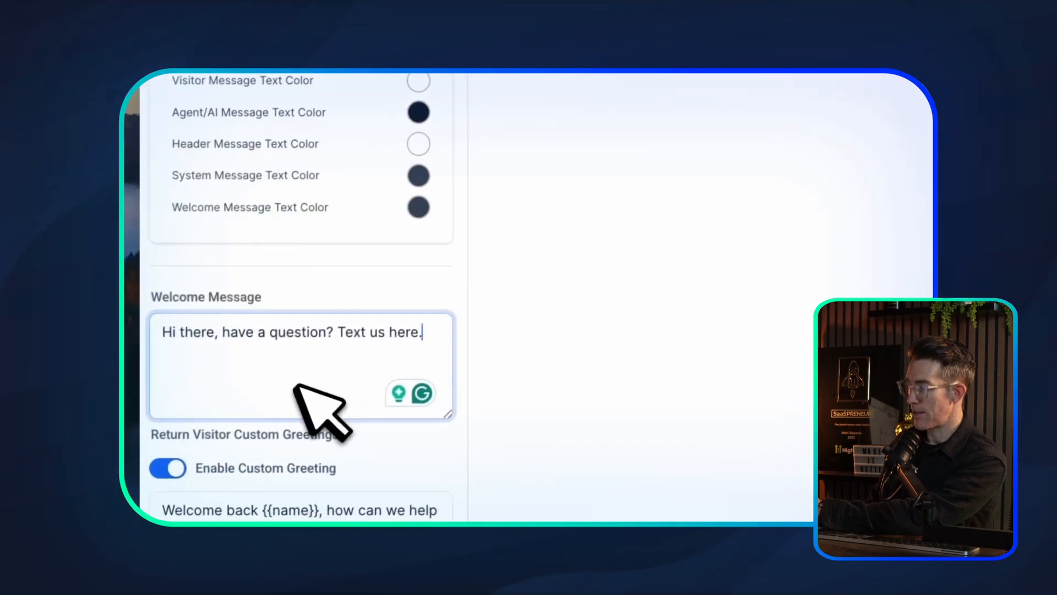
{"action": "left_click", "coordinate": [190, 364]}
{"action": "left_click_drag", "start_coordinate": [233, 324], "coordinate": [435, 337]}
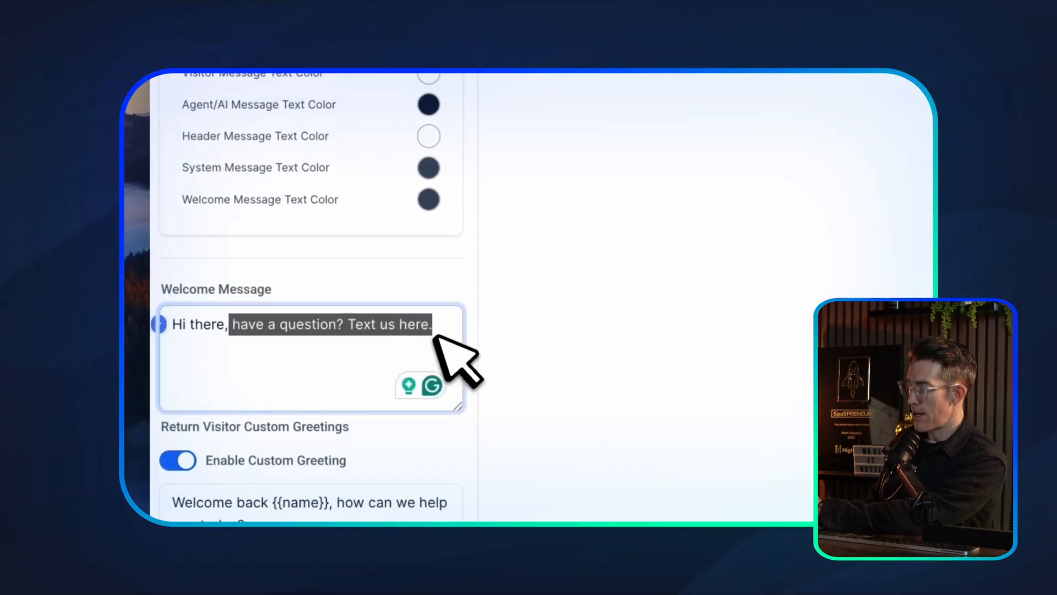
{"action": "key", "text": "BackSpace"}
{"action": "type", "text": "how ca"}
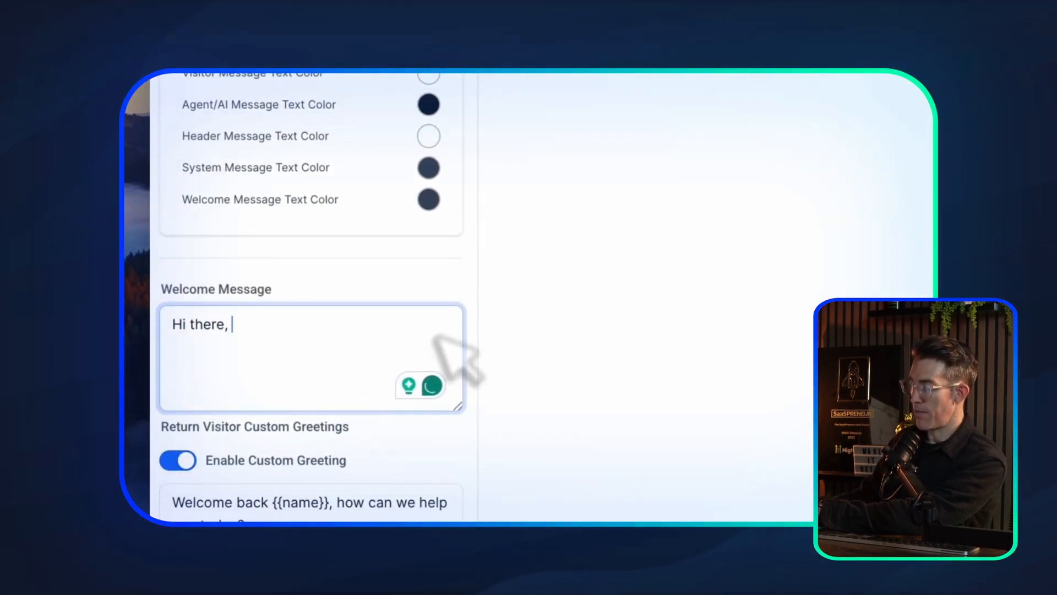
{"action": "type", "text": "n I help?"}
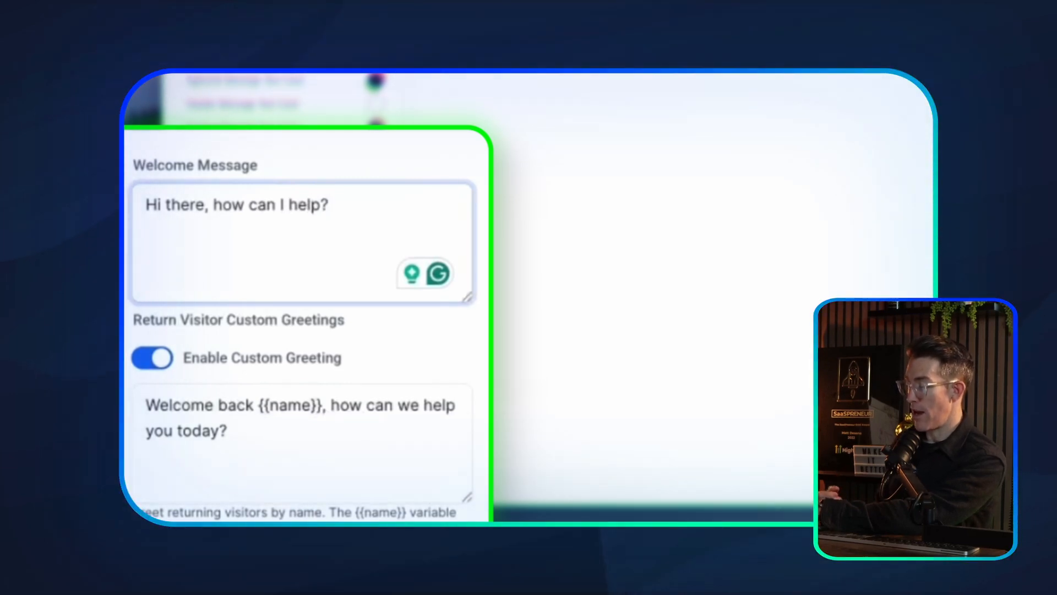
{"action": "type", "text": "I'm online now"}
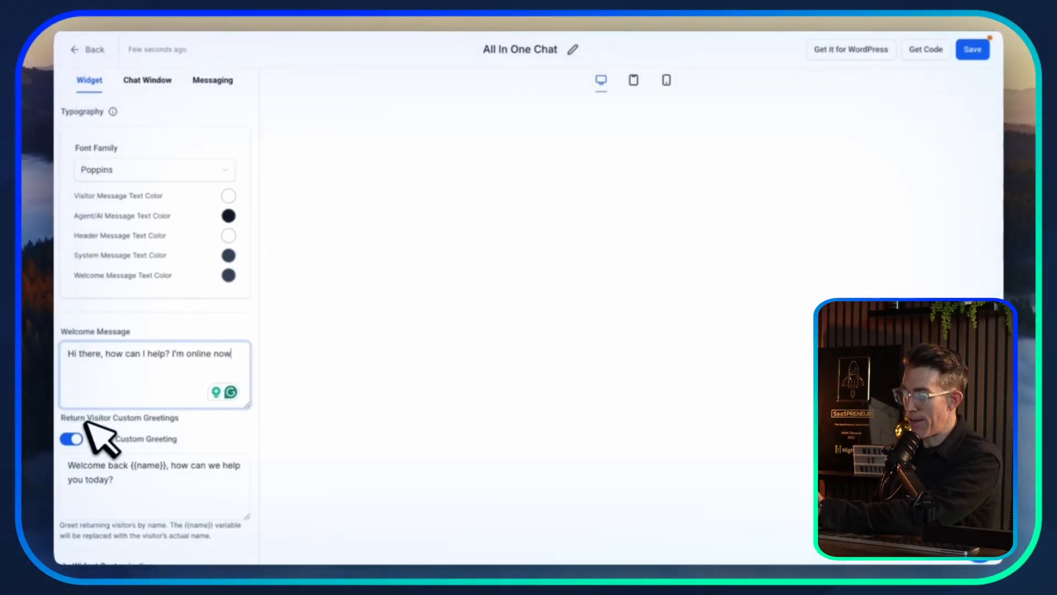
Step: Turn the custom greeting for return visitors off and back on
{"action": "left_click", "coordinate": [71, 439]}
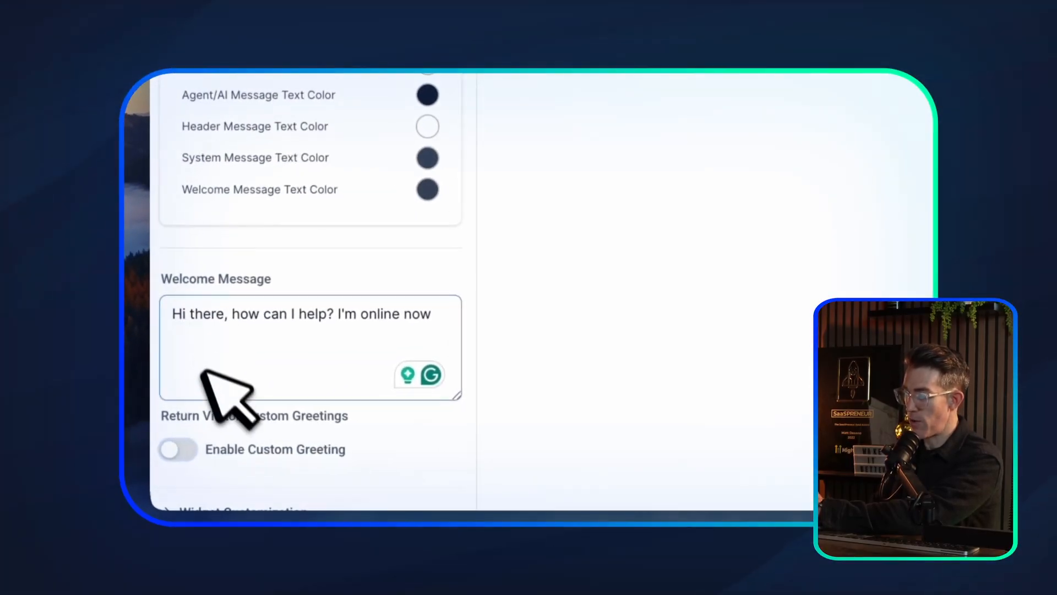
{"action": "left_click", "coordinate": [179, 449]}
{"action": "scroll", "coordinate": [207, 444], "scroll_direction": "down", "scroll_amount": 3}
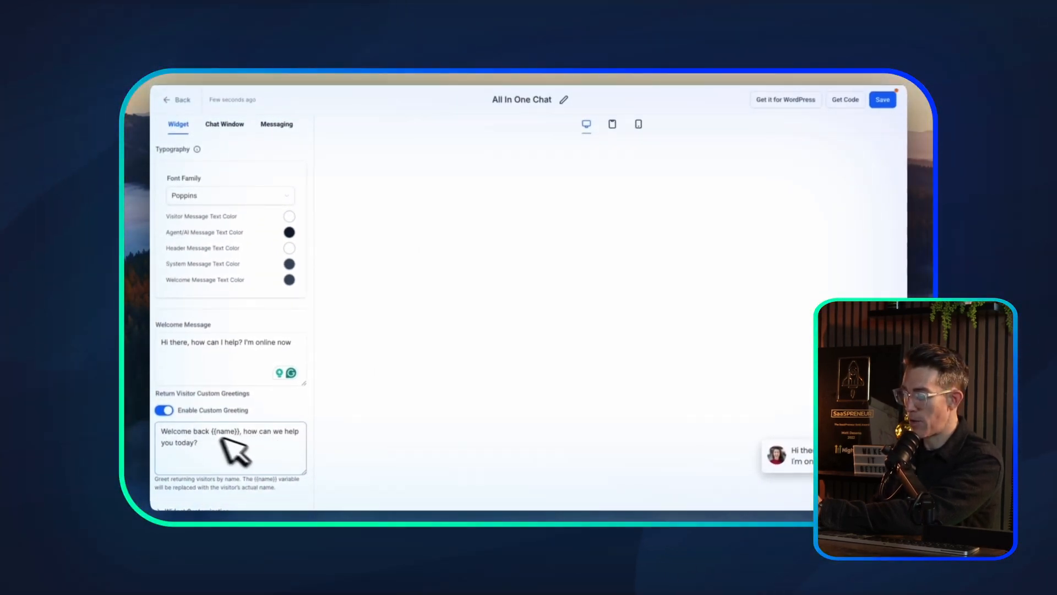
Step: Reword the return visitor greeting to "Hey there {{name}}, how can I help you?"
{"action": "left_click_drag", "start_coordinate": [211, 431], "coordinate": [160, 431]}
{"action": "type", "text": "Hey there"}
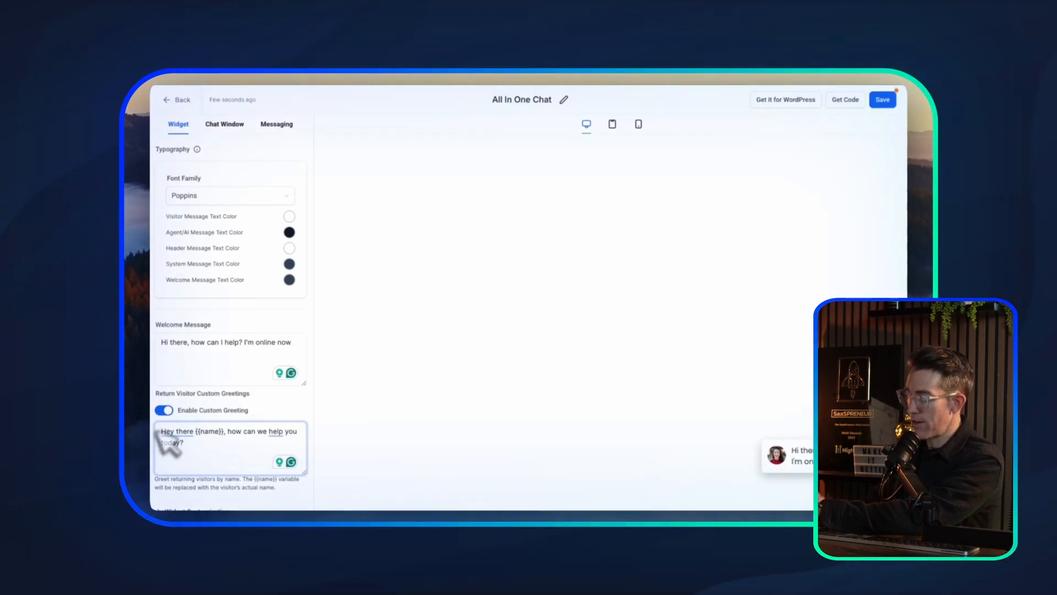
{"action": "double_click", "coordinate": [262, 431]}
{"action": "type", "text": "I"}
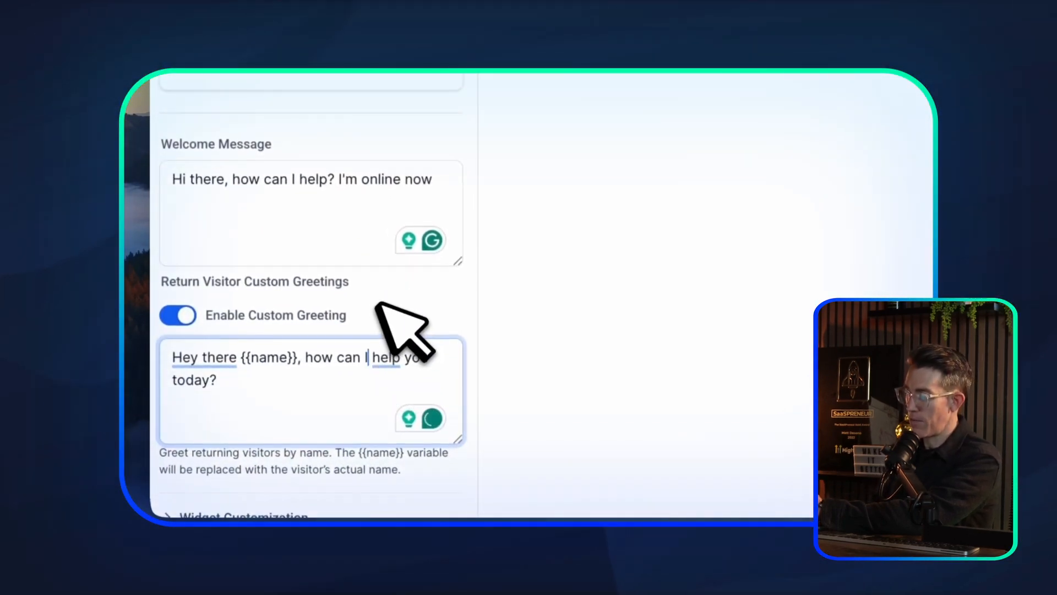
{"action": "double_click", "coordinate": [198, 381]}
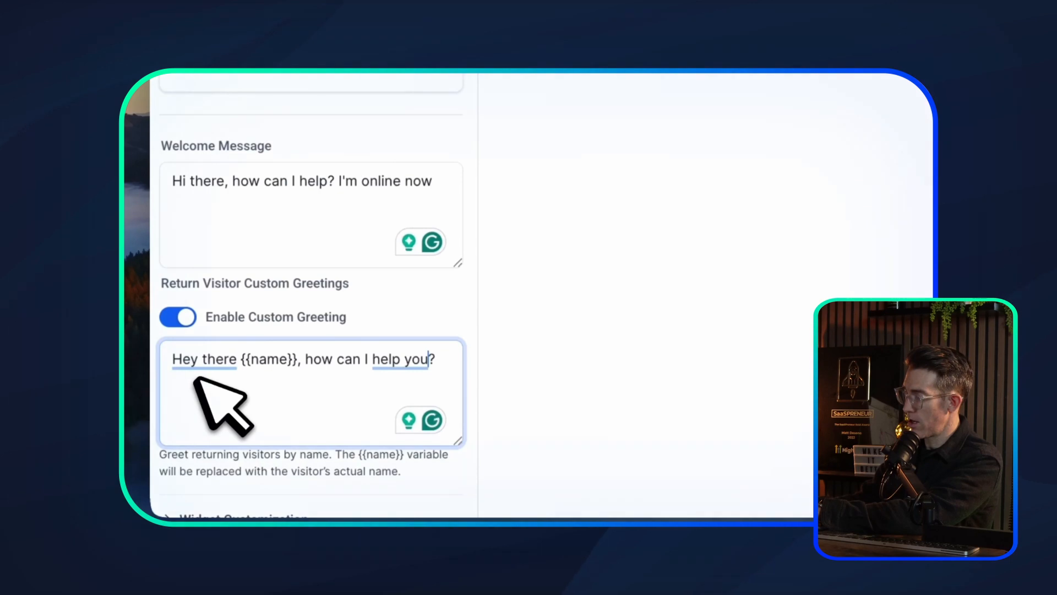
{"action": "type", "text": "yo"}
Step: Replace the question after {{name}} in the return visitor greeting with "any questions I can answer for you?"
{"action": "key", "text": "BackSpace"}
{"action": "key", "text": "BackSpace"}
{"action": "key", "text": "BackSpace"}
{"action": "key", "text": "BackSpace"}
{"action": "key", "text": "BackSpace"}
{"action": "key", "text": "BackSpace"}
{"action": "key", "text": "BackSpace"}
{"action": "key", "text": "BackSpace"}
{"action": "key", "text": "BackSpace"}
{"action": "key", "text": "BackSpace"}
{"action": "key", "text": "BackSpace"}
{"action": "key", "text": "BackSpace"}
{"action": "key", "text": "BackSpace"}
{"action": "key", "text": "BackSpace"}
{"action": "key", "text": "BackSpace"}
{"action": "key", "text": "BackSpace"}
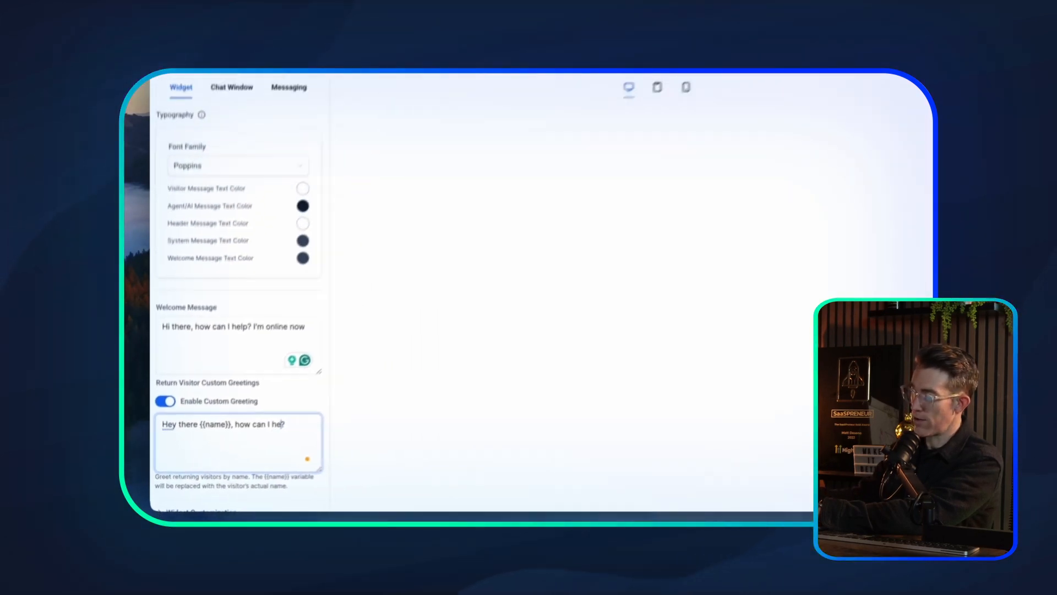
{"action": "key", "text": "BackSpace"}
{"action": "type", "text": "anythin"}
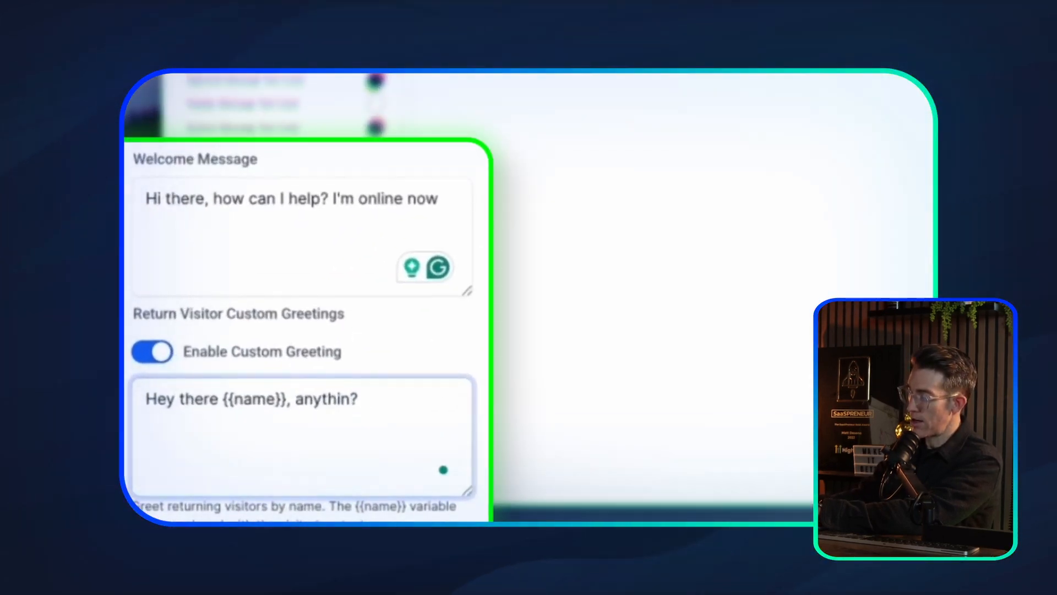
{"action": "key", "text": "BackSpace"}
{"action": "key", "text": "BackSpace"}
{"action": "key", "text": "BackSpace"}
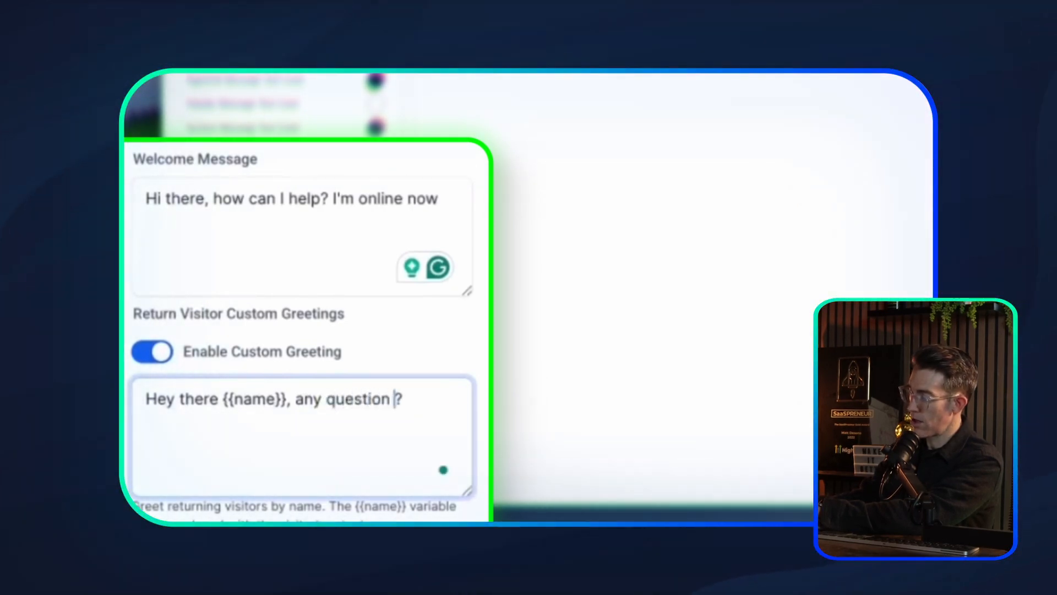
{"action": "type", "text": "you"}
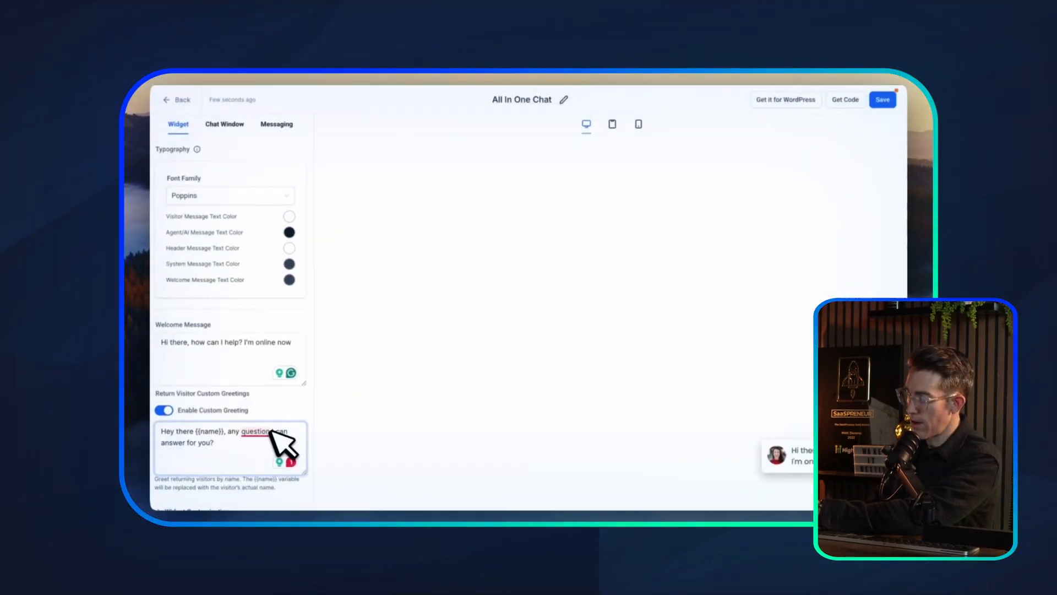
{"action": "left_click", "coordinate": [259, 458]}
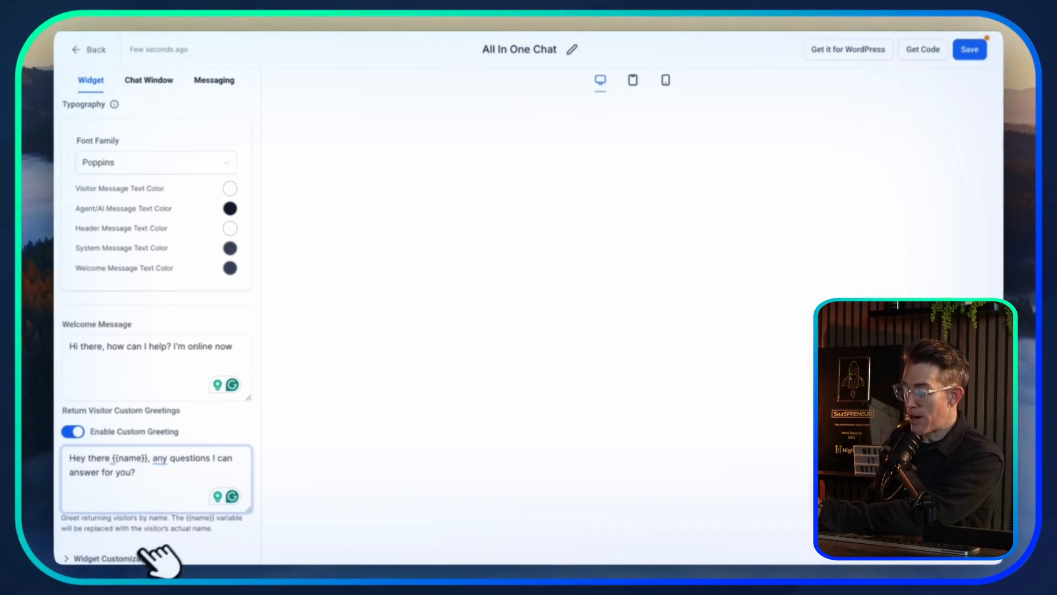
Step: Open the widget customization settings and turn the avatar image off and back on
{"action": "left_click", "coordinate": [136, 556]}
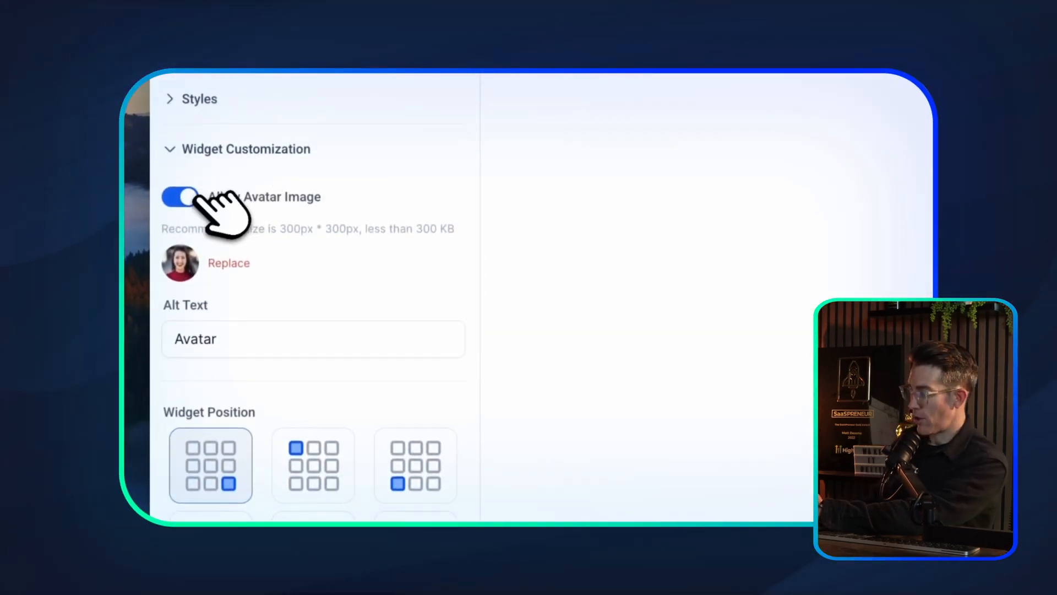
{"action": "left_click", "coordinate": [181, 194]}
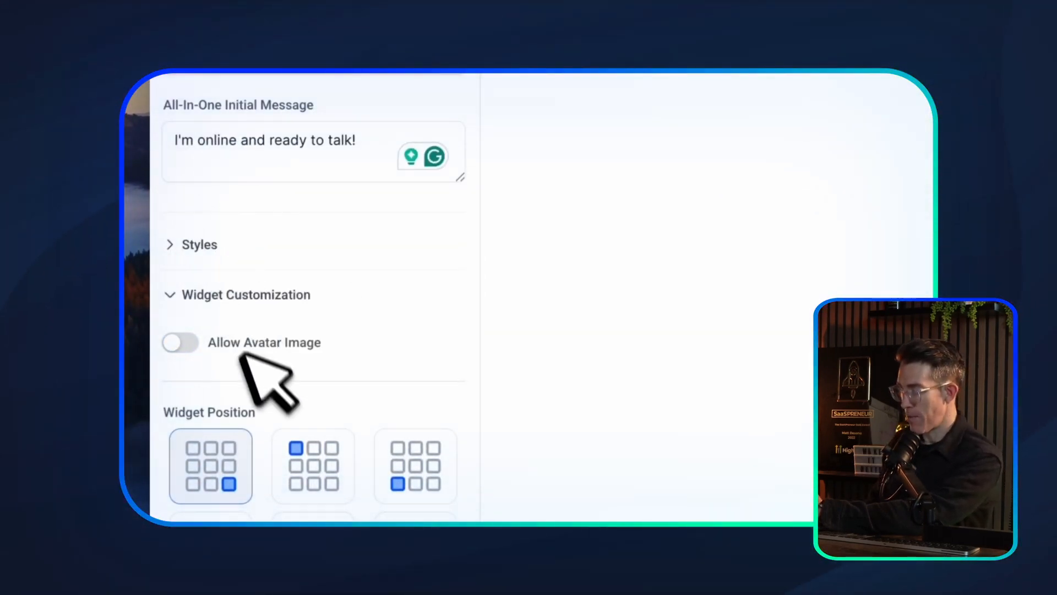
{"action": "left_click", "coordinate": [182, 341]}
{"action": "scroll", "coordinate": [314, 308], "scroll_direction": "down", "scroll_amount": 3}
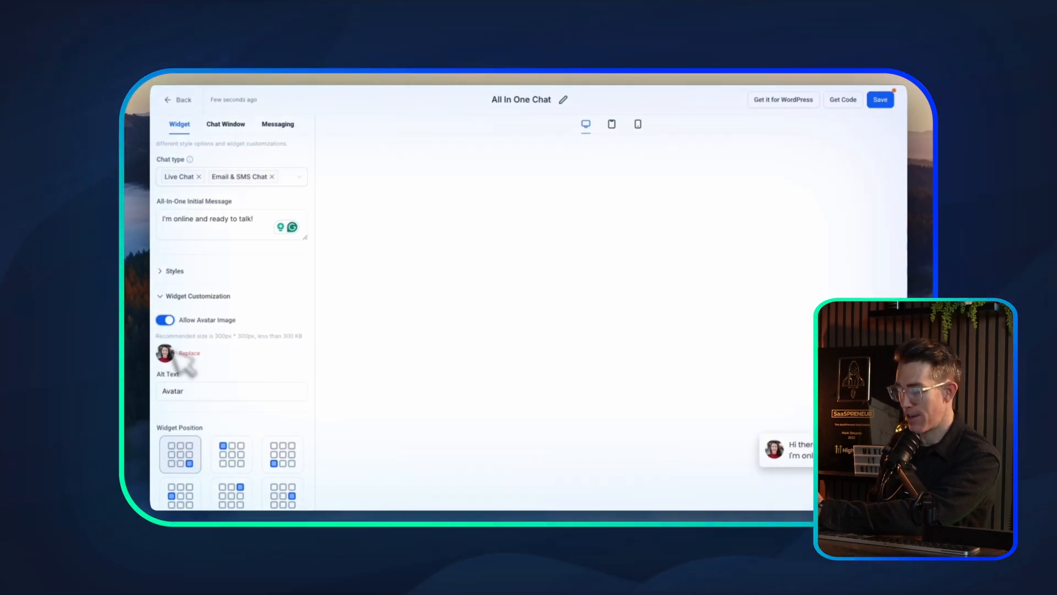
Step: Set the avatar image's alt text to "Business Name"
{"action": "scroll", "coordinate": [208, 379], "scroll_direction": "down", "scroll_amount": 3}
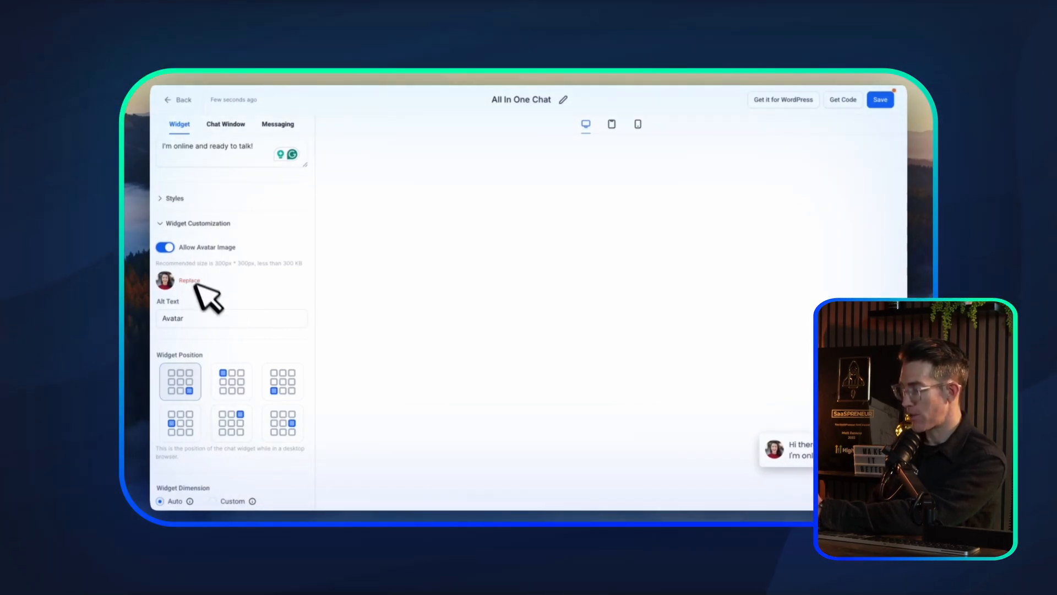
{"action": "double_click", "coordinate": [182, 318]}
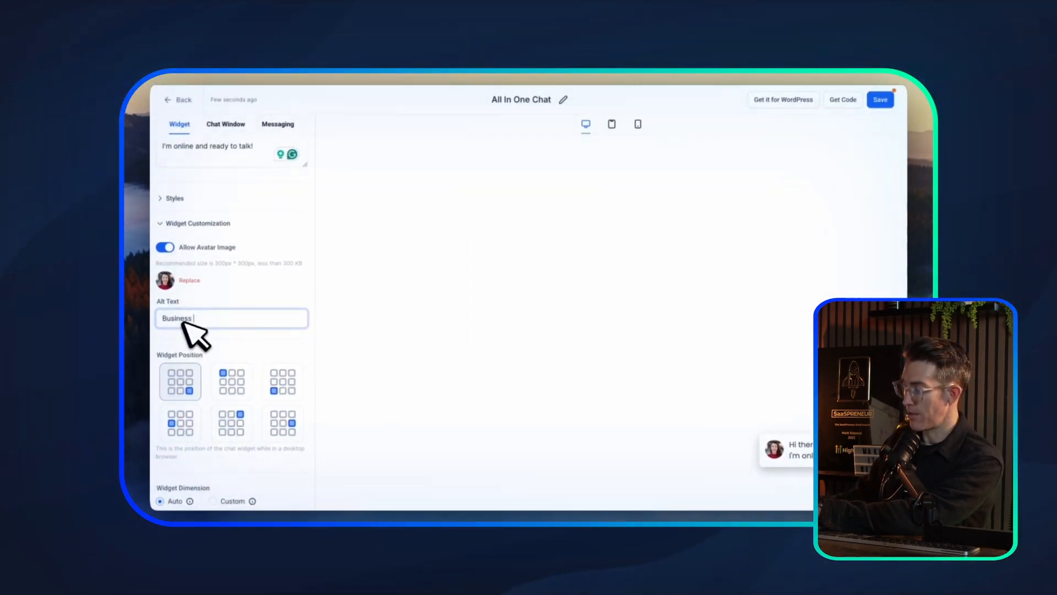
{"action": "type", "text": "Business Name"}
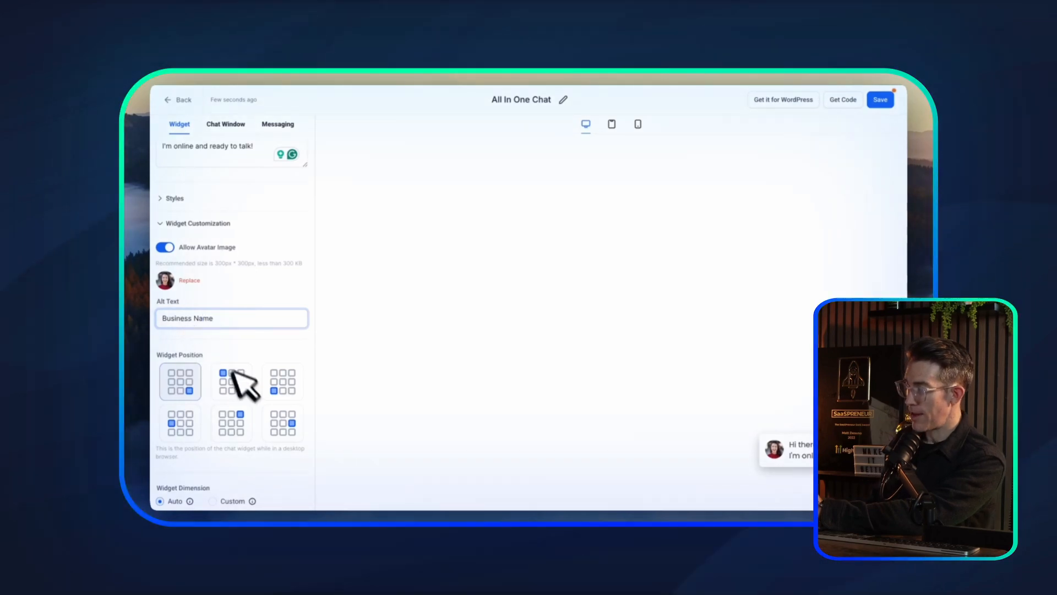
Step: Try the other desktop widget positions and return the widget to the bottom-right corner
{"action": "left_click", "coordinate": [232, 381]}
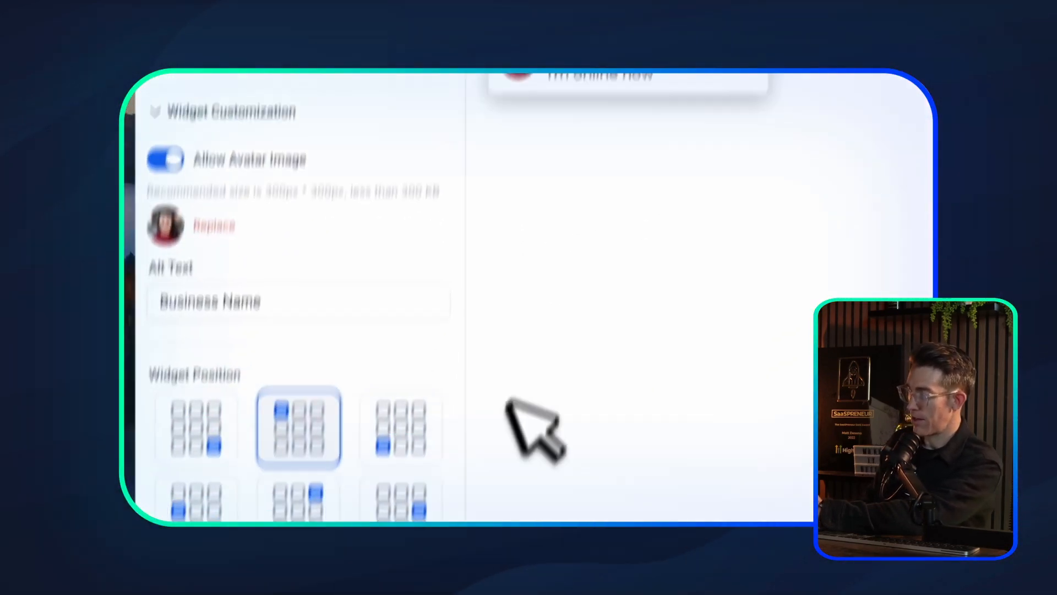
{"action": "left_click", "coordinate": [418, 295]}
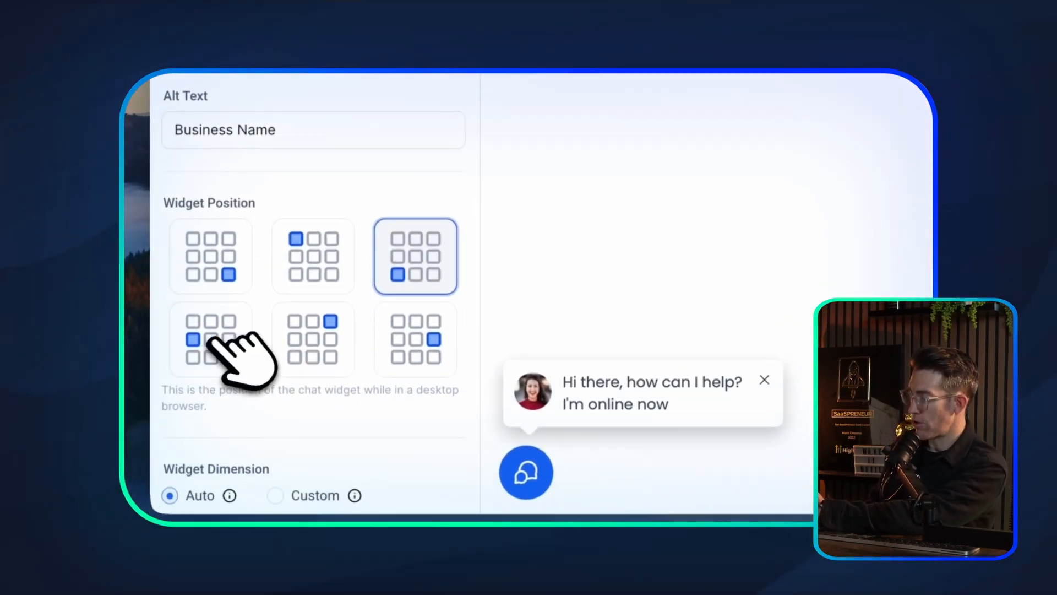
{"action": "left_click", "coordinate": [220, 366]}
{"action": "left_click", "coordinate": [441, 366]}
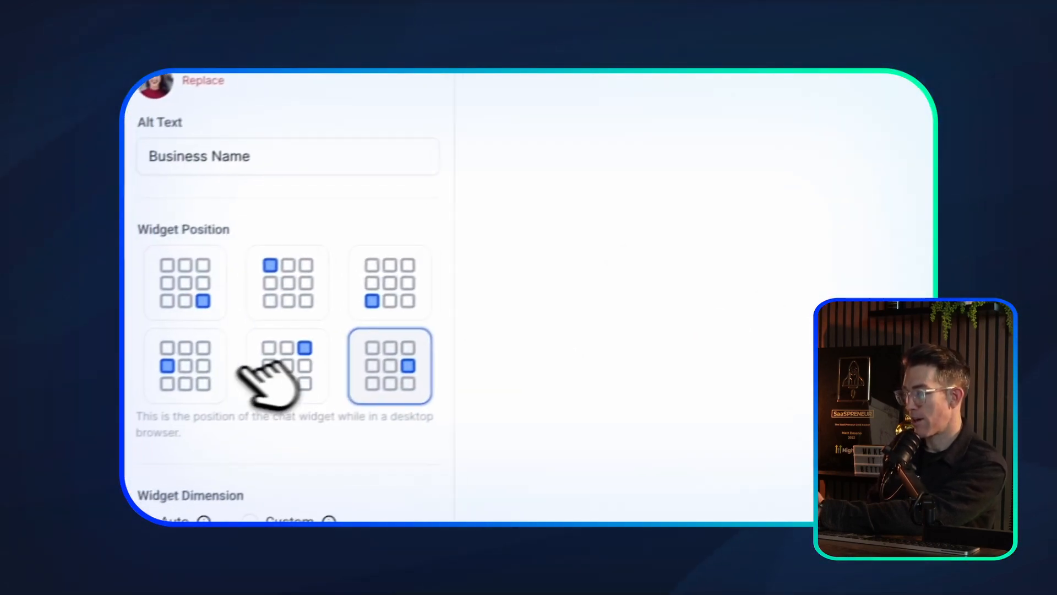
{"action": "left_click", "coordinate": [190, 366]}
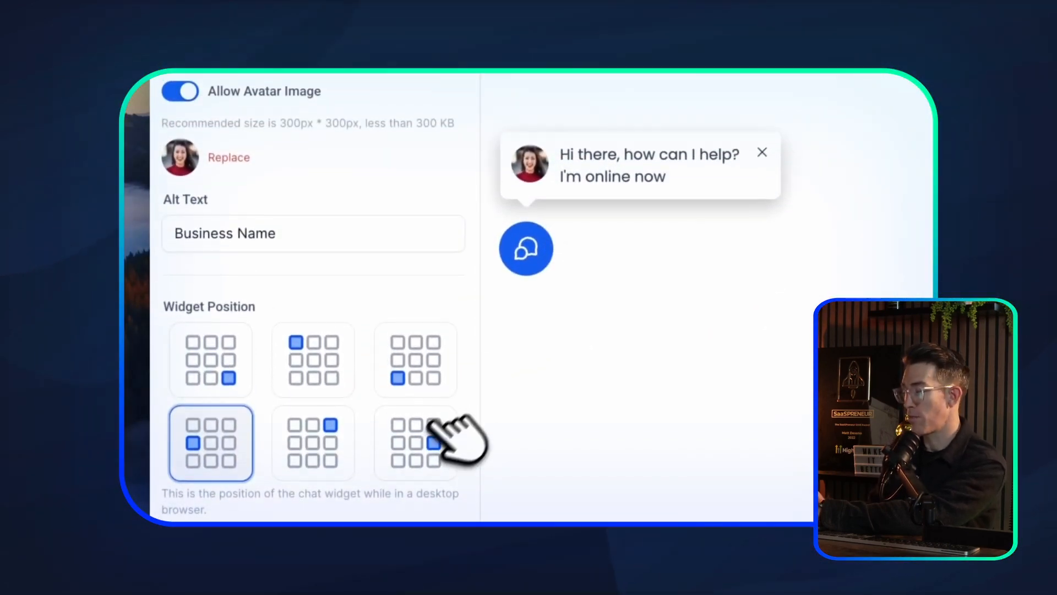
{"action": "left_click", "coordinate": [418, 432]}
{"action": "scroll", "coordinate": [275, 375], "scroll_direction": "down", "scroll_amount": 3}
{"action": "left_click", "coordinate": [236, 350]}
{"action": "left_click", "coordinate": [425, 271]}
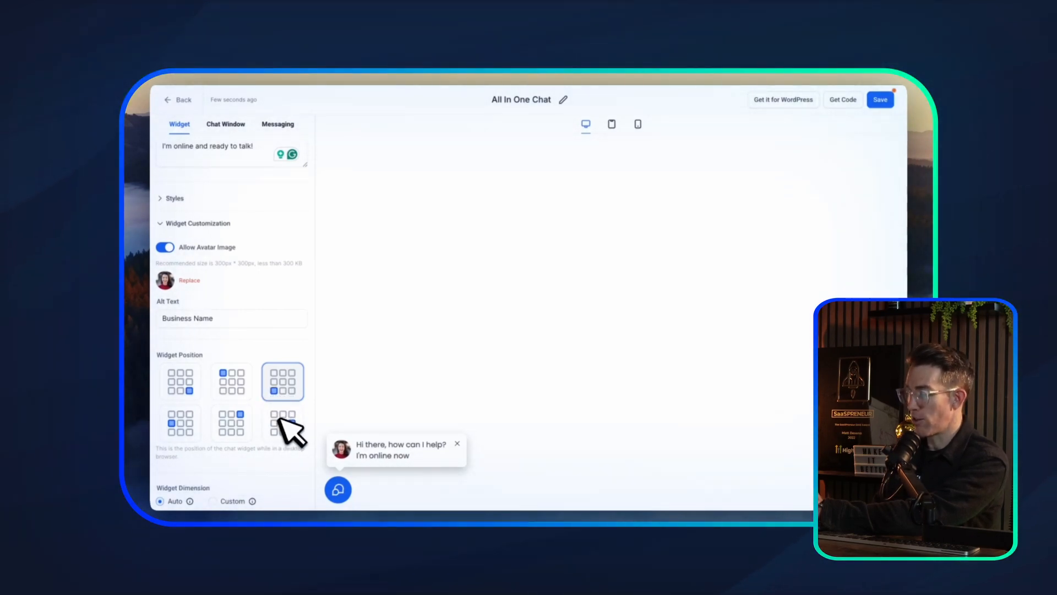
{"action": "left_click", "coordinate": [234, 385]}
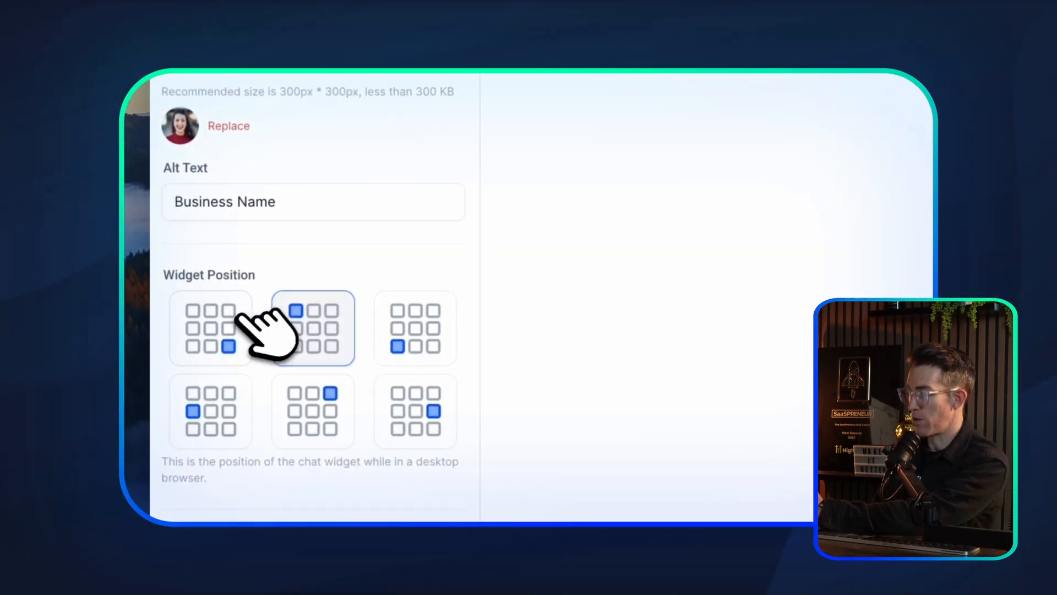
{"action": "left_click", "coordinate": [238, 318]}
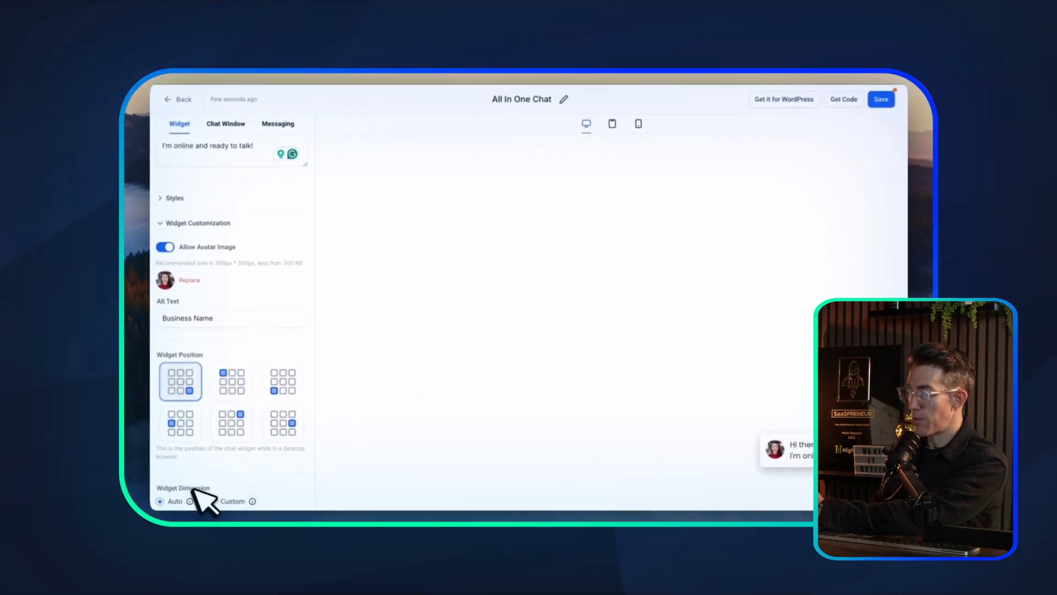
Step: Try a custom widget dimension with a width of 500 px and a height of 650 px
{"action": "left_click", "coordinate": [213, 501]}
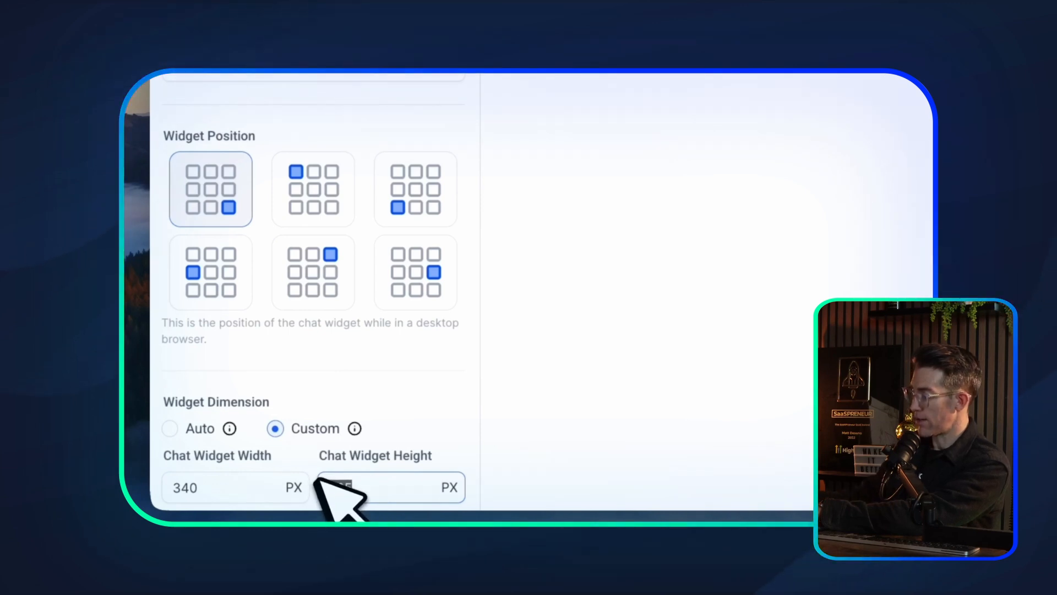
{"action": "type", "text": "5"}
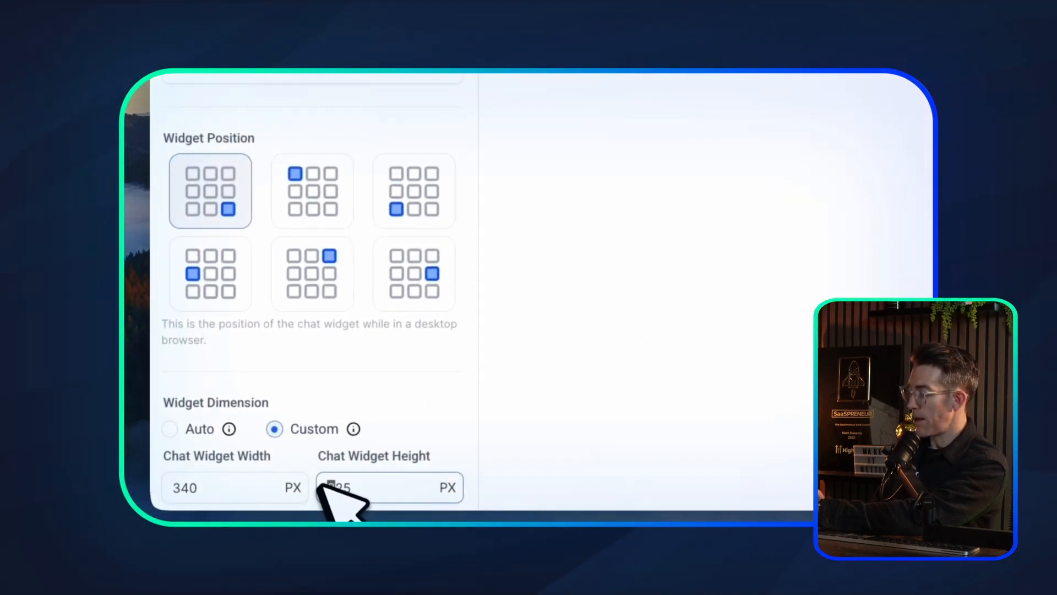
{"action": "double_click", "coordinate": [188, 487]}
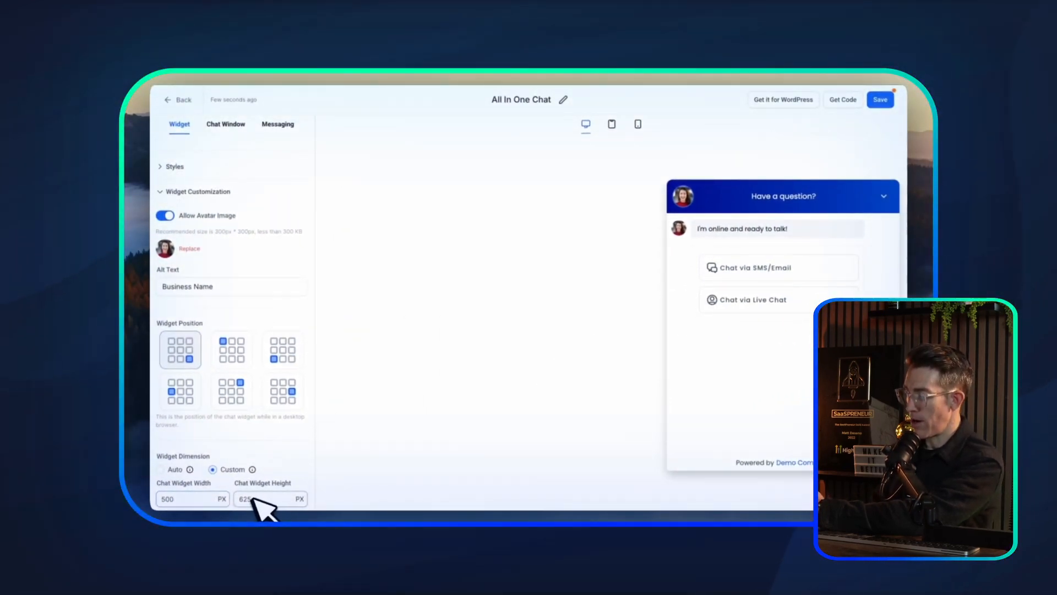
{"action": "left_click_drag", "start_coordinate": [245, 498], "coordinate": [233, 499]}
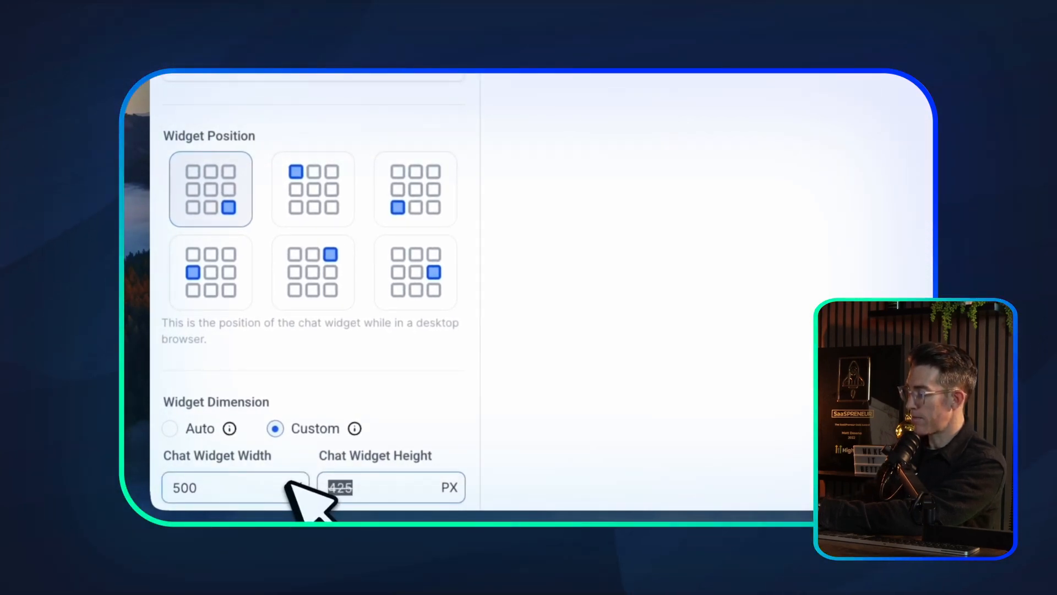
{"action": "key", "text": "BackSpace"}
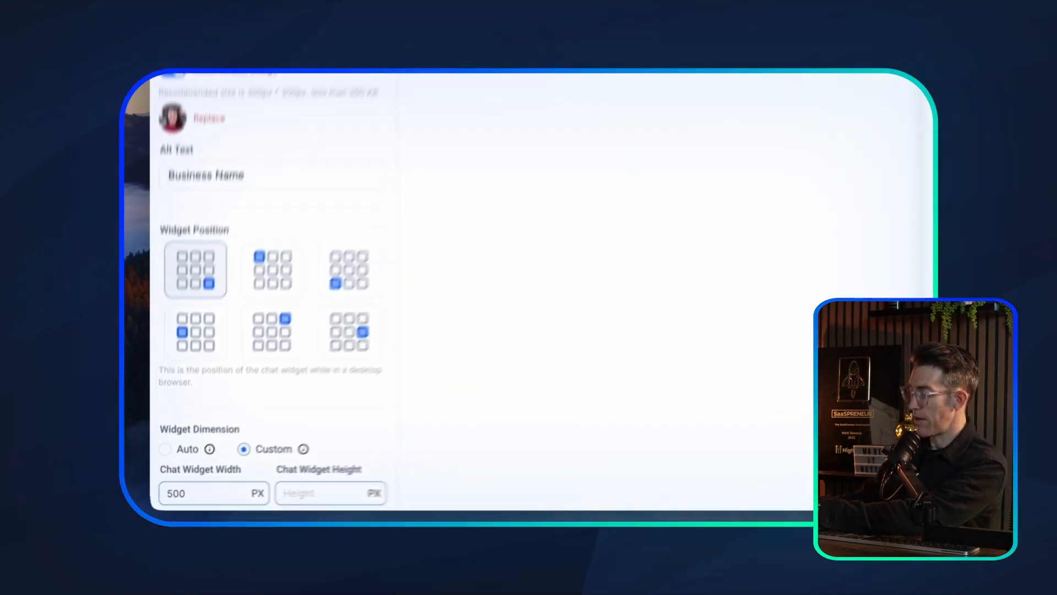
{"action": "type", "text": "650"}
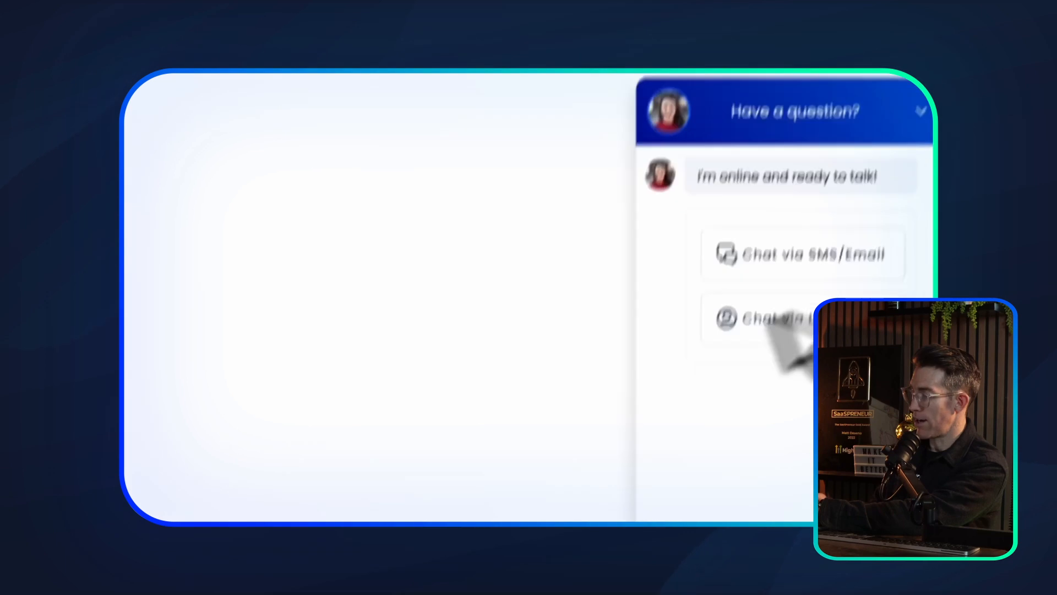
{"action": "left_click", "coordinate": [274, 492]}
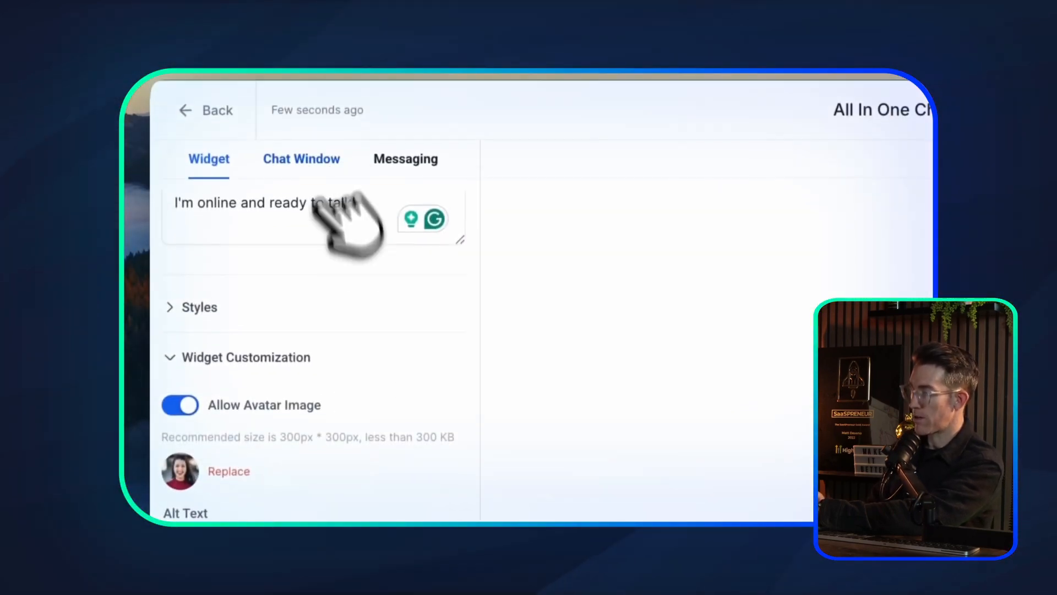
Step: Open the chat window's title and intro settings and highlight the matching title in the widget preview
{"action": "scroll", "coordinate": [340, 333], "scroll_direction": "down", "scroll_amount": 1}
{"action": "scroll", "coordinate": [340, 332], "scroll_direction": "up", "scroll_amount": 4}
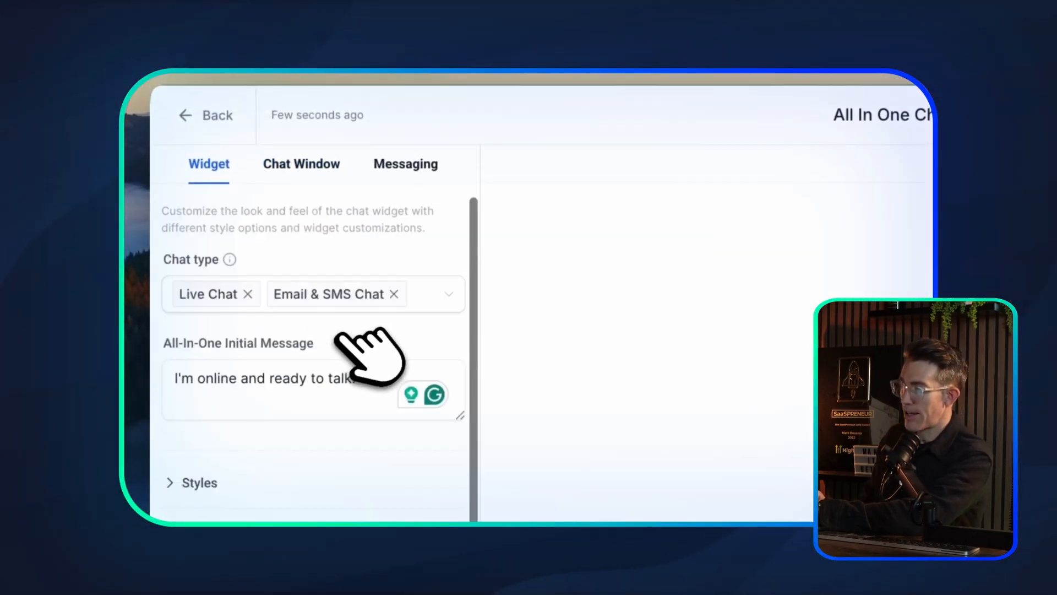
{"action": "left_click", "coordinate": [307, 163]}
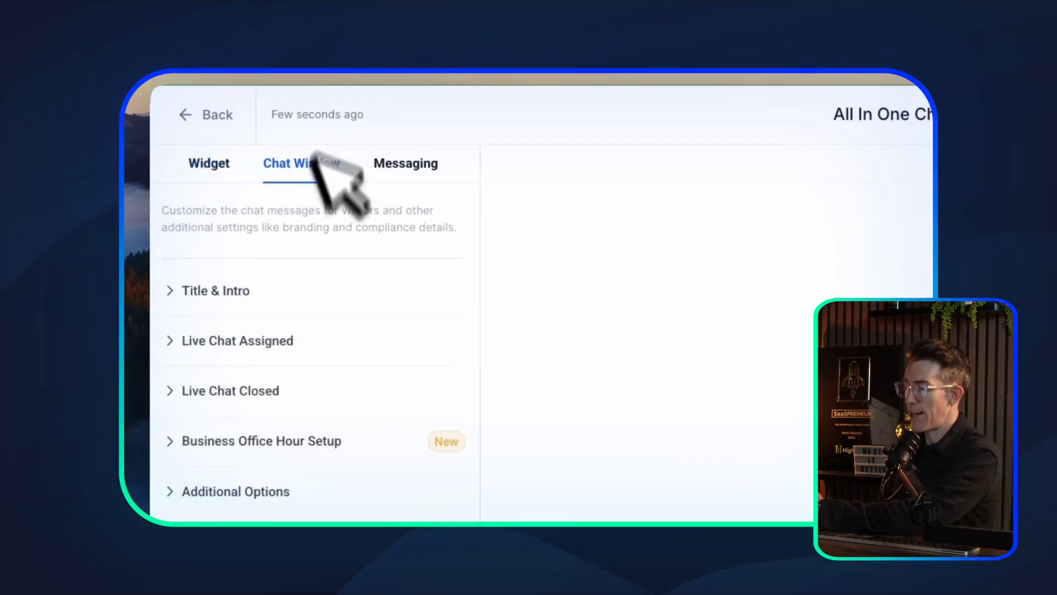
{"action": "left_click", "coordinate": [213, 288]}
{"action": "scroll", "coordinate": [306, 328], "scroll_direction": "down", "scroll_amount": 2}
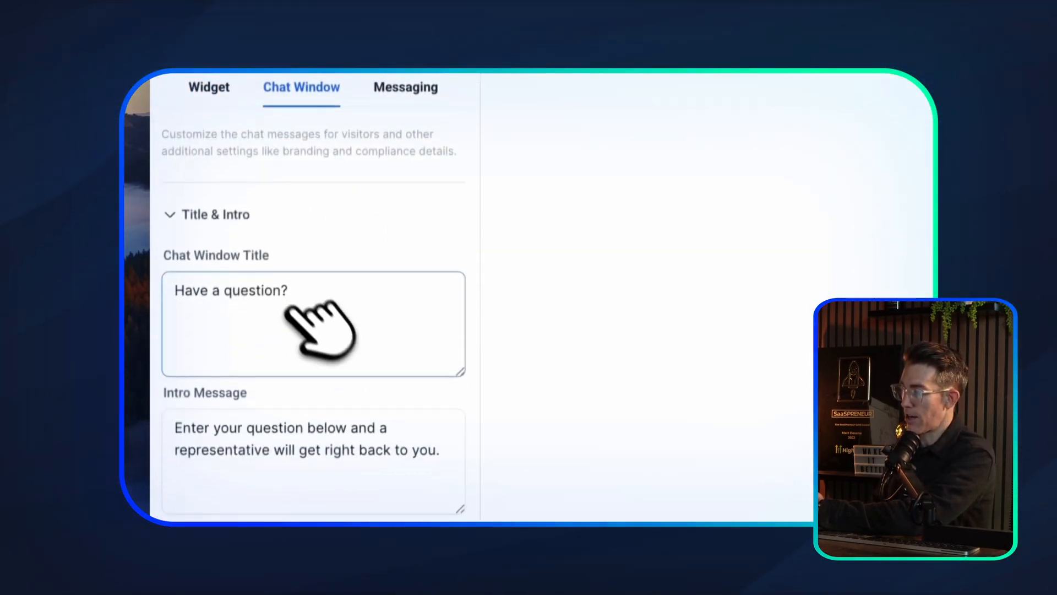
{"action": "left_click_drag", "start_coordinate": [672, 290], "coordinate": [783, 285]}
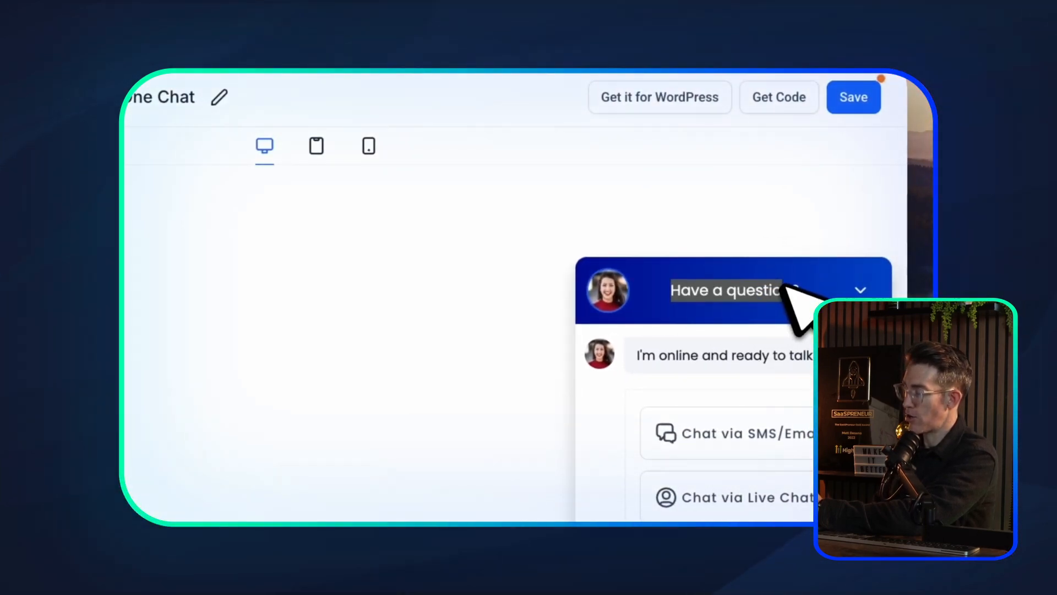
Step: Try the chat window titles of the agent's first name plus "| Business Name" and "You're chatting with" plus that name
{"action": "triple_click", "coordinate": [242, 268]}
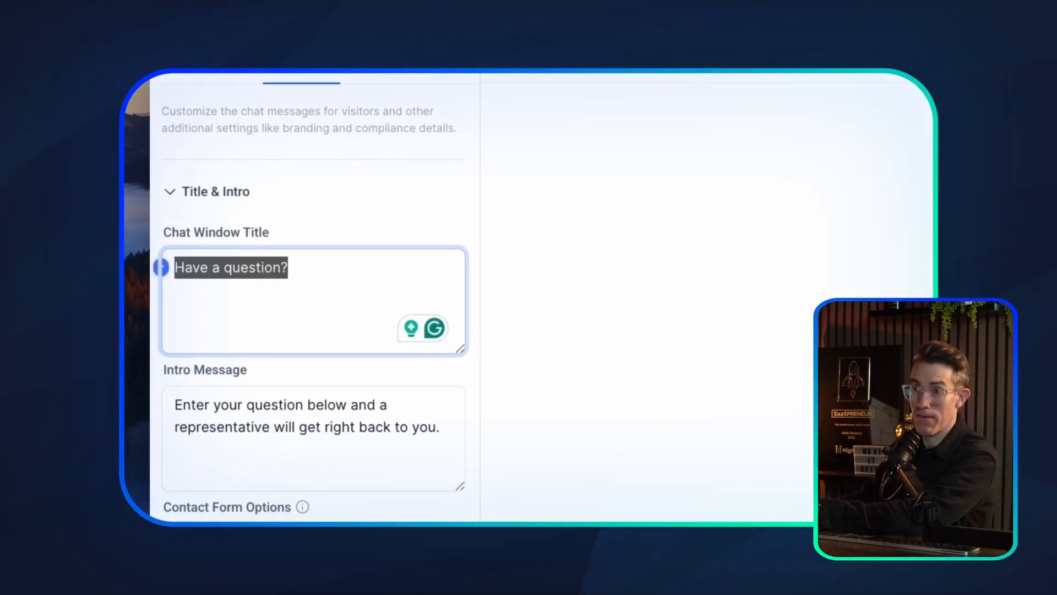
{"action": "type", "text": "AIlison | Business Name"}
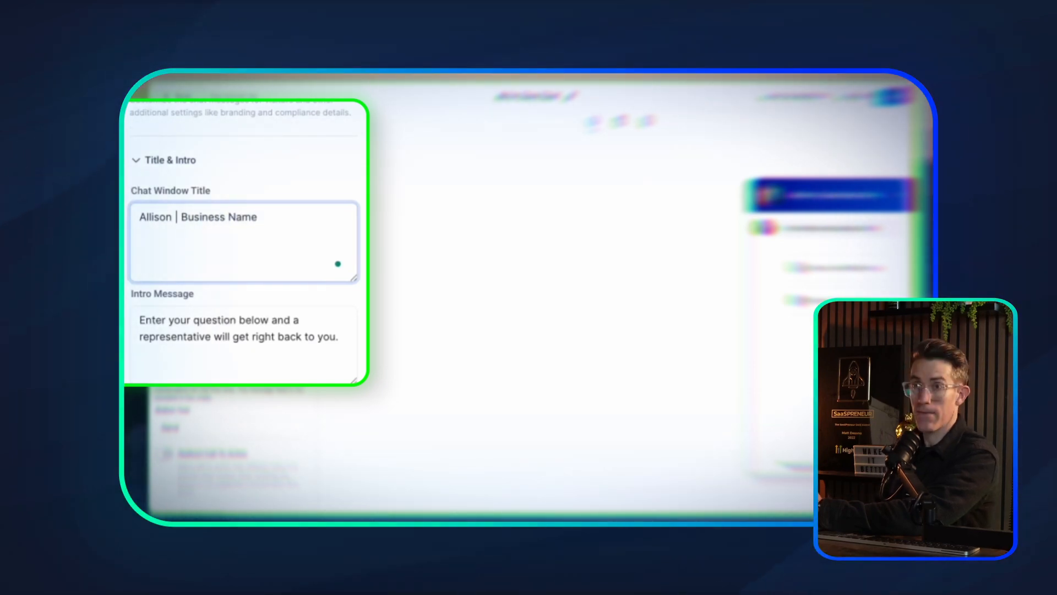
{"action": "triple_click", "coordinate": [203, 220]}
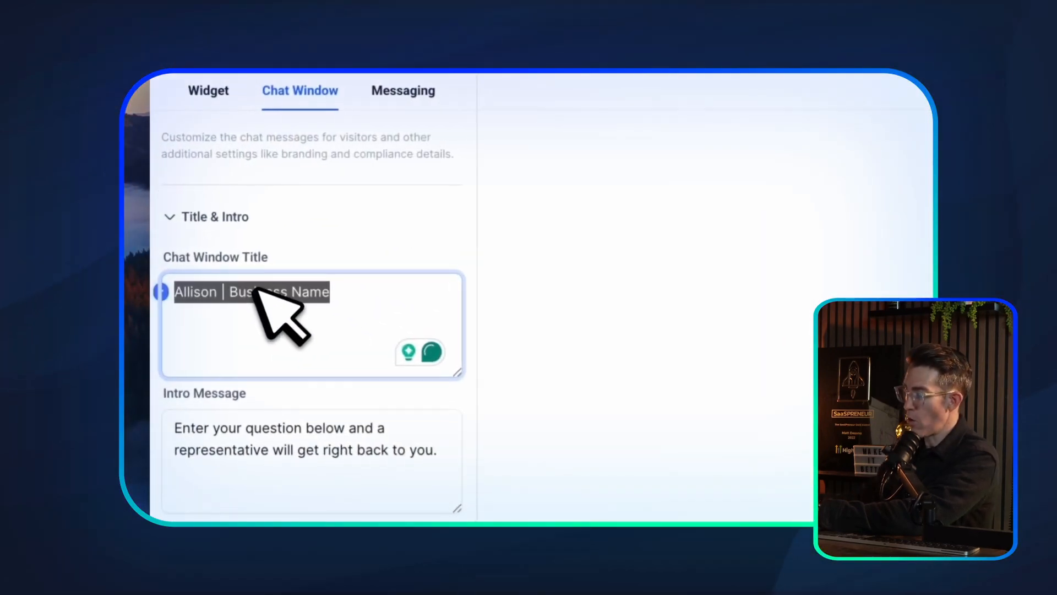
{"action": "type", "text": "You"}
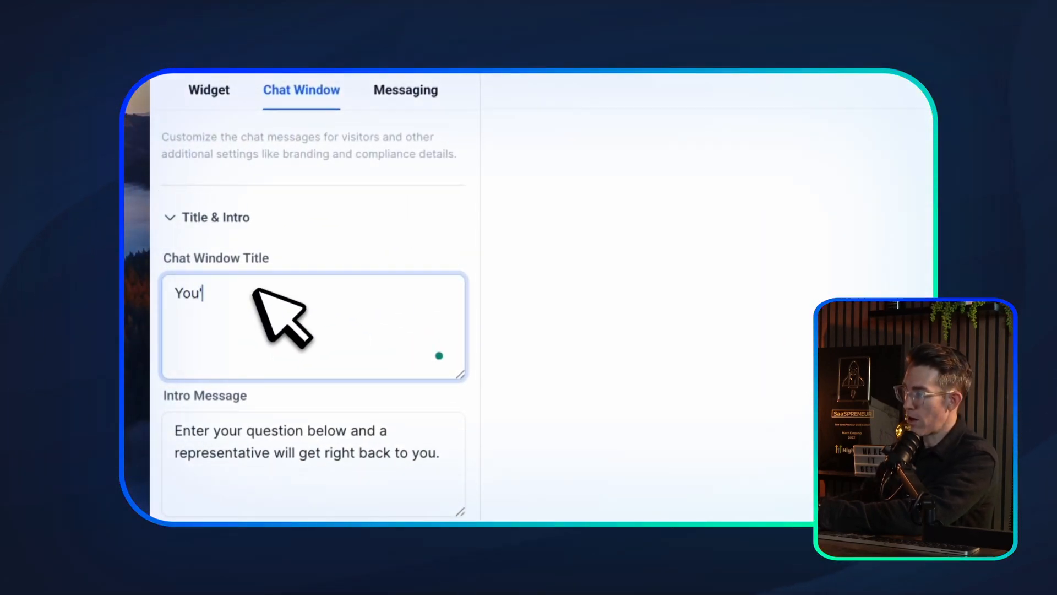
{"action": "type", "text": "'re c"}
{"action": "type", "text": "hatting with A"}
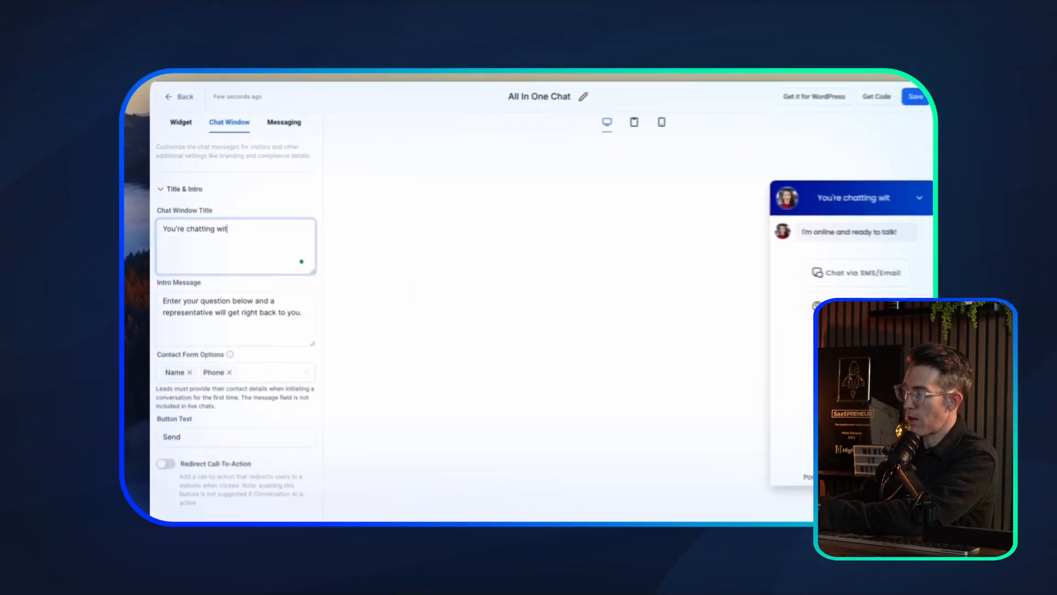
{"action": "type", "text": "llison"}
Step: Set the chat window title to the agent's first name and last initial followed by "at Business"
{"action": "key", "text": "ctrl+a"}
{"action": "type", "text": "Alli"}
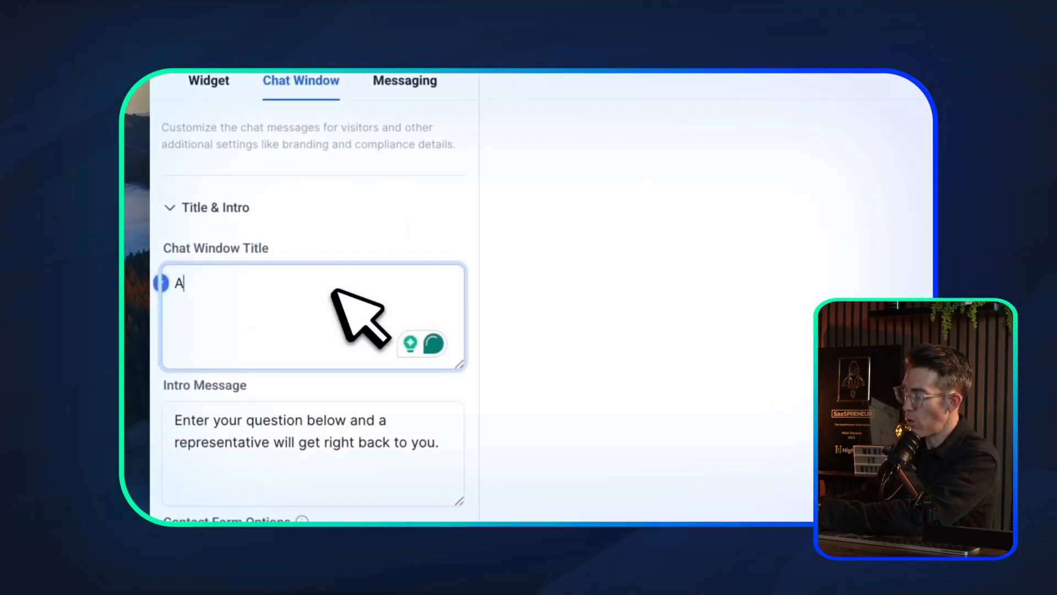
{"action": "type", "text": "son J. at Business"}
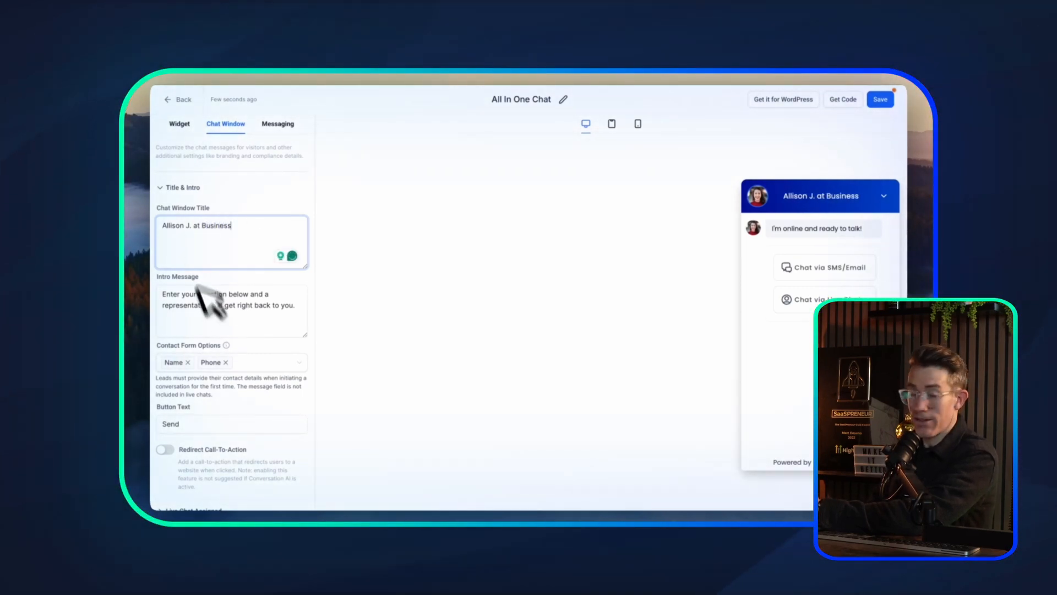
Step: Open a chat option in the widget preview and replace the intro message with "How can I help today?"
{"action": "scroll", "coordinate": [237, 314], "scroll_direction": "down", "scroll_amount": 1}
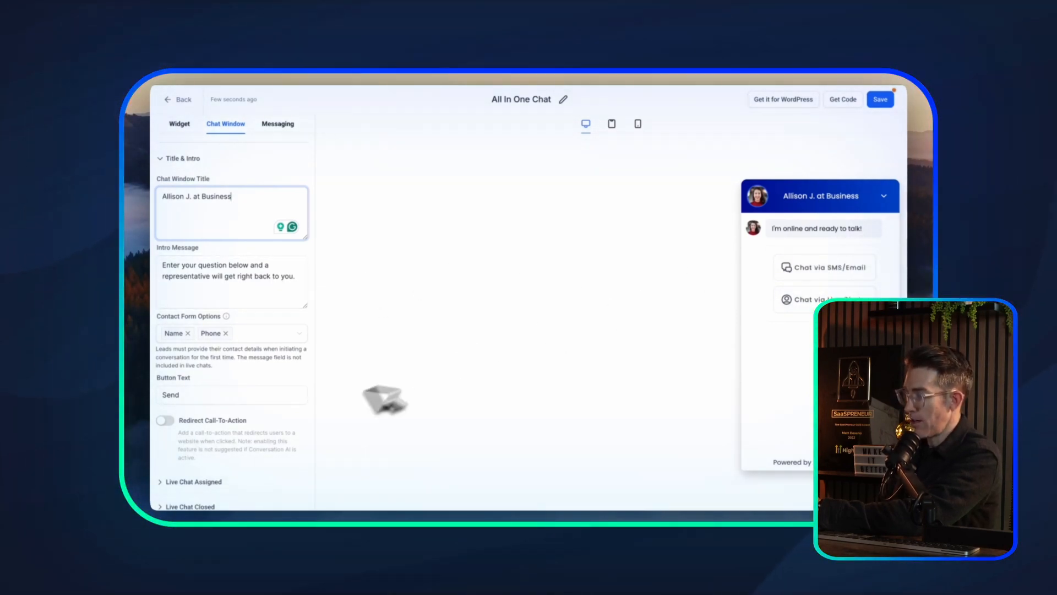
{"action": "scroll", "coordinate": [227, 363], "scroll_direction": "down", "scroll_amount": 2}
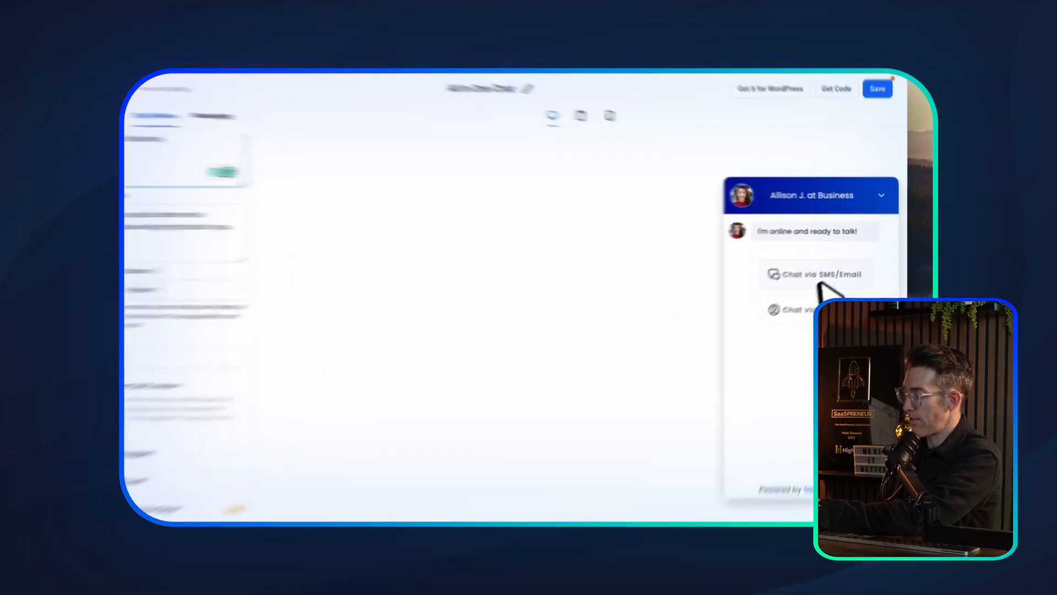
{"action": "left_click", "coordinate": [819, 280]}
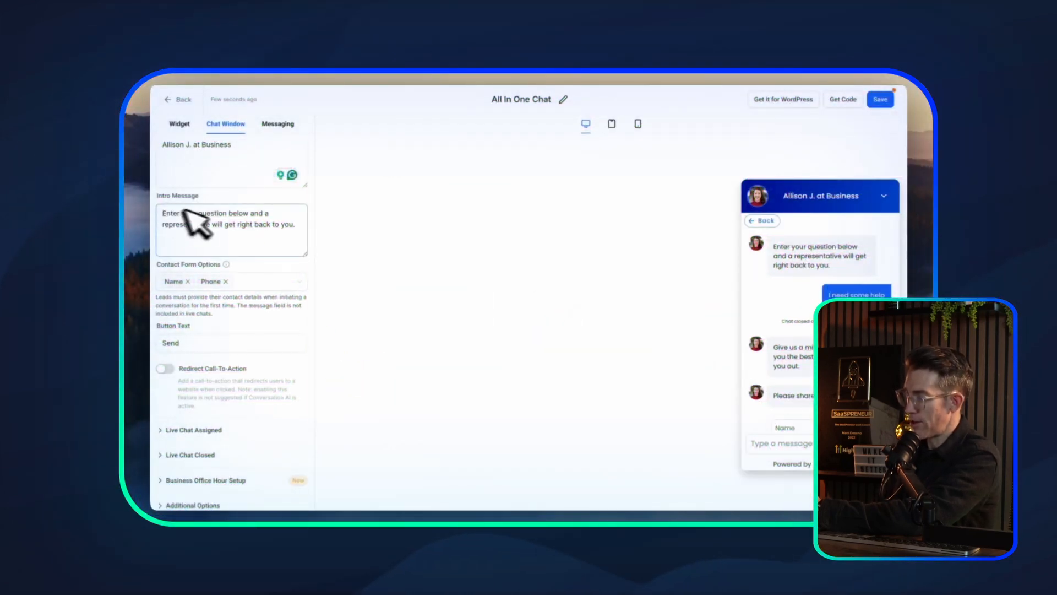
{"action": "left_click_drag", "start_coordinate": [300, 229], "coordinate": [154, 210]}
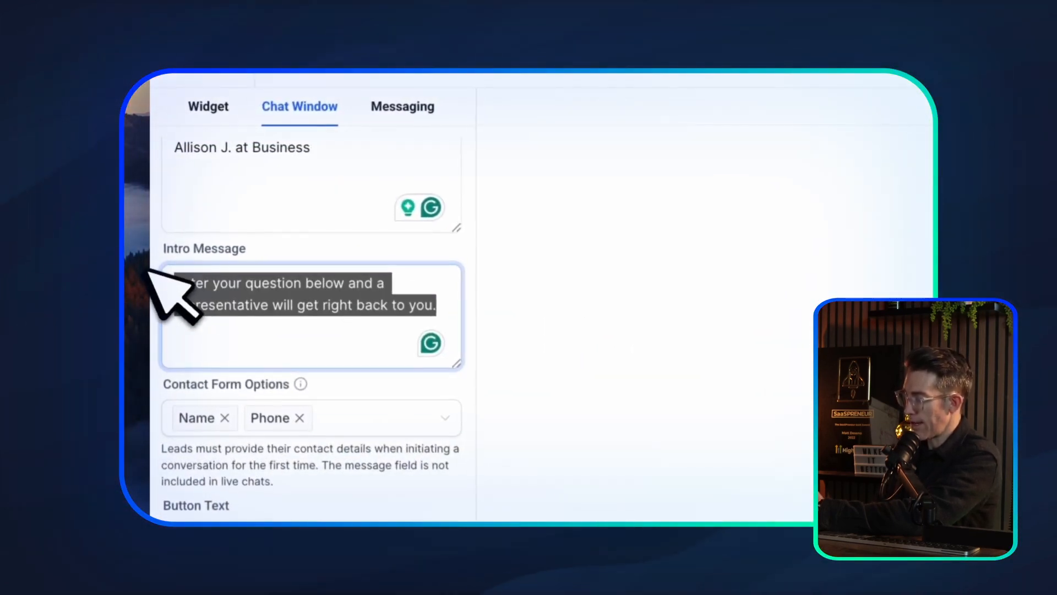
{"action": "key", "text": "BackSpace"}
{"action": "type", "text": "How can I help today?"}
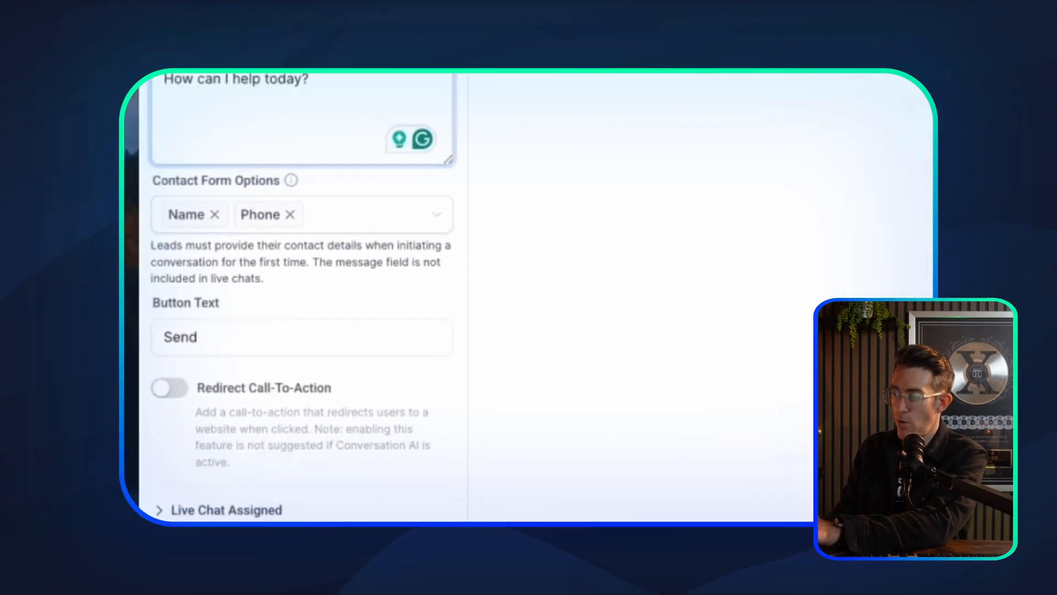
Step: Check the new intro message and contact form in both the live chat and SMS/Email chat previews
{"action": "scroll", "coordinate": [797, 384], "scroll_direction": "down", "scroll_amount": 2}
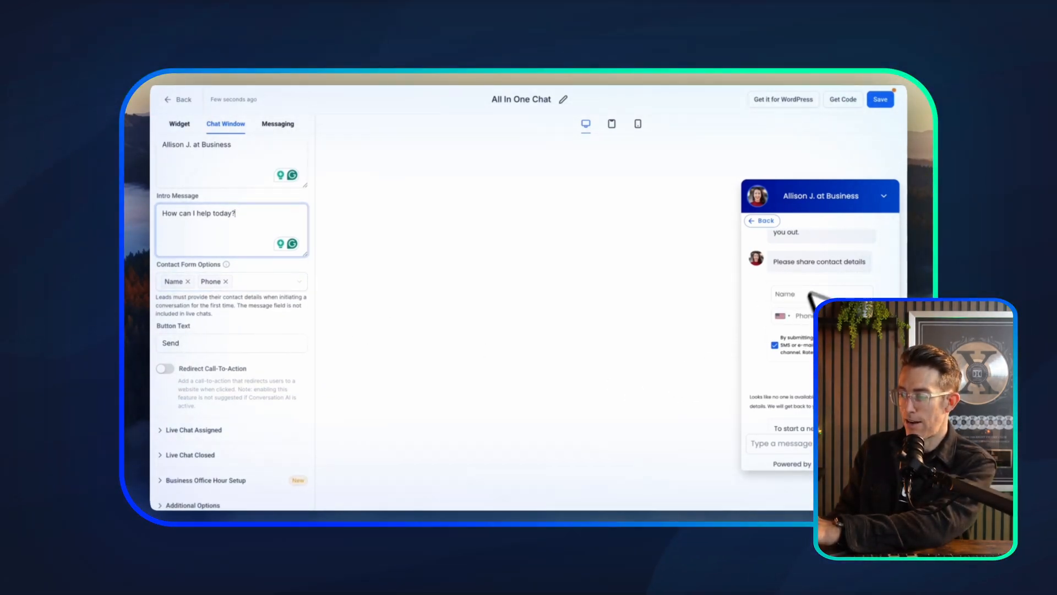
{"action": "scroll", "coordinate": [803, 286], "scroll_direction": "up", "scroll_amount": 3}
{"action": "left_click", "coordinate": [762, 220]}
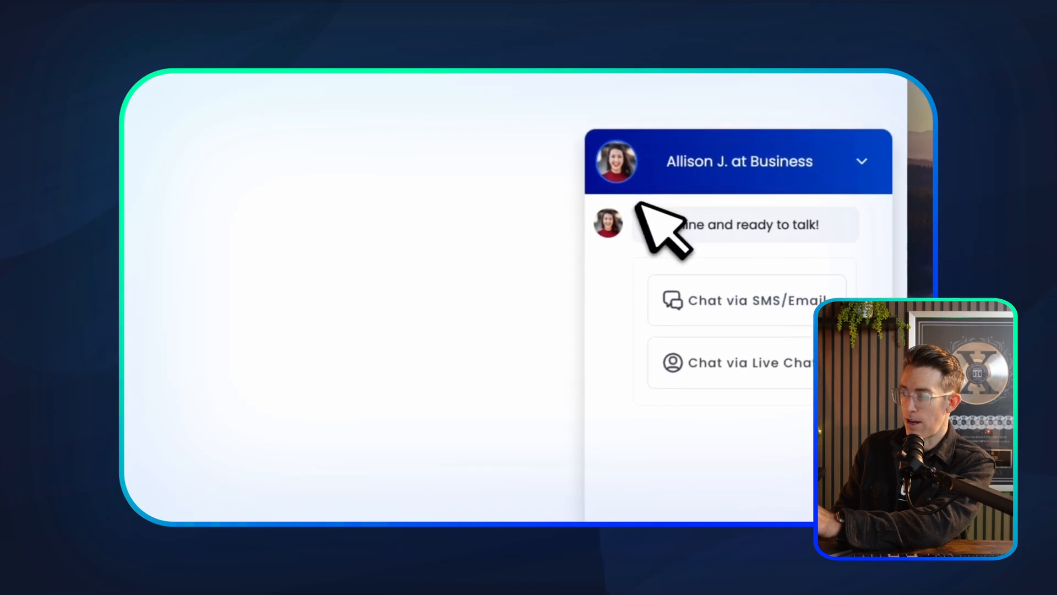
{"action": "left_click", "coordinate": [765, 316]}
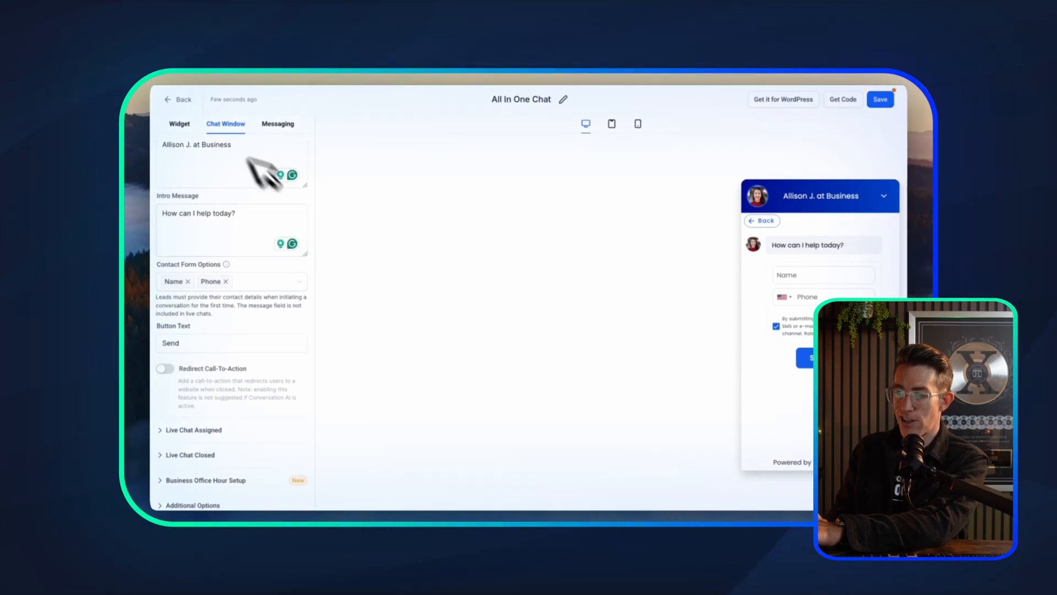
{"action": "left_click", "coordinate": [762, 220]}
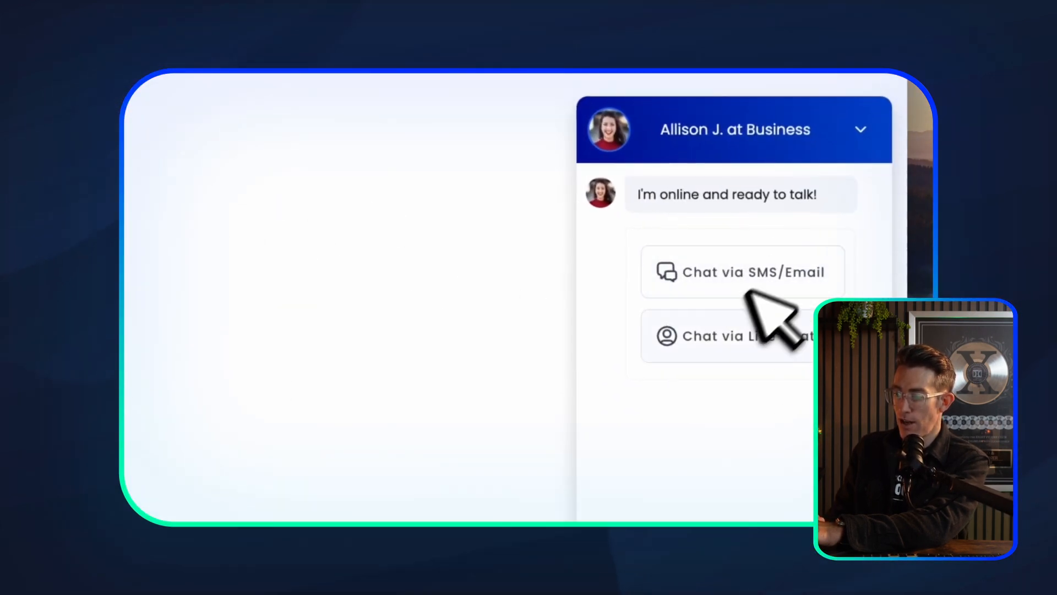
{"action": "left_click", "coordinate": [715, 284]}
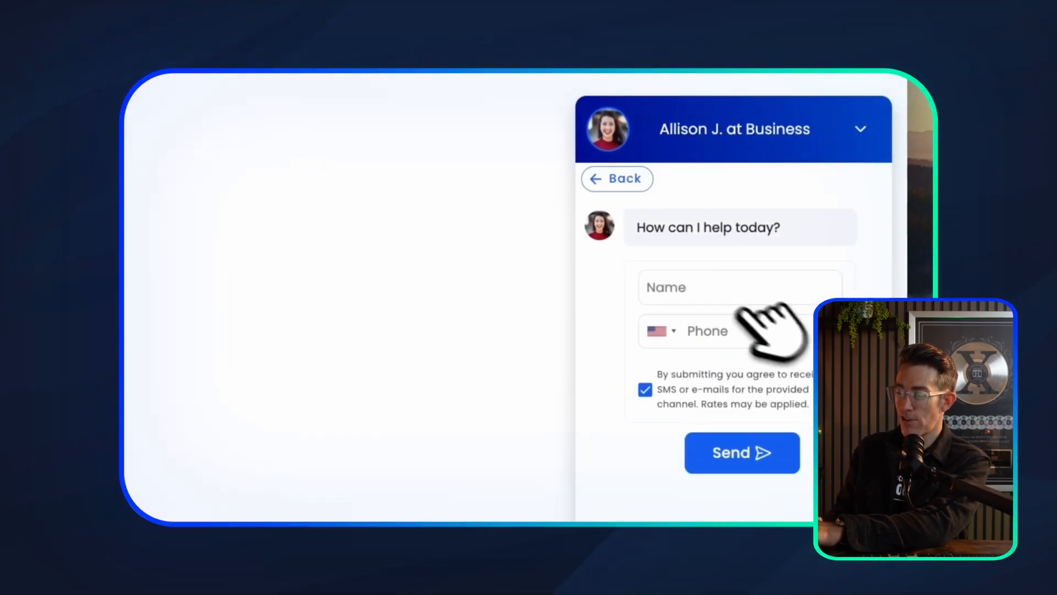
Step: Try adding the Email, Message and 4th of July fields to the contact form options
{"action": "left_click", "coordinate": [292, 205]}
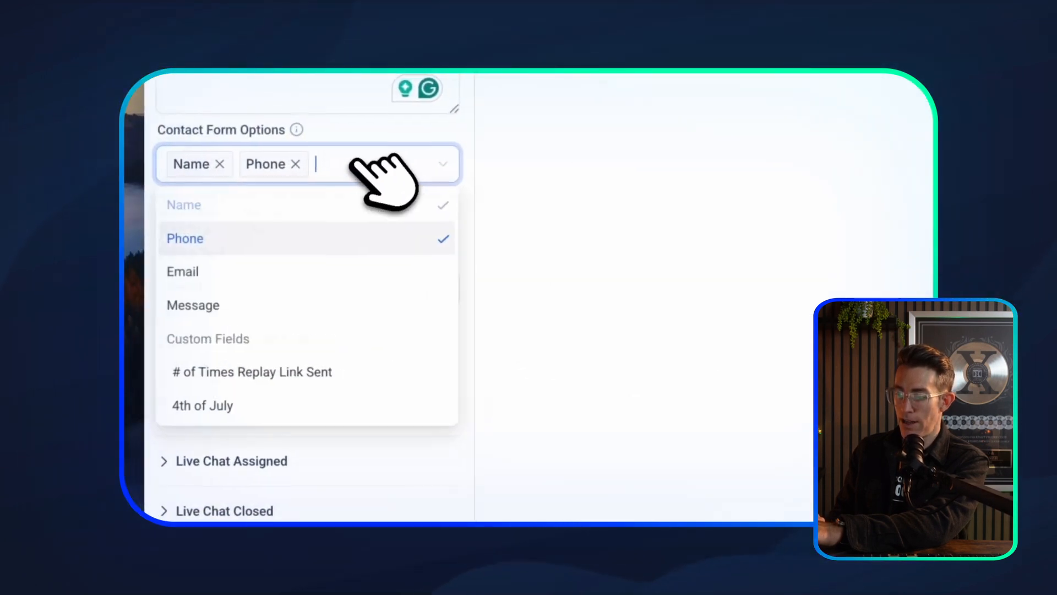
{"action": "left_click", "coordinate": [210, 272]}
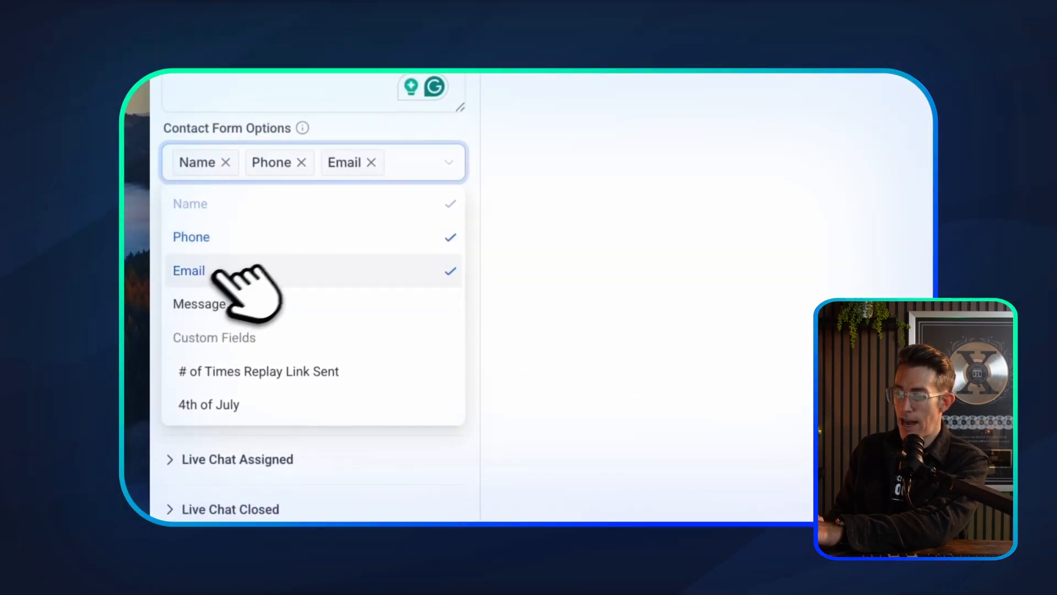
{"action": "left_click", "coordinate": [242, 304]}
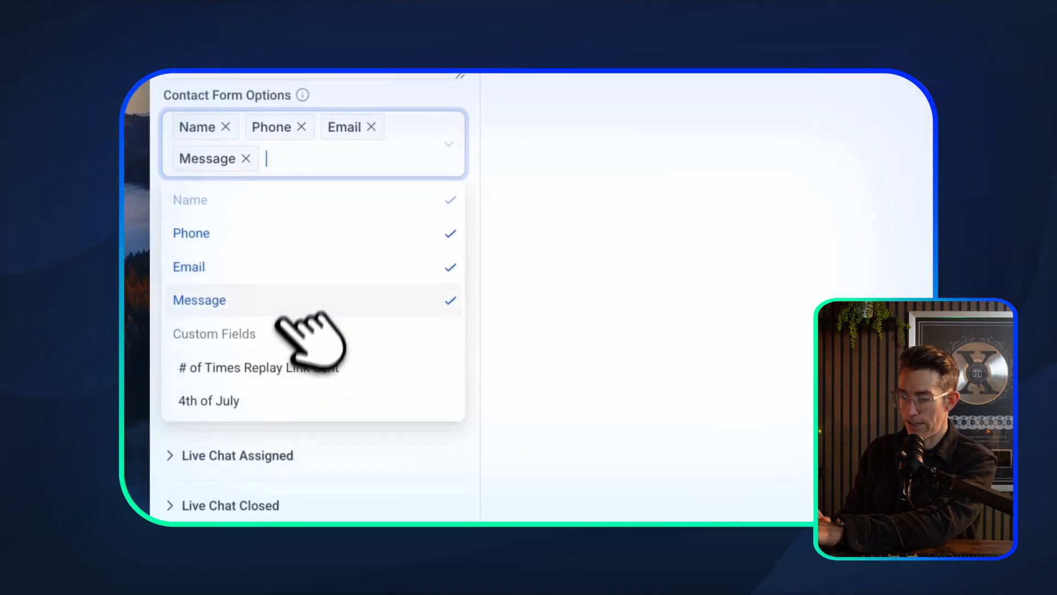
{"action": "left_click", "coordinate": [254, 397]}
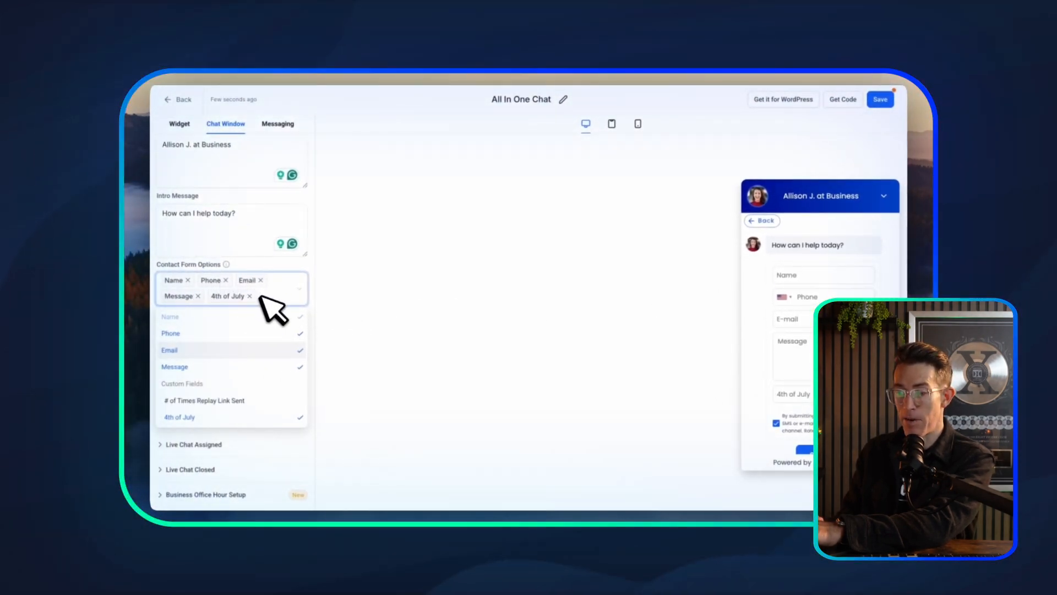
Step: Set the contact form options to Name, Phone and Message, removing Email and the 4th of July custom field
{"action": "left_click", "coordinate": [198, 296]}
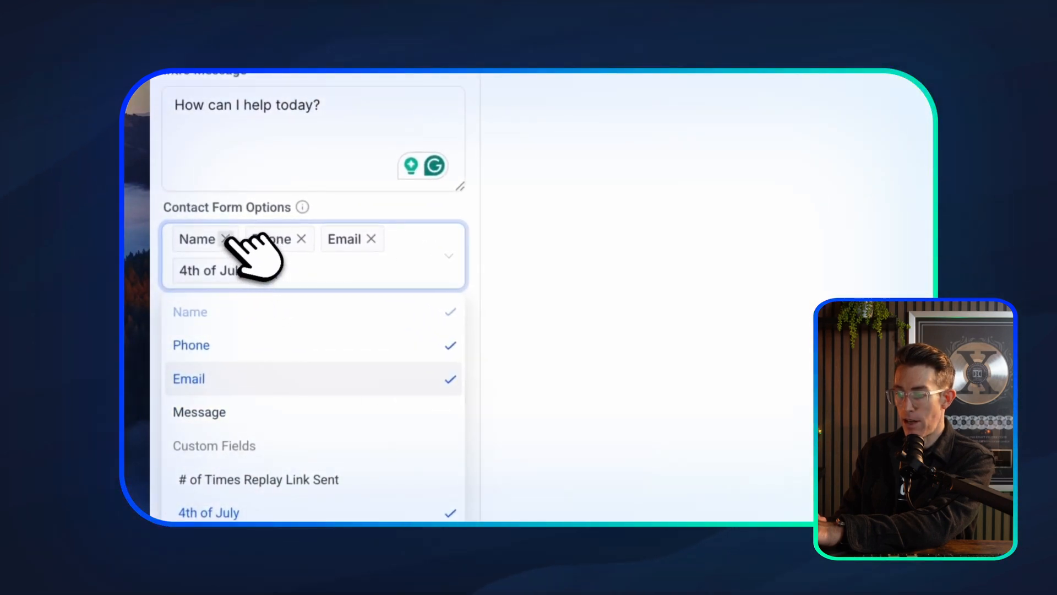
{"action": "left_click", "coordinate": [301, 238]}
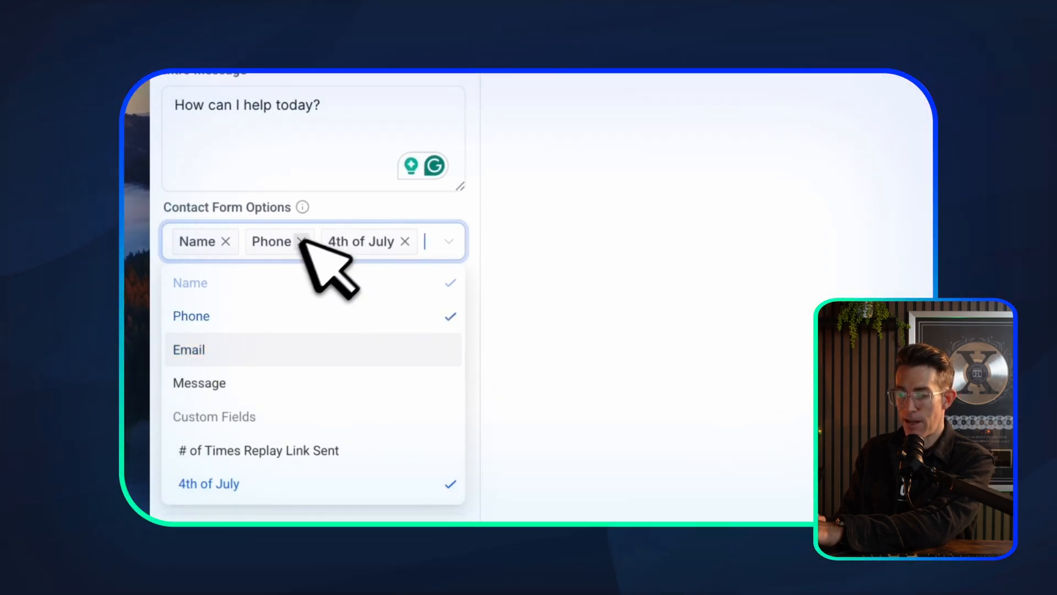
{"action": "left_click", "coordinate": [226, 351]}
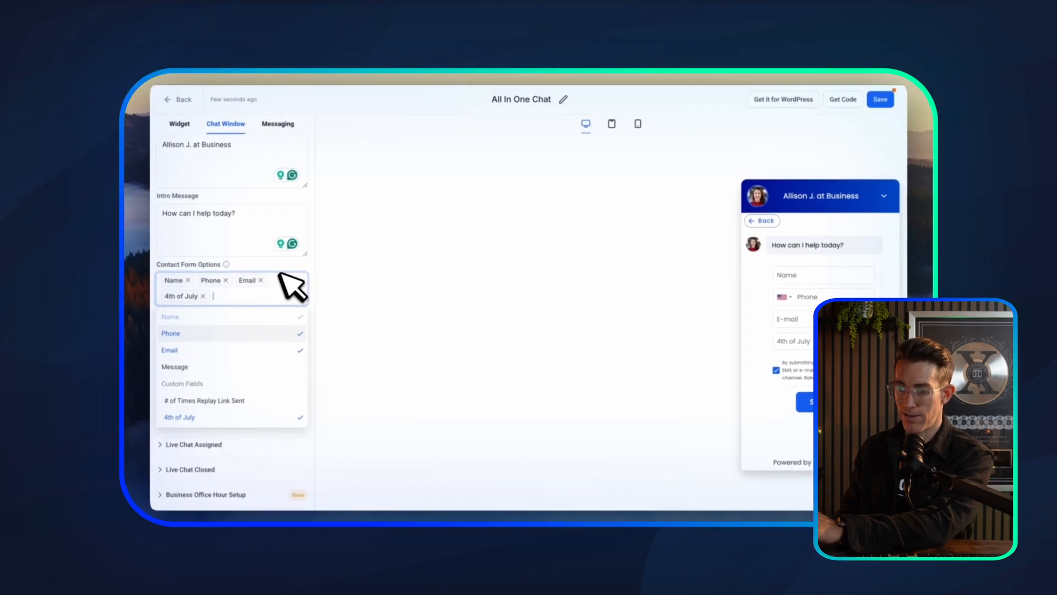
{"action": "left_click", "coordinate": [260, 280]}
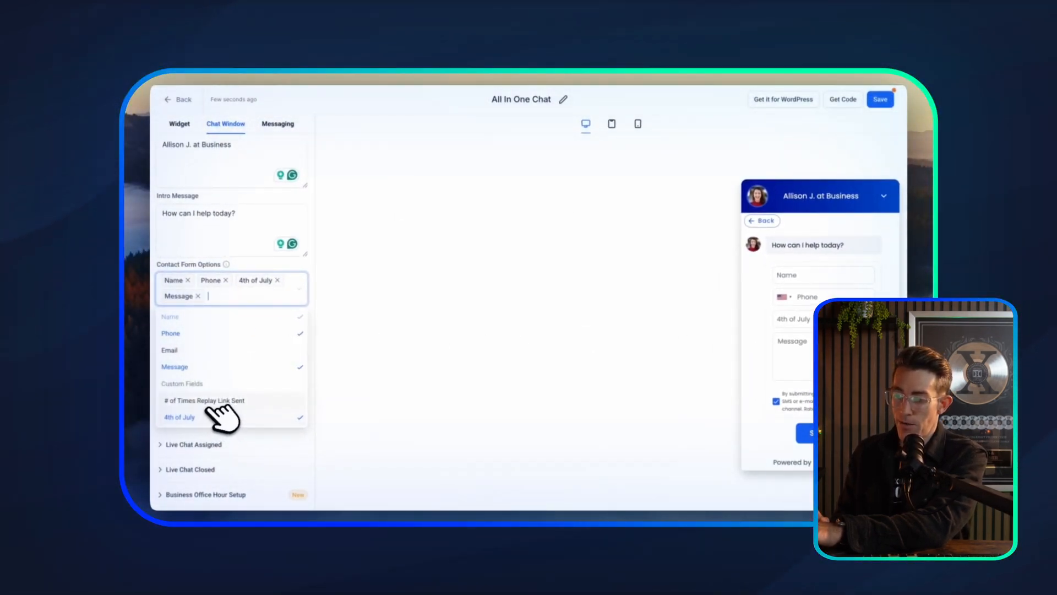
{"action": "left_click", "coordinate": [216, 414]}
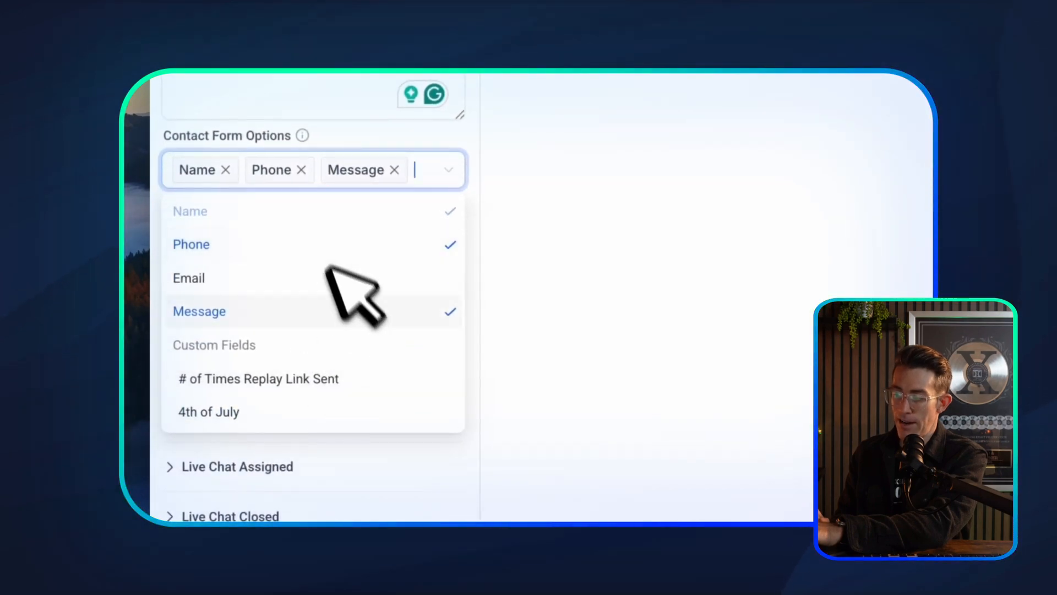
{"action": "scroll", "coordinate": [292, 342], "scroll_direction": "down", "scroll_amount": 3}
{"action": "scroll", "coordinate": [276, 300], "scroll_direction": "up", "scroll_amount": 7}
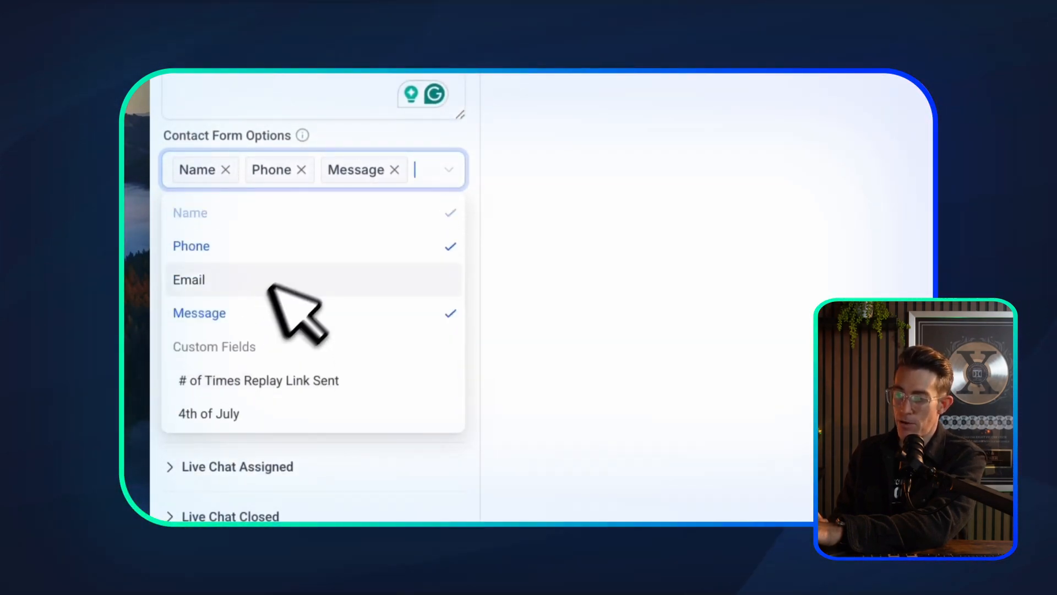
{"action": "left_click", "coordinate": [363, 227]}
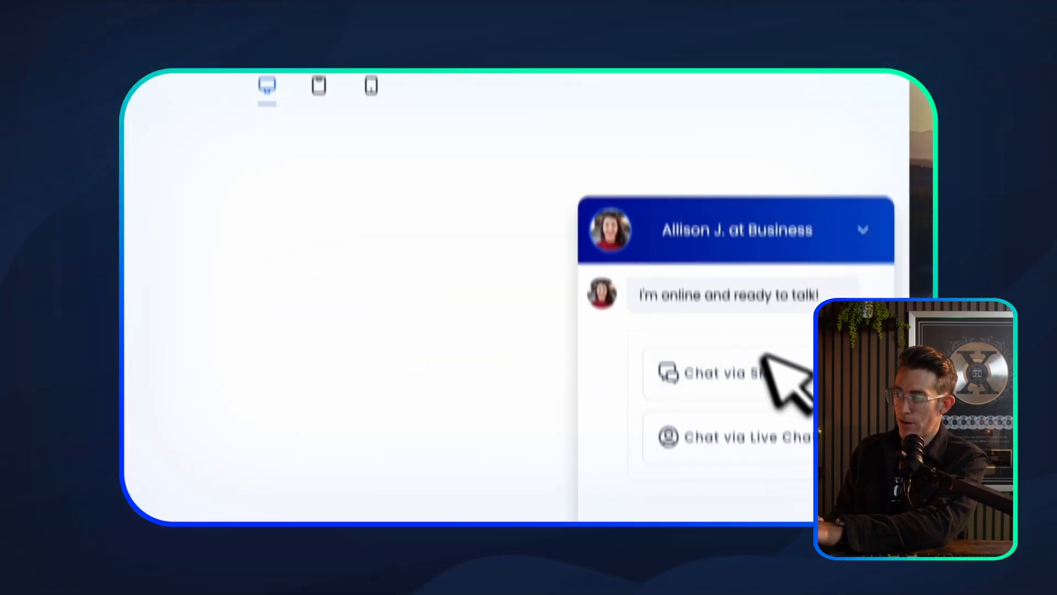
Step: Preview the live chat conversation and examine which contact details its form requests
{"action": "left_click", "coordinate": [776, 374]}
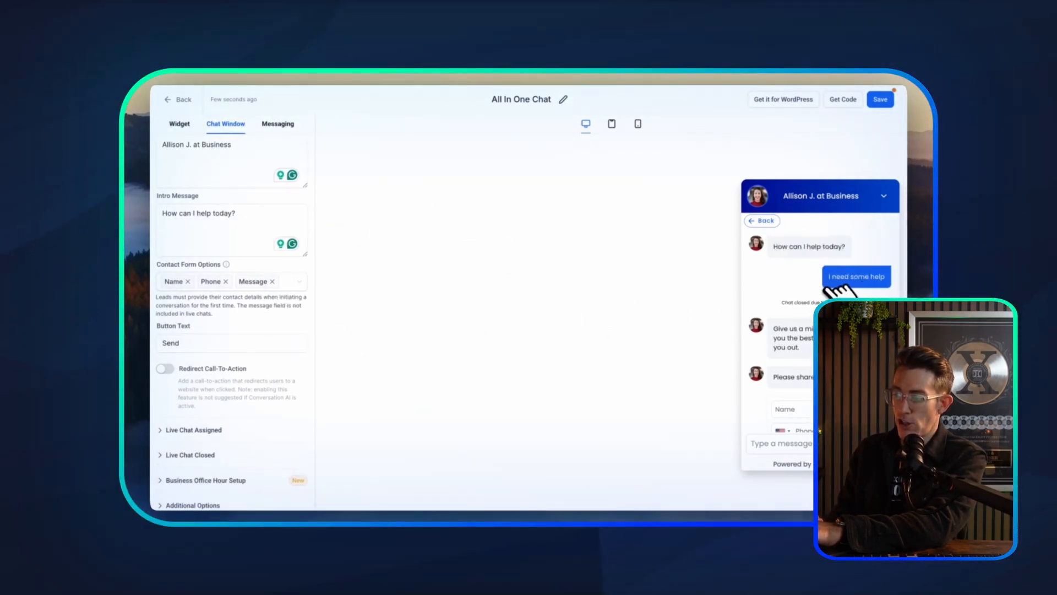
{"action": "scroll", "coordinate": [820, 276], "scroll_direction": "down", "scroll_amount": 3}
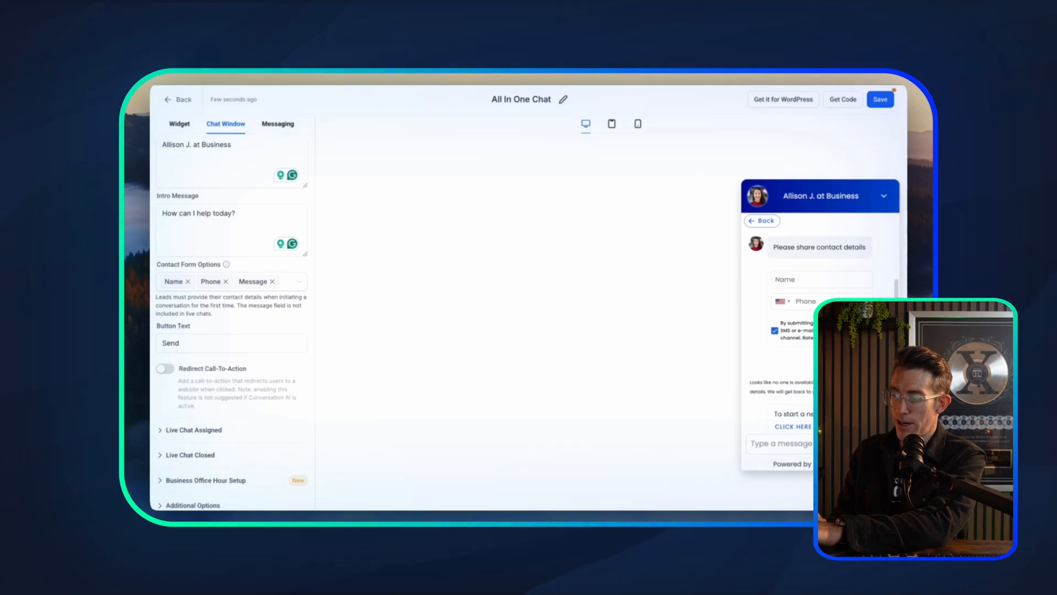
{"action": "scroll", "coordinate": [837, 297], "scroll_direction": "up", "scroll_amount": 3}
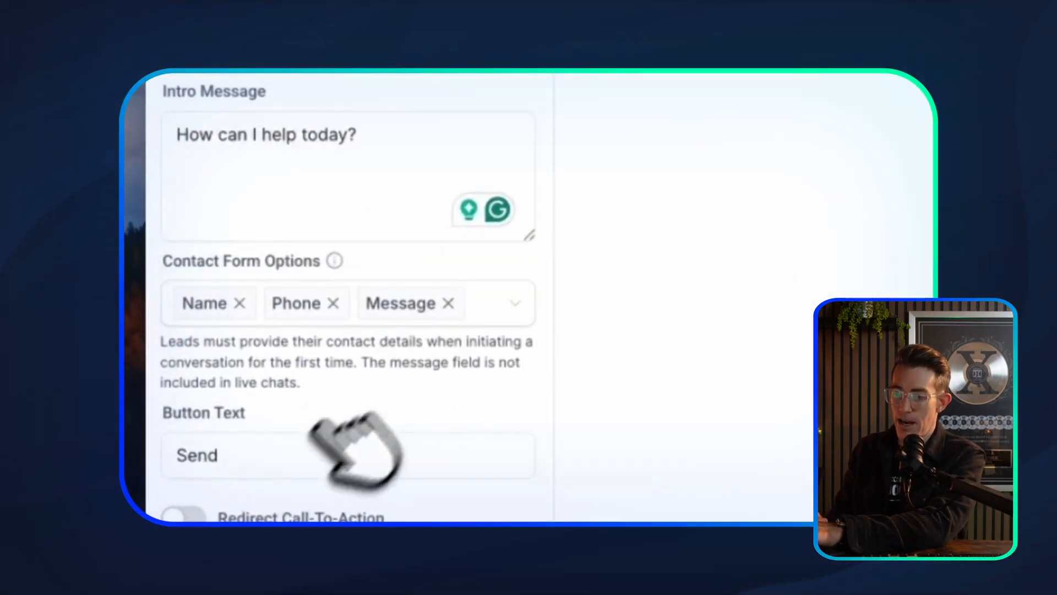
Step: Set the contact form's button text to "Submit"
{"action": "left_click", "coordinate": [246, 460]}
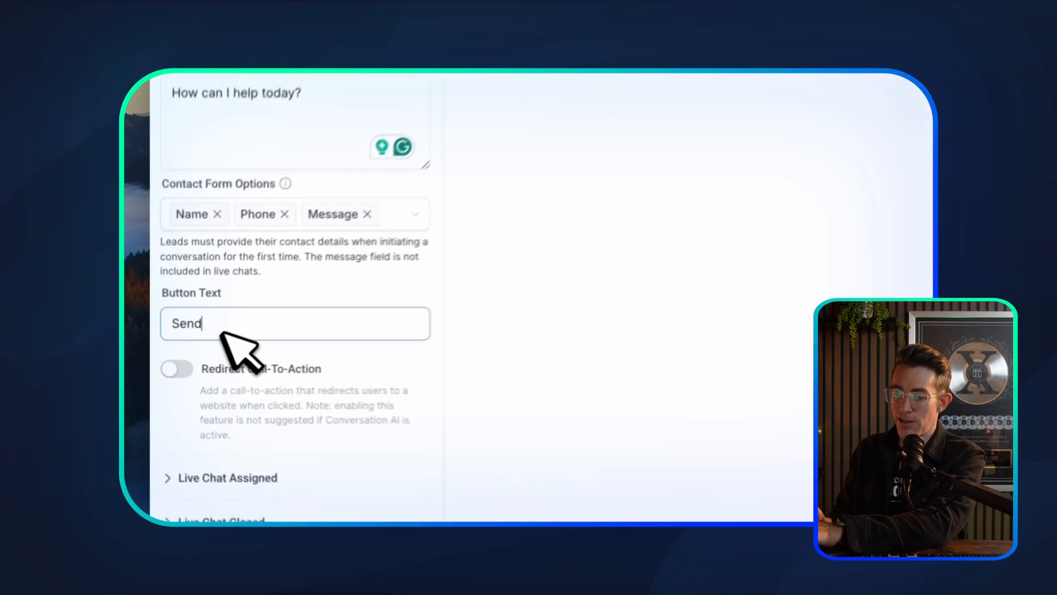
{"action": "double_click", "coordinate": [222, 333]}
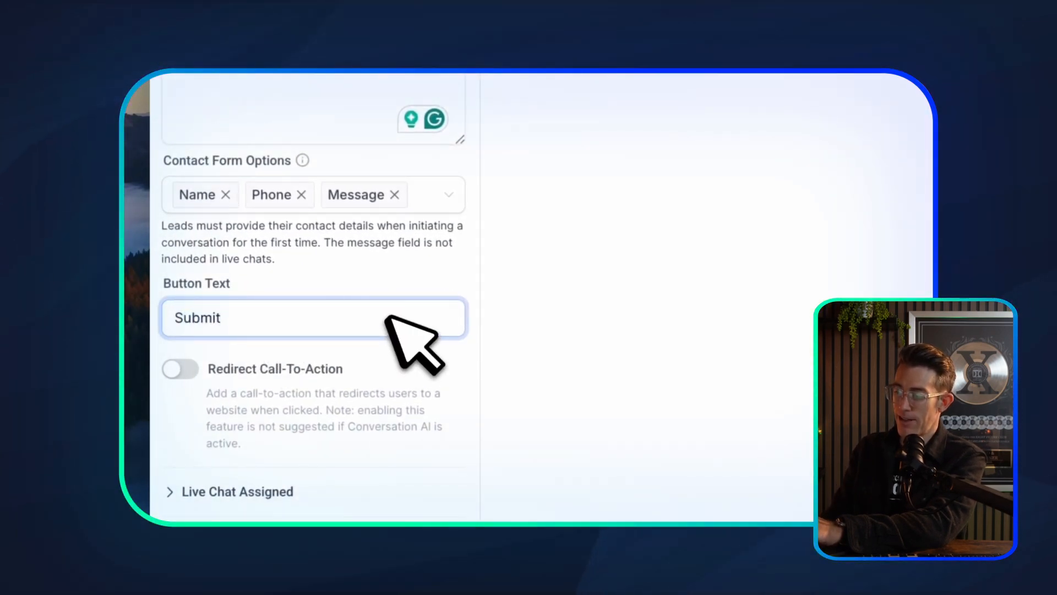
{"action": "double_click", "coordinate": [261, 322]}
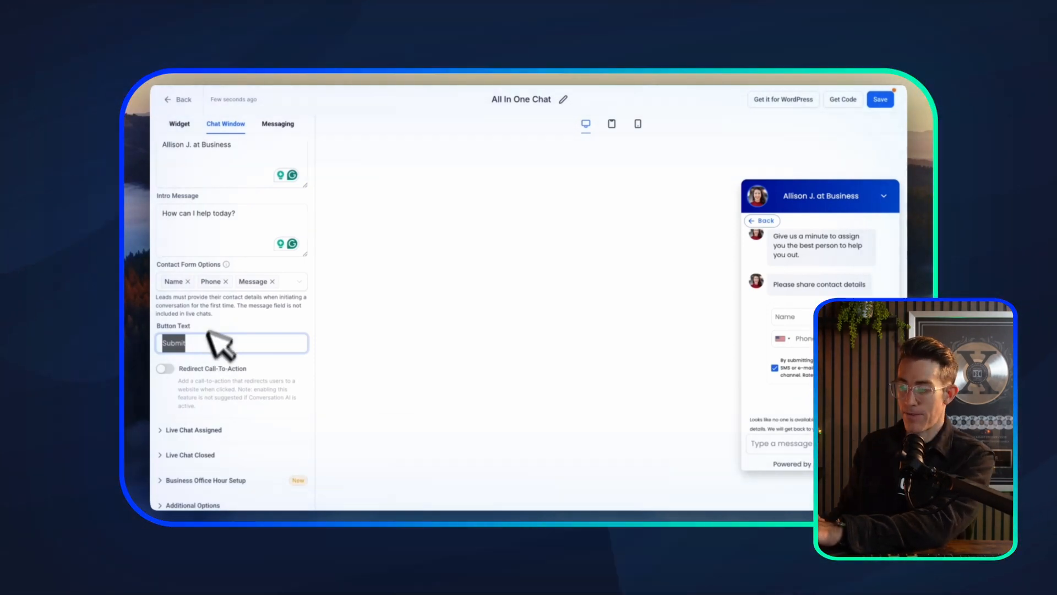
Step: Enable the Redirect Call-To-Action and highlight its redirect text and the note about Conversation AI
{"action": "left_click", "coordinate": [237, 367]}
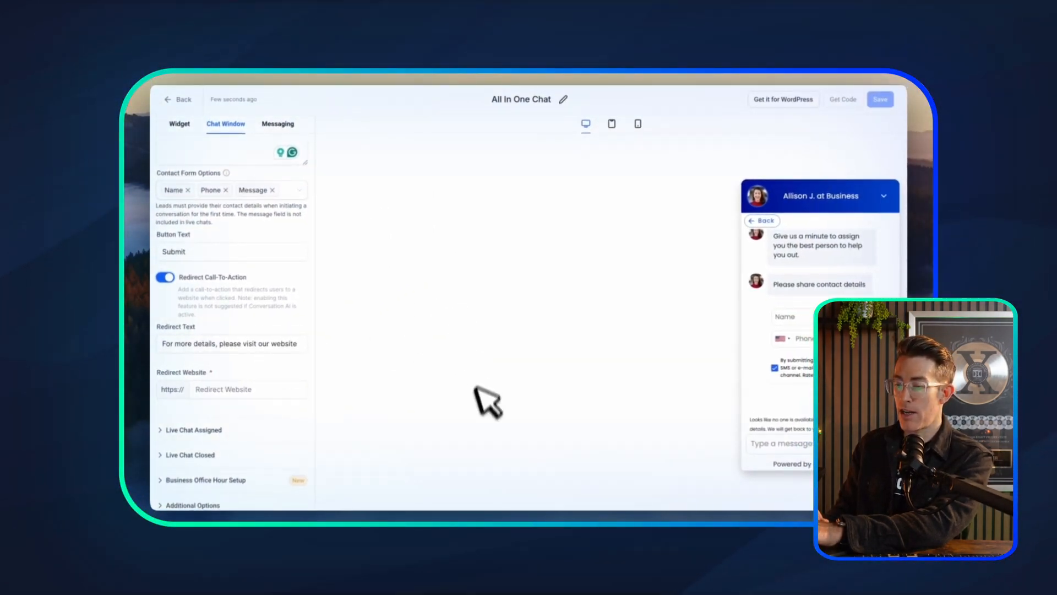
{"action": "scroll", "coordinate": [809, 396], "scroll_direction": "down", "scroll_amount": 3}
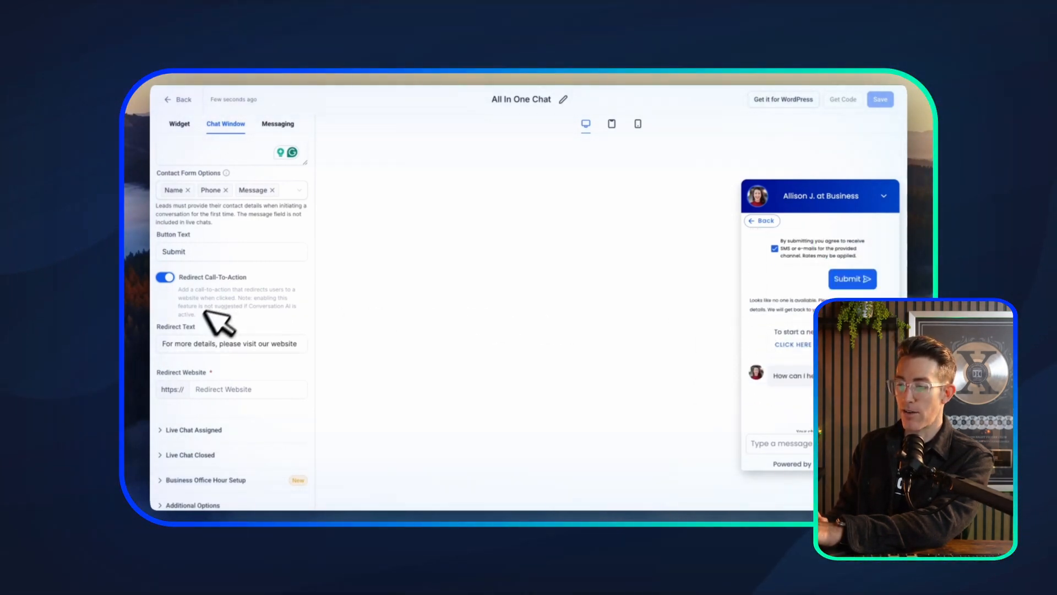
{"action": "left_click_drag", "start_coordinate": [185, 345], "coordinate": [296, 347]}
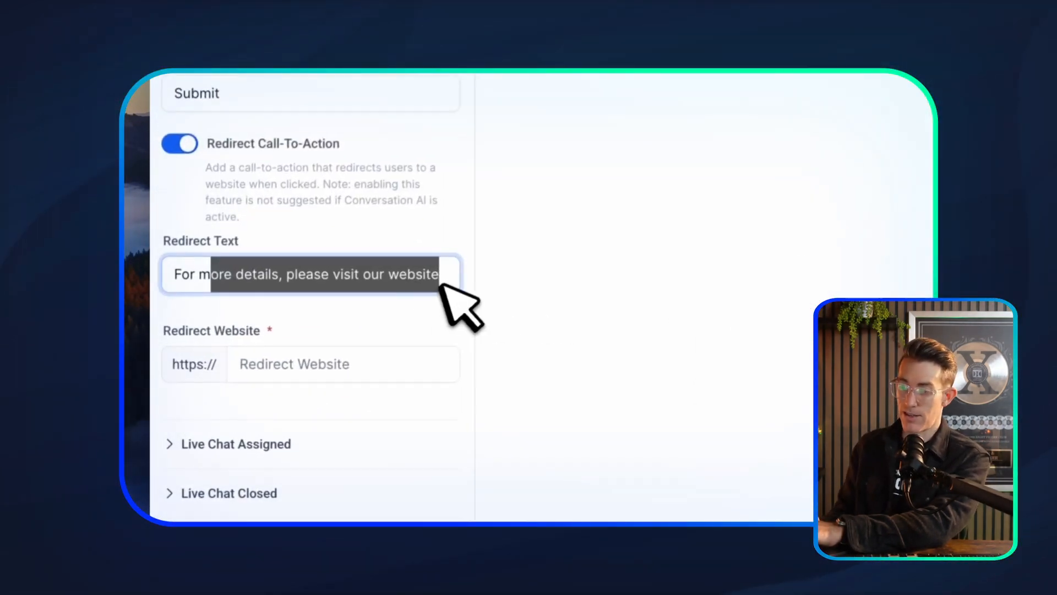
{"action": "left_click", "coordinate": [236, 344]}
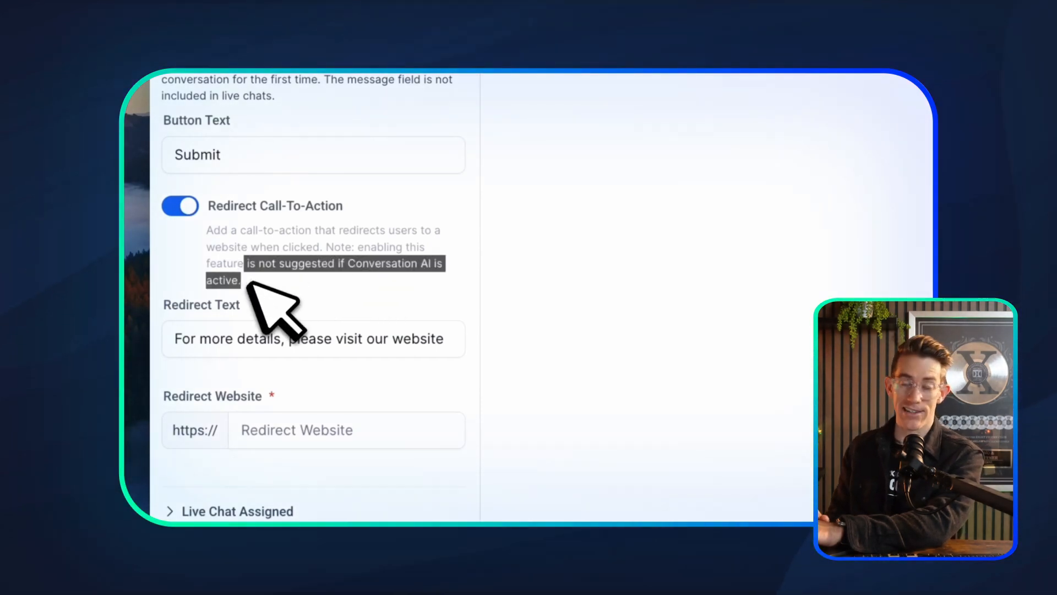
Step: Review the live chat preview from the agent assignment message through the contact form to the new chat link
{"action": "scroll", "coordinate": [324, 264], "scroll_direction": "up", "scroll_amount": 5}
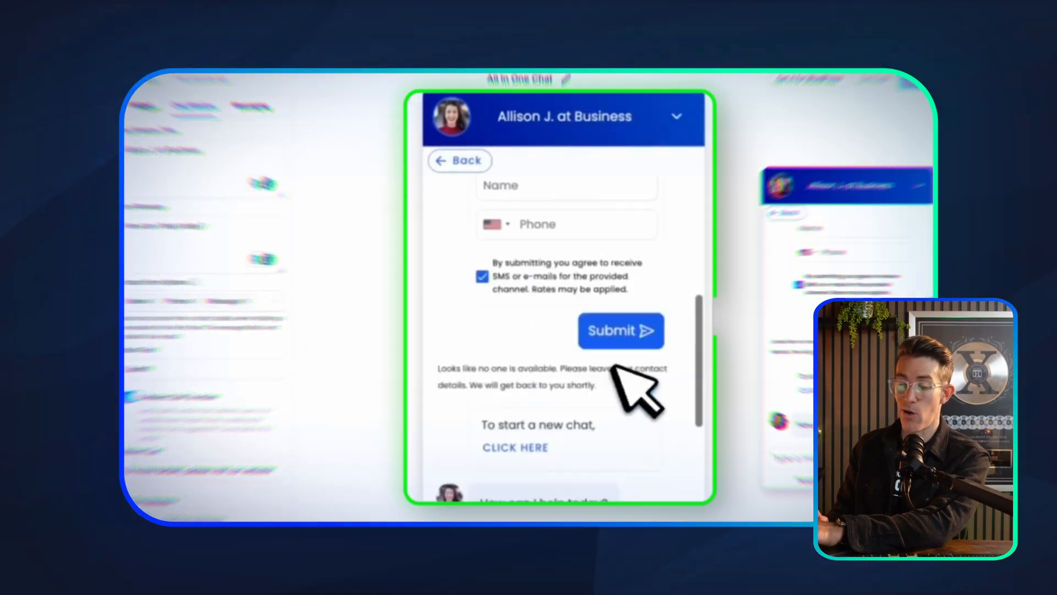
{"action": "scroll", "coordinate": [613, 366], "scroll_direction": "up", "scroll_amount": 3}
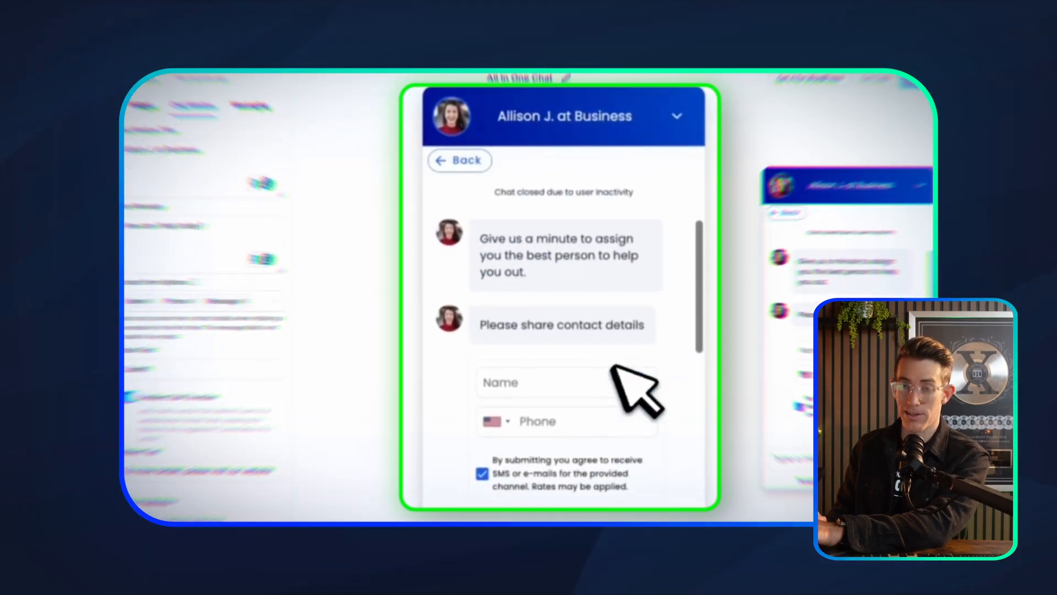
{"action": "scroll", "coordinate": [613, 367], "scroll_direction": "down", "scroll_amount": 5}
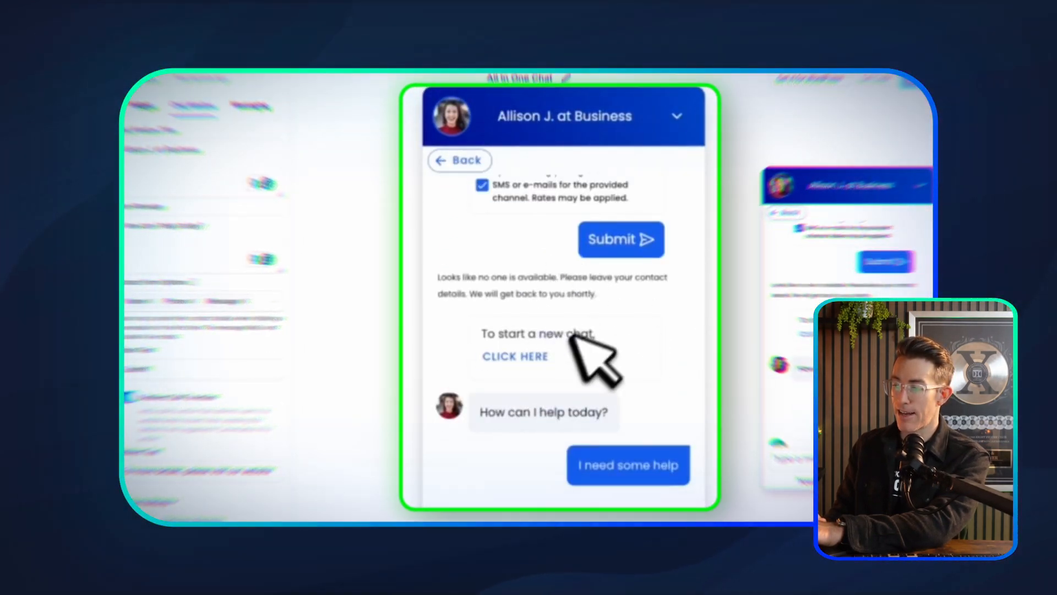
{"action": "scroll", "coordinate": [559, 338], "scroll_direction": "up", "scroll_amount": 4}
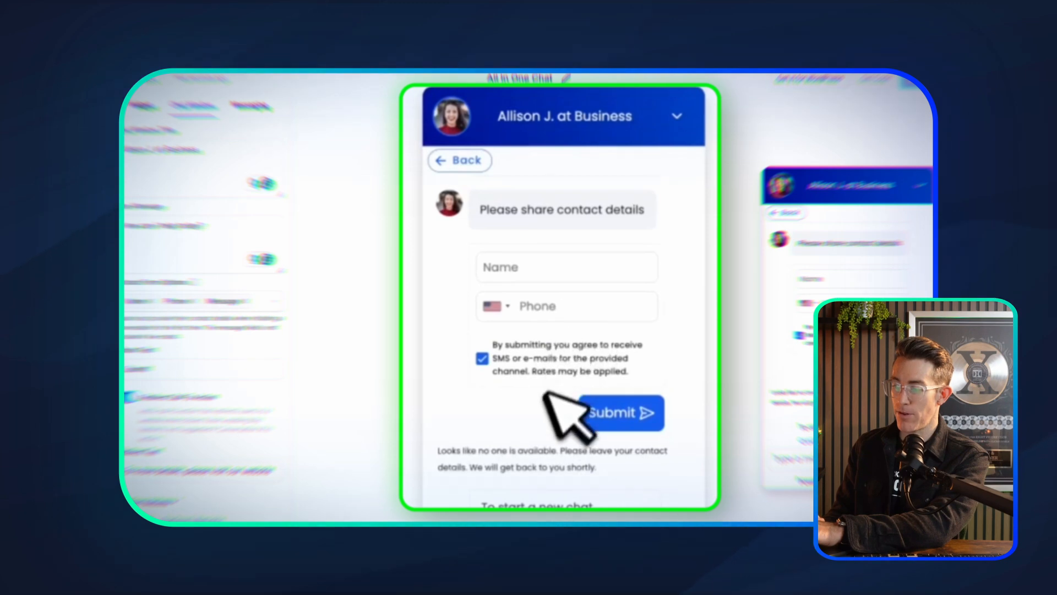
Step: Enable the contact form for live chat messages in the Live Chat Assigned settings
{"action": "scroll", "coordinate": [589, 401], "scroll_direction": "down", "scroll_amount": 2}
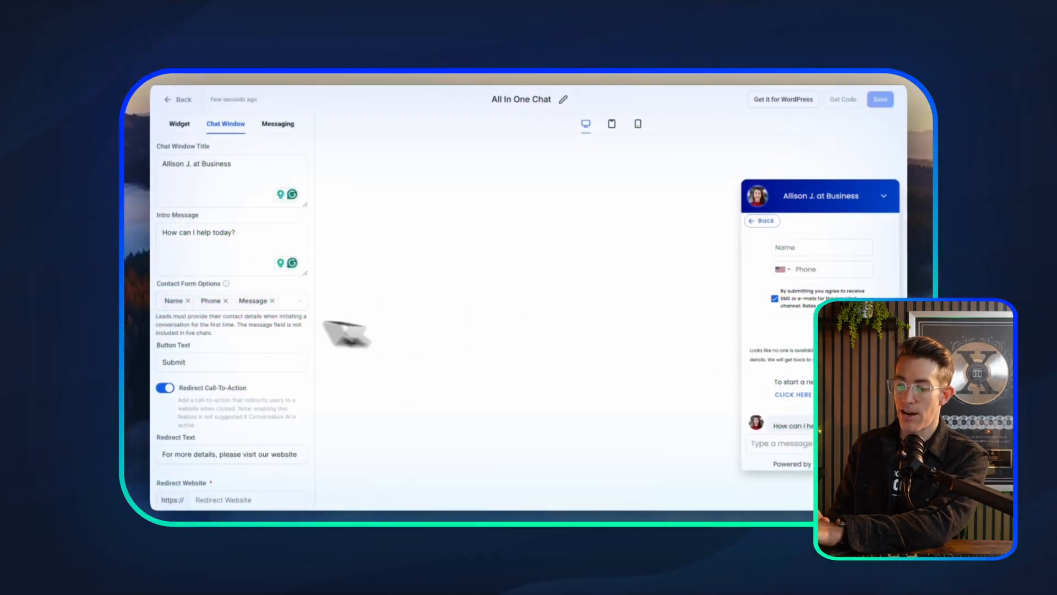
{"action": "scroll", "coordinate": [182, 337], "scroll_direction": "down", "scroll_amount": 3}
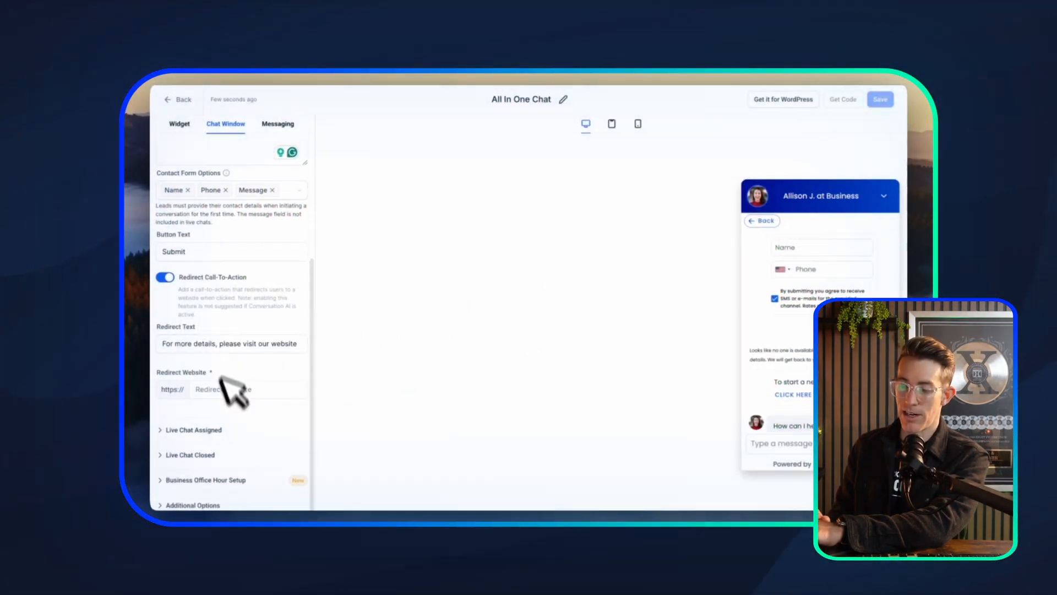
{"action": "left_click", "coordinate": [197, 433]}
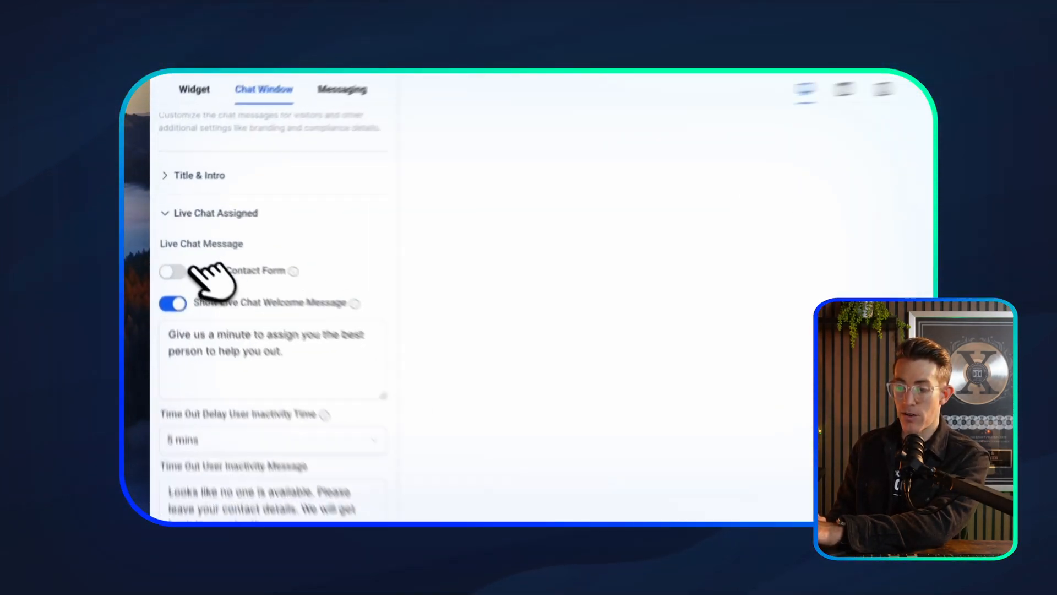
{"action": "left_click", "coordinate": [190, 270]}
{"action": "mouse_move", "coordinate": [294, 271]}
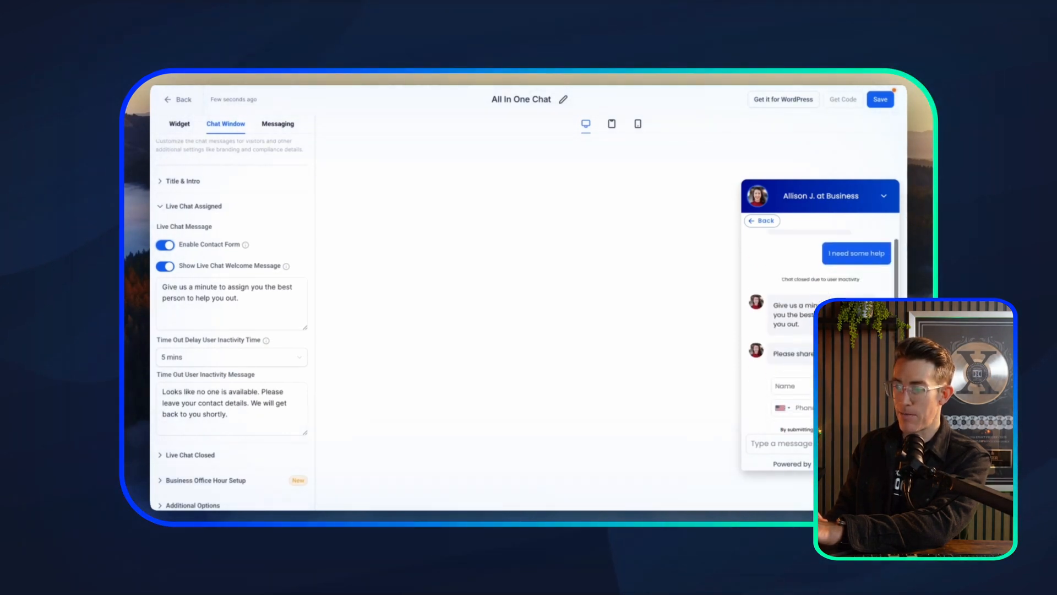
Step: Try the live chat welcome message off and on, and set the time out delay for user inactivity to 2 mins
{"action": "left_click", "coordinate": [164, 266]}
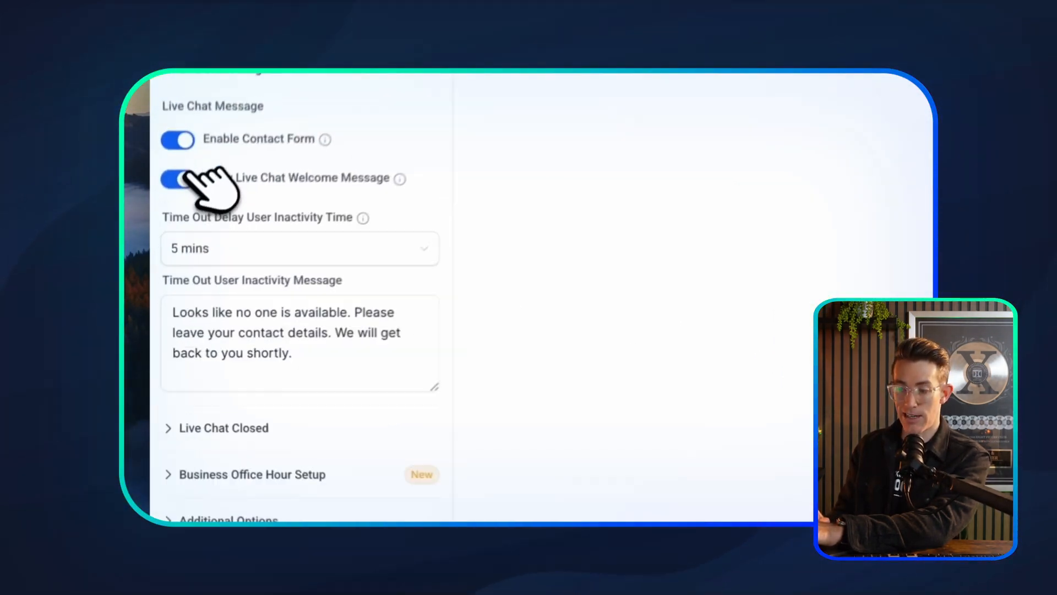
{"action": "left_click", "coordinate": [165, 266]}
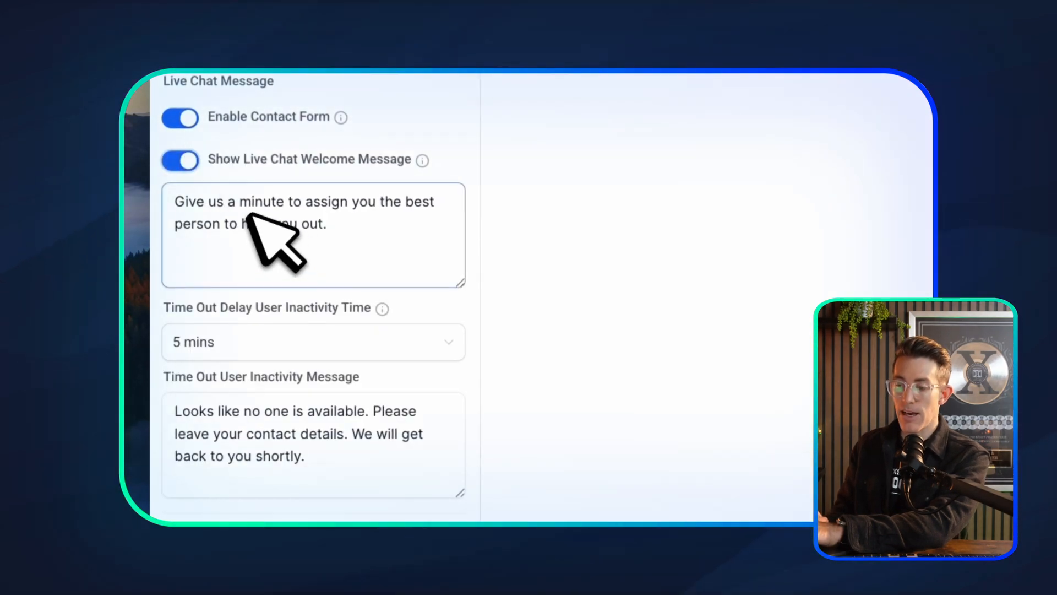
{"action": "left_click", "coordinate": [306, 341]}
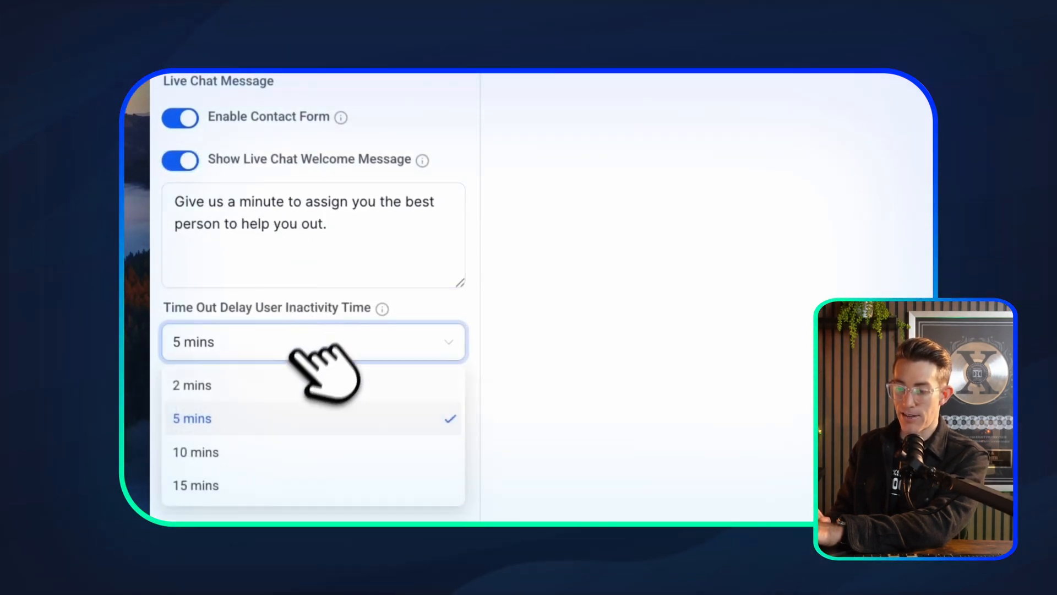
{"action": "left_click", "coordinate": [262, 383]}
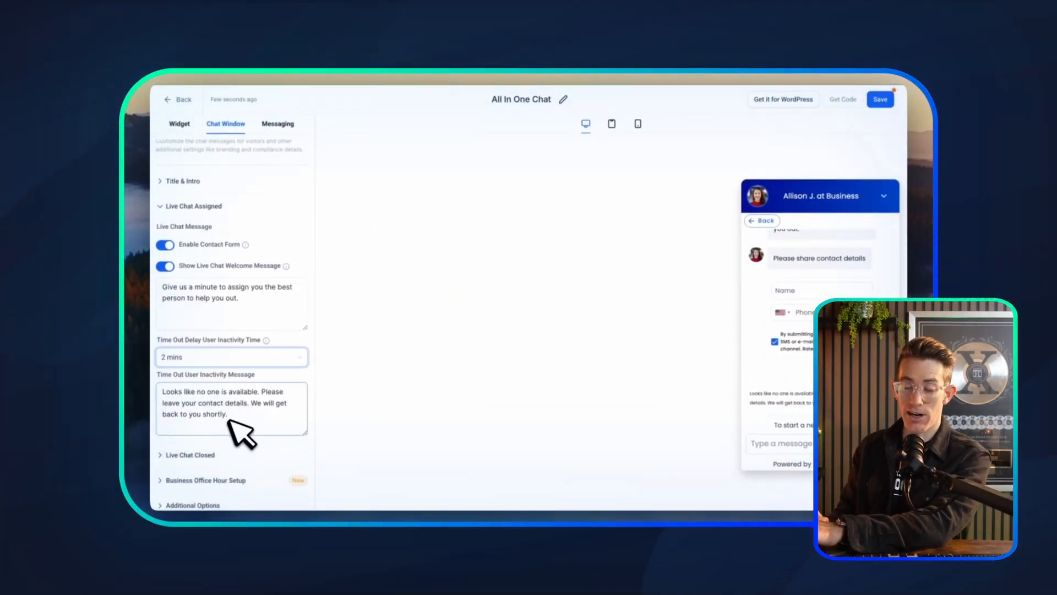
{"action": "left_click", "coordinate": [225, 414]}
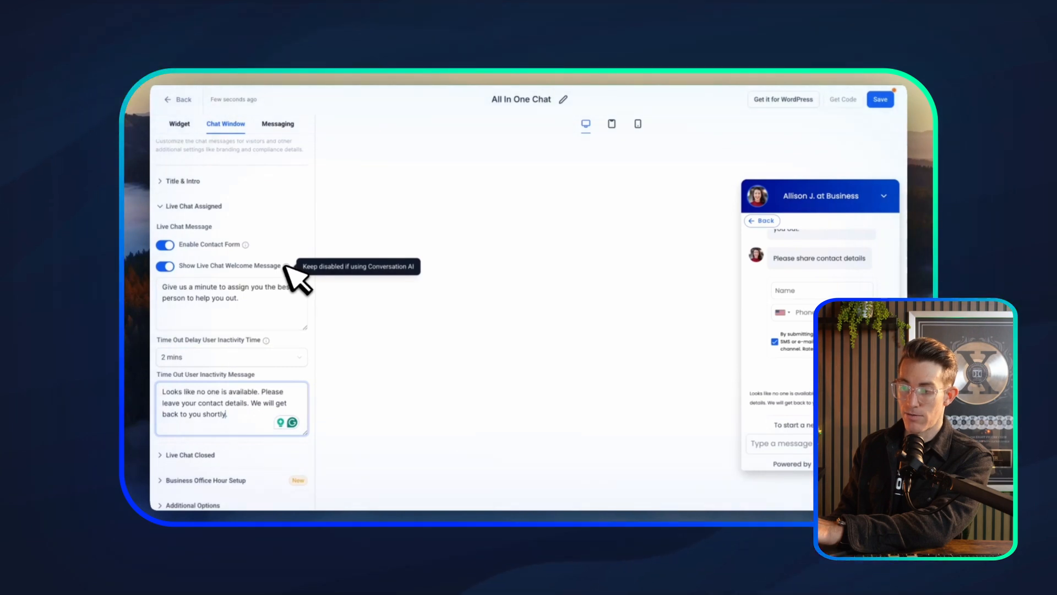
Step: Disable the live chat welcome message and set the Time Out Delay User Inactivity Time to 10 mins
{"action": "left_click", "coordinate": [164, 266]}
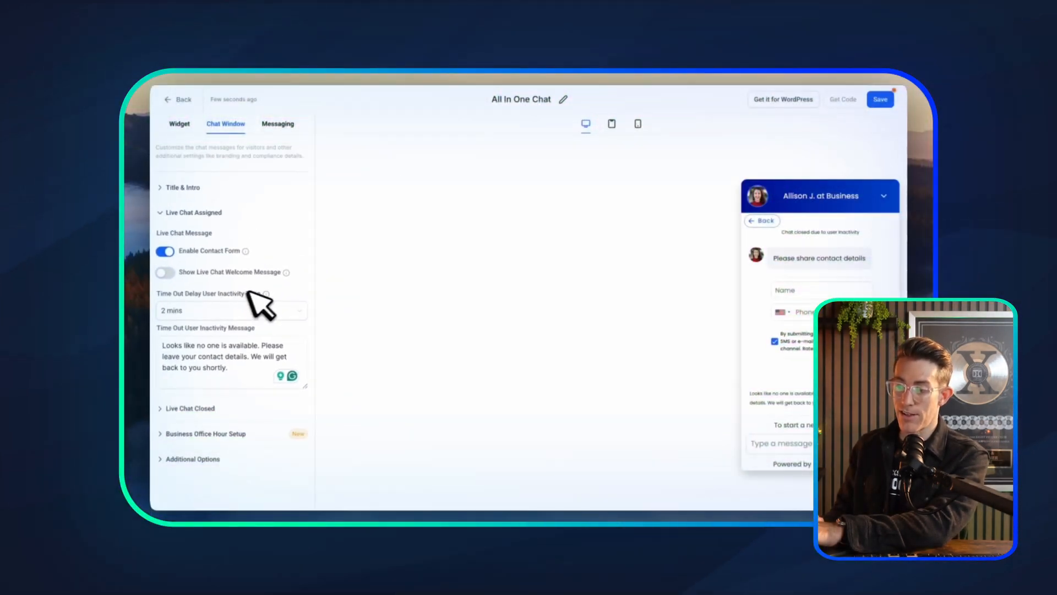
{"action": "left_click", "coordinate": [253, 308]}
{"action": "left_click", "coordinate": [193, 365]}
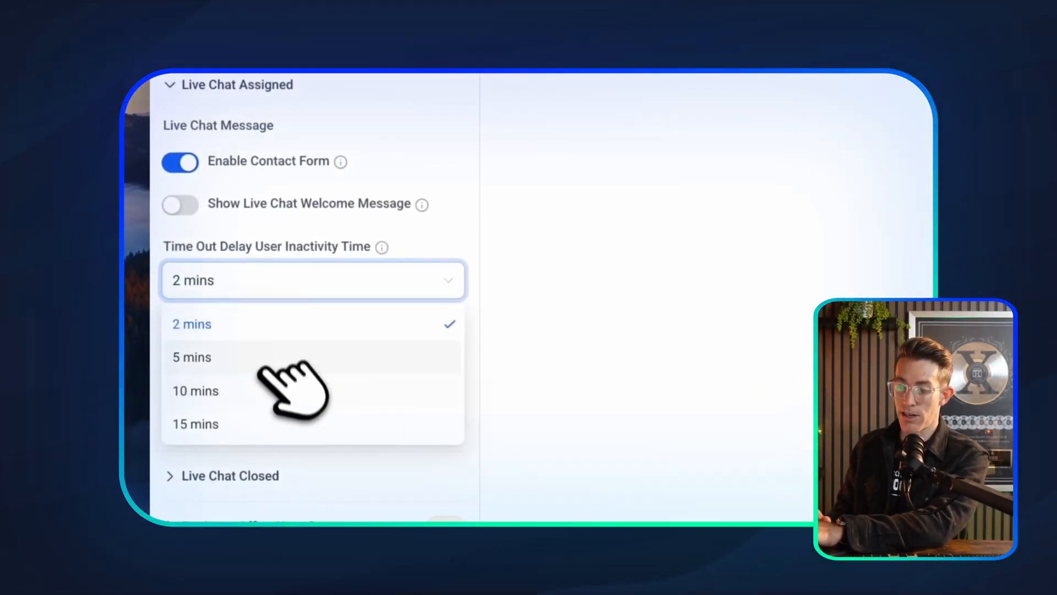
{"action": "left_click", "coordinate": [229, 389]}
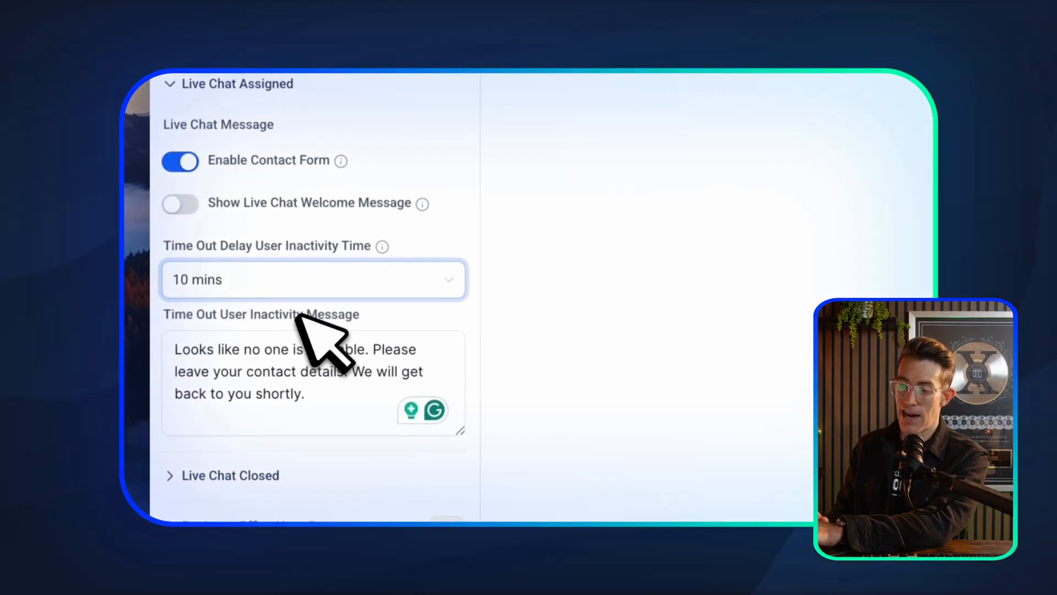
Step: Clear the Time Out User Inactivity Message and check the explanation of the contact form option
{"action": "left_click", "coordinate": [304, 385]}
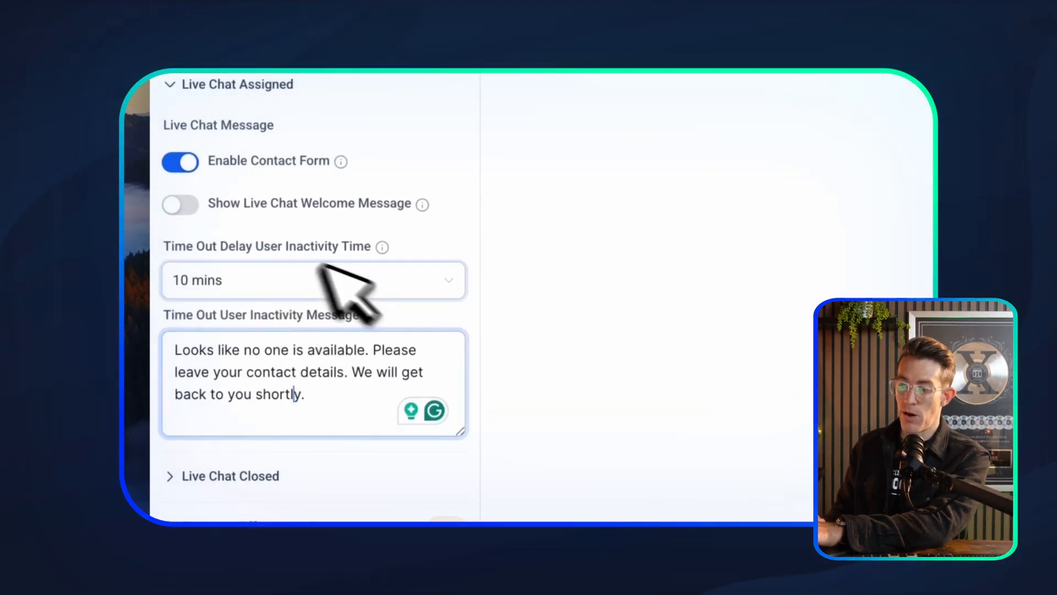
{"action": "mouse_move", "coordinate": [382, 246]}
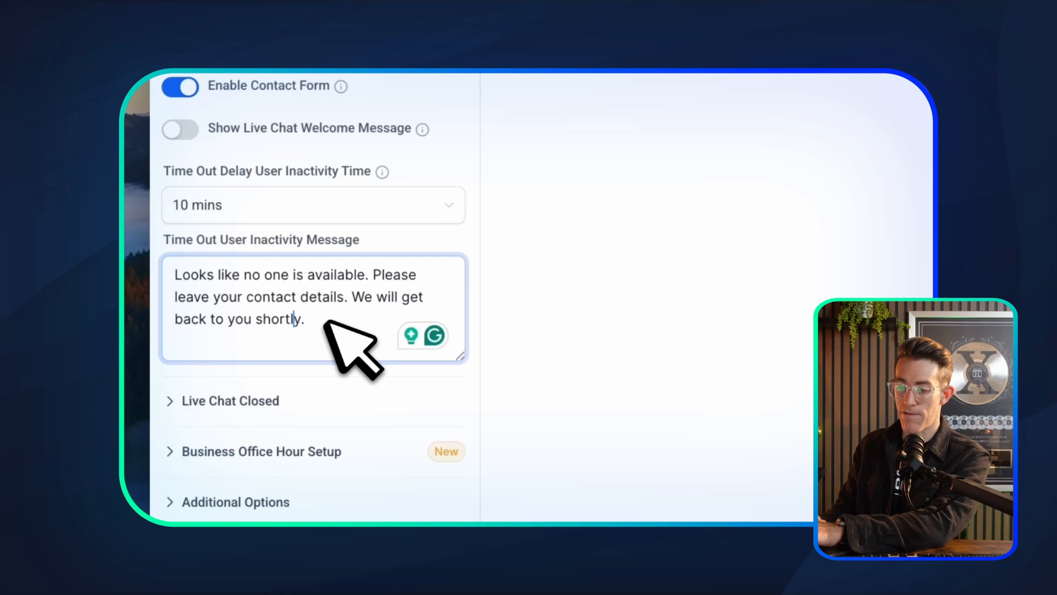
{"action": "left_click_drag", "start_coordinate": [313, 324], "coordinate": [193, 271]}
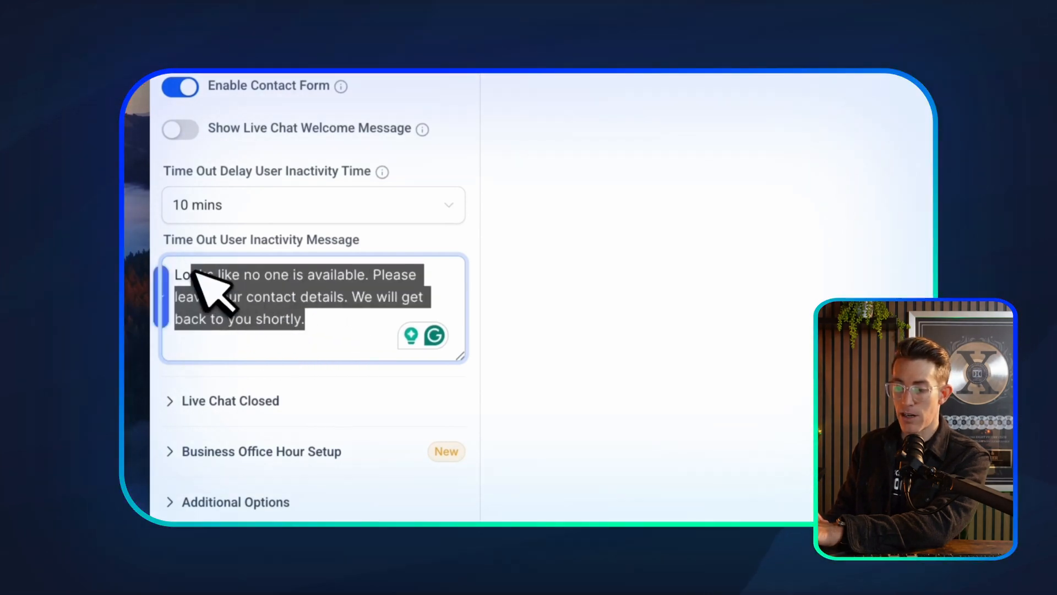
{"action": "left_click", "coordinate": [232, 276]}
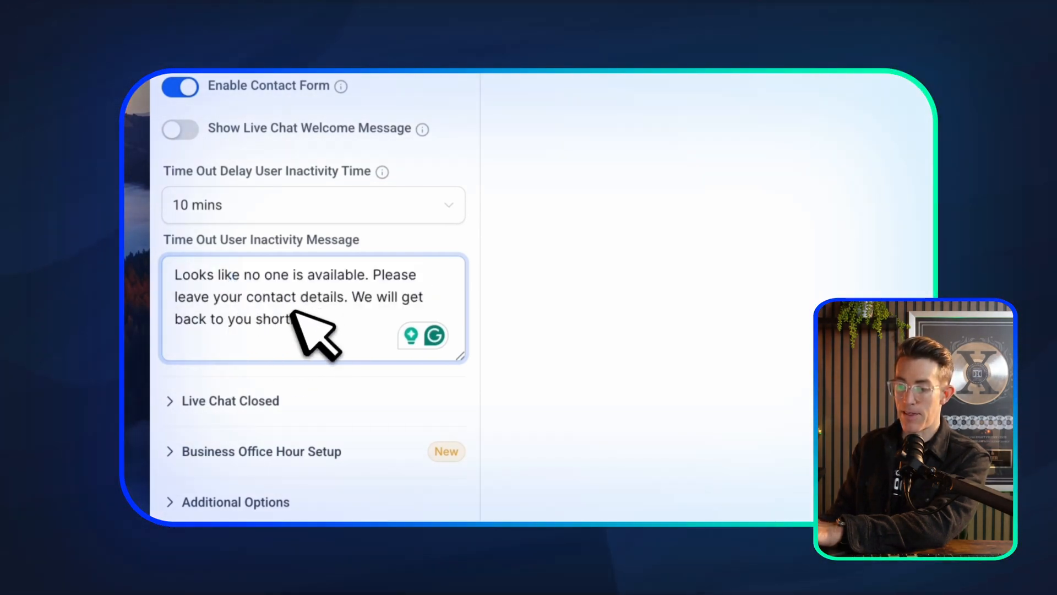
{"action": "left_click_drag", "start_coordinate": [312, 314], "coordinate": [183, 277]}
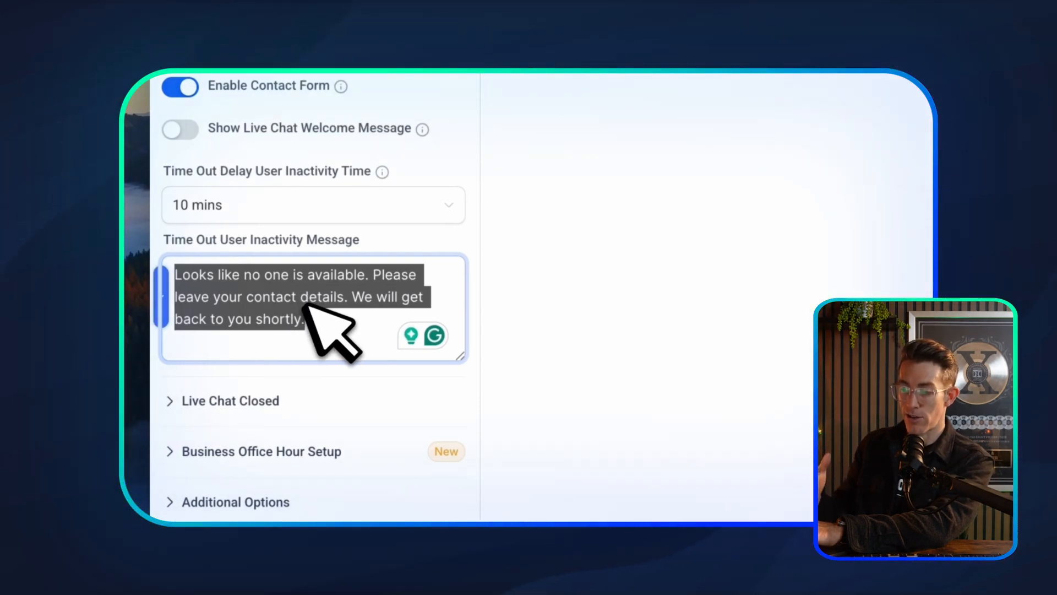
{"action": "key", "text": "BackSpace"}
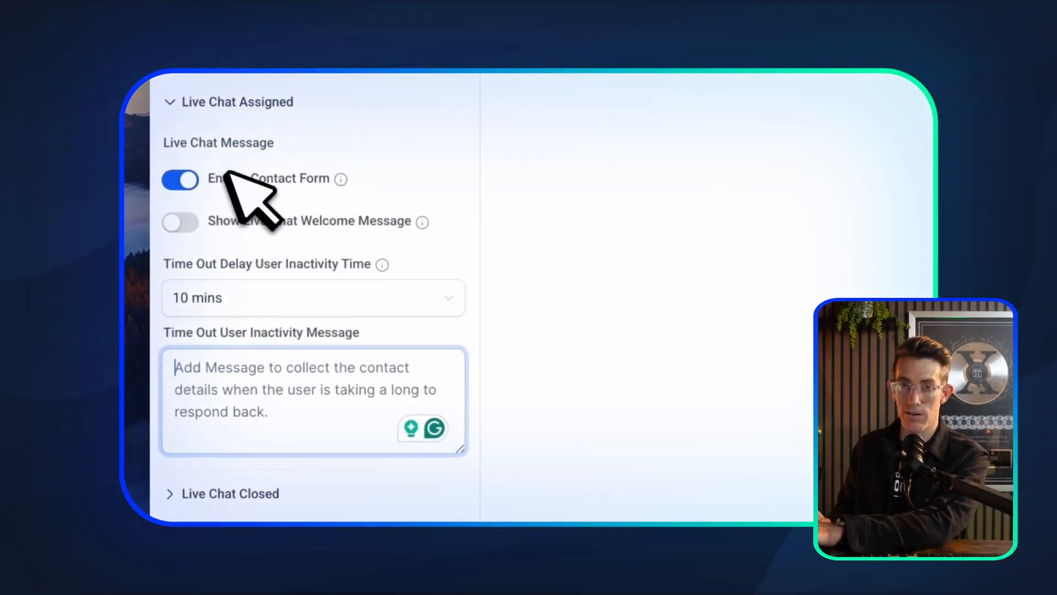
{"action": "mouse_move", "coordinate": [341, 179]}
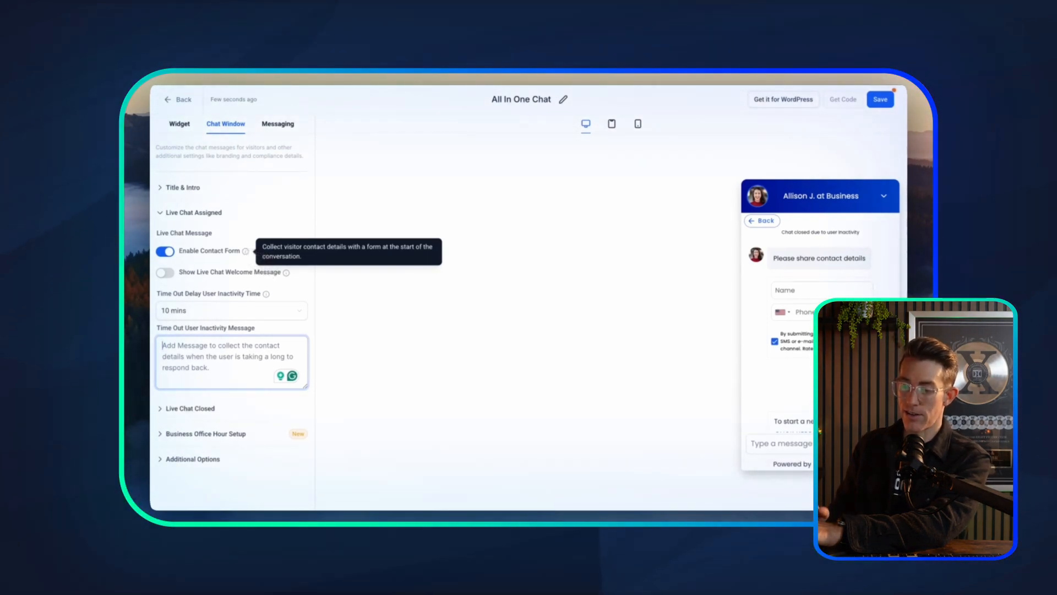
Step: Set the Chat Closed Contact Inactivity Time to 10 mins in the Live Chat Closed settings
{"action": "left_click", "coordinate": [207, 407]}
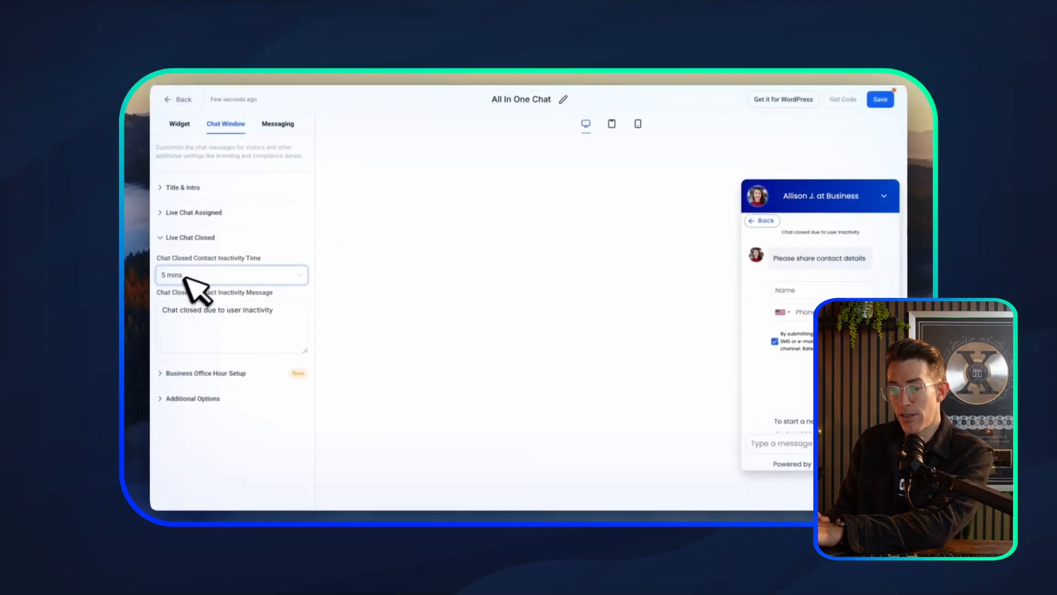
{"action": "left_click", "coordinate": [212, 275]}
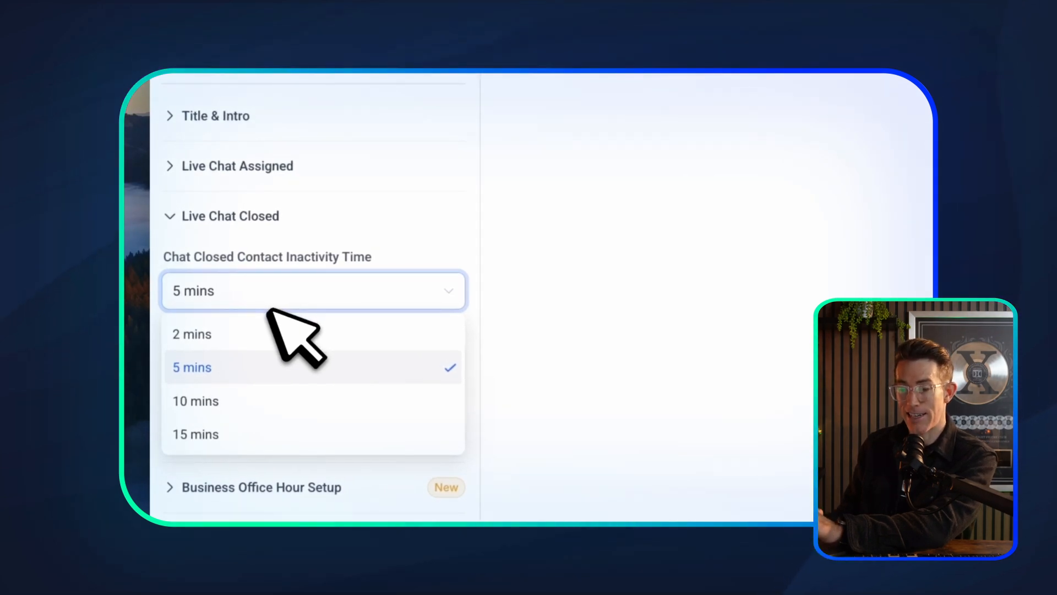
{"action": "left_click", "coordinate": [252, 402]}
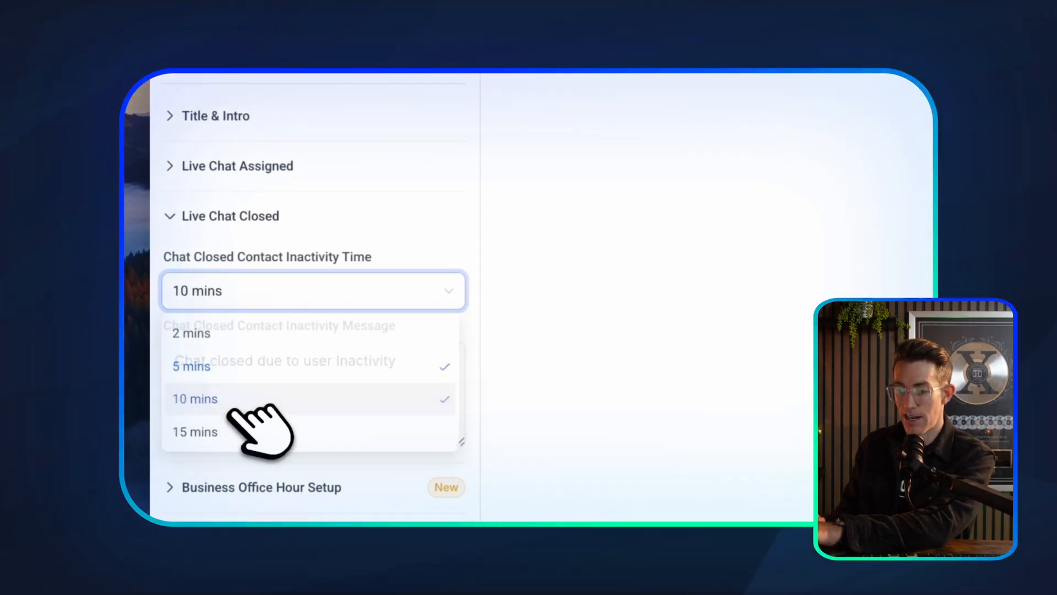
Step: Replace the Chat Closed Contact Inactivity Message with "It looks like you've left the chat so I'm closing this down"
{"action": "triple_click", "coordinate": [299, 361]}
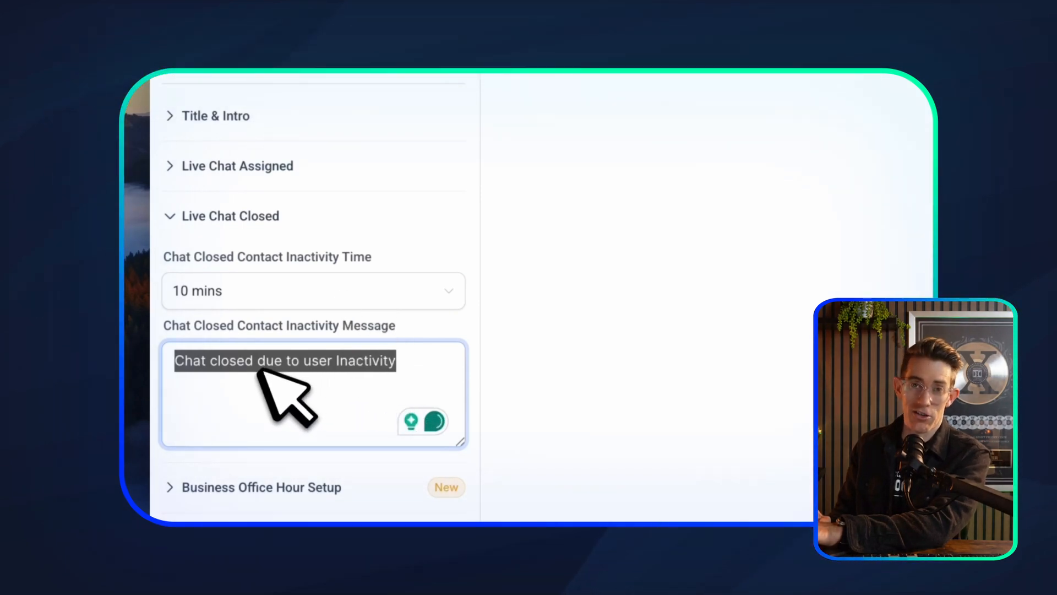
{"action": "key", "text": "BackSpace"}
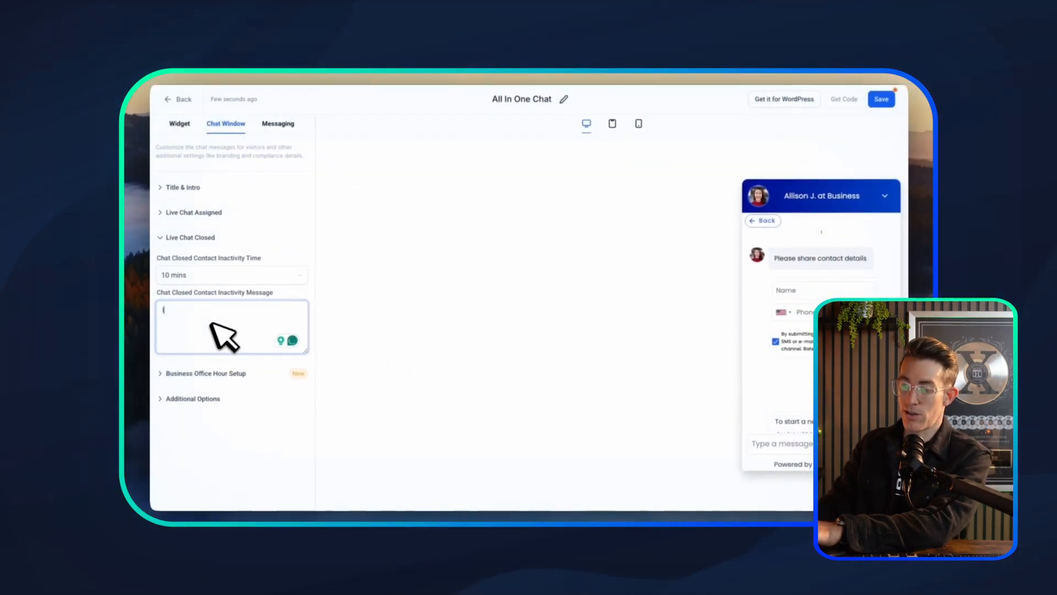
{"action": "type", "text": "It looks like you've"}
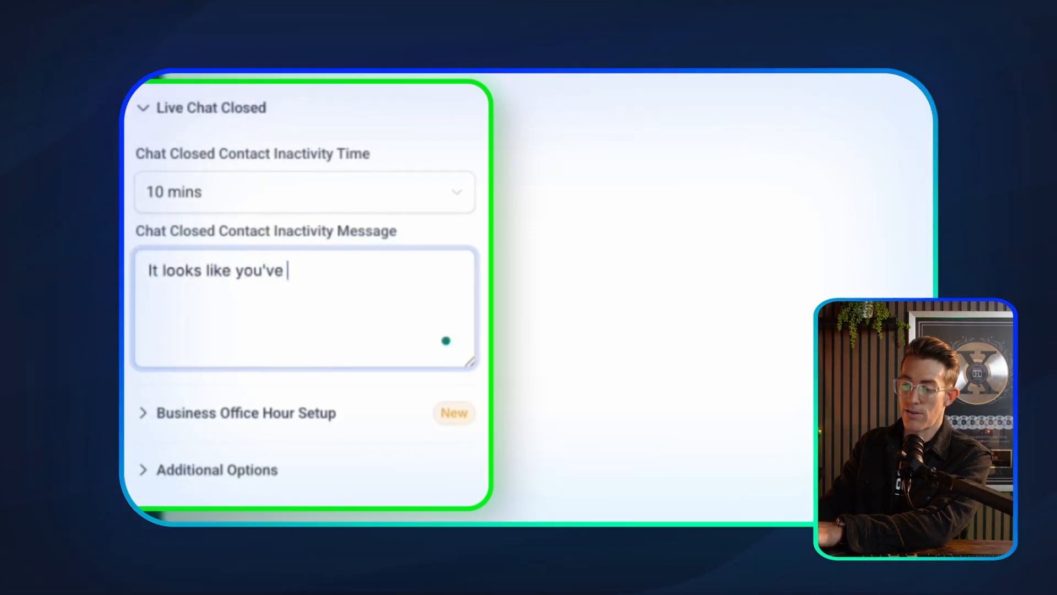
{"action": "type", "text": " left the chat so I'm closing this down"}
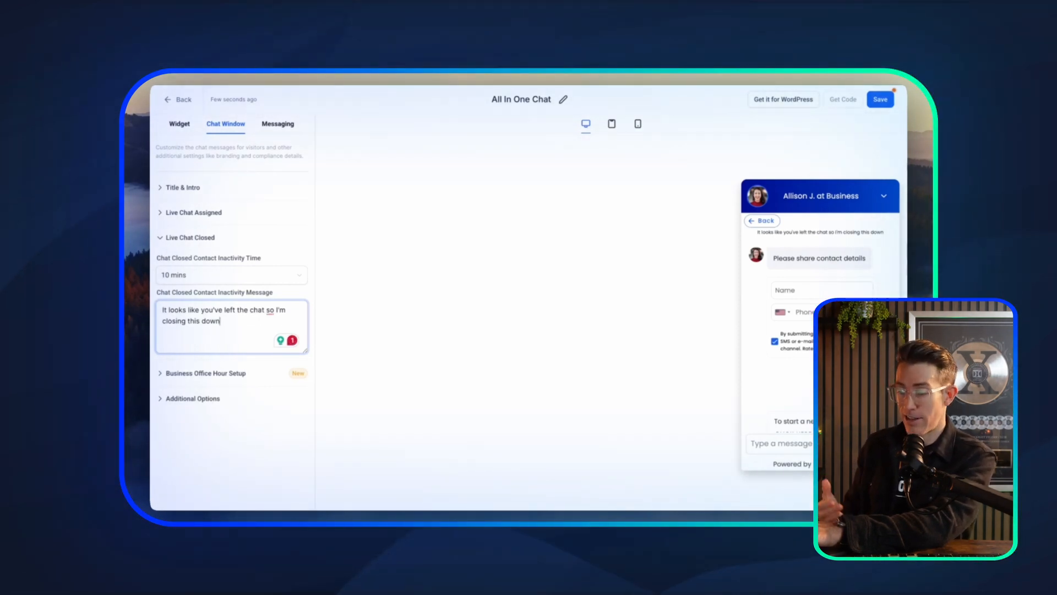
Step: Compare the time out delay options under Live Chat Assigned with the Live Chat Closed inactivity settings
{"action": "left_click", "coordinate": [190, 237]}
{"action": "left_click", "coordinate": [194, 212]}
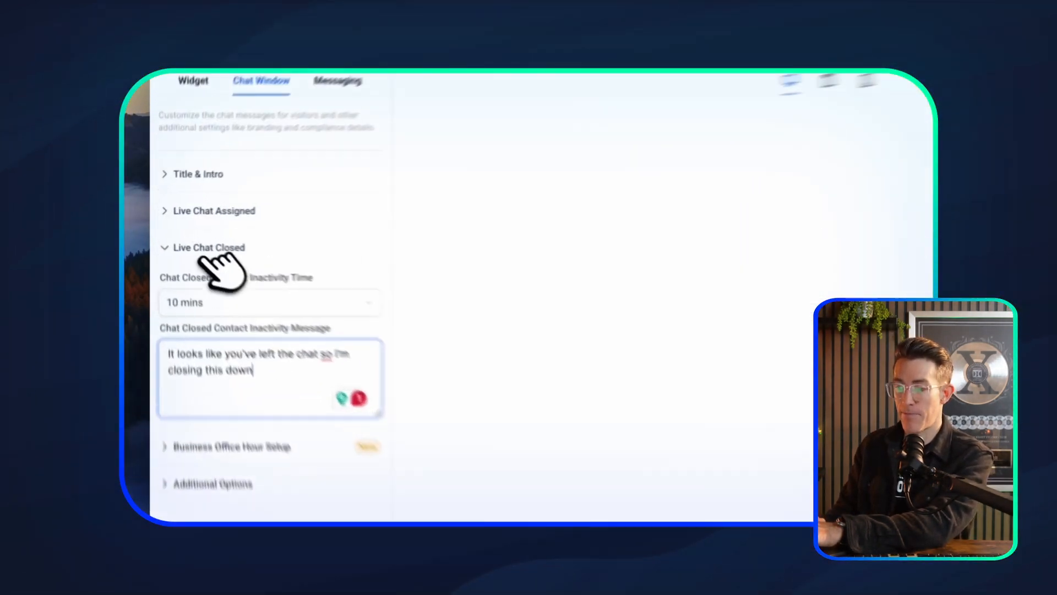
{"action": "scroll", "coordinate": [339, 379], "scroll_direction": "down", "scroll_amount": 1}
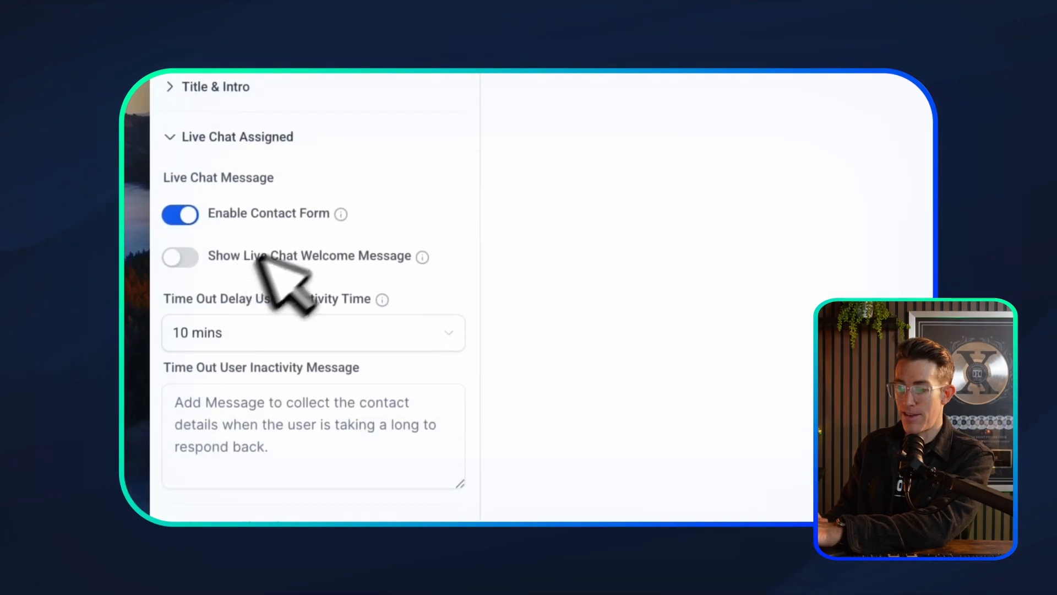
{"action": "left_click", "coordinate": [209, 336]}
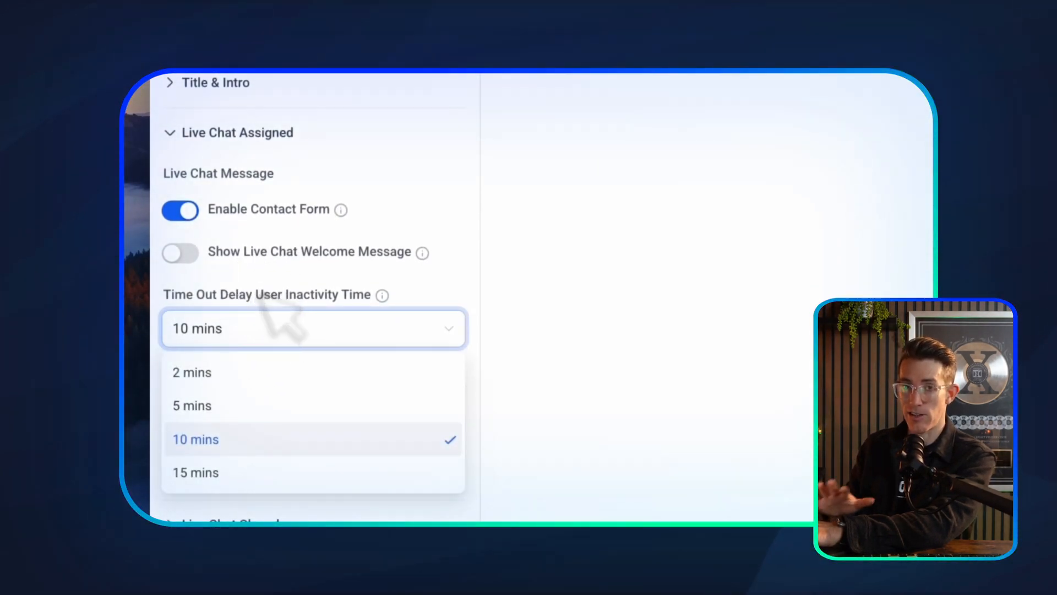
{"action": "left_click", "coordinate": [259, 293]}
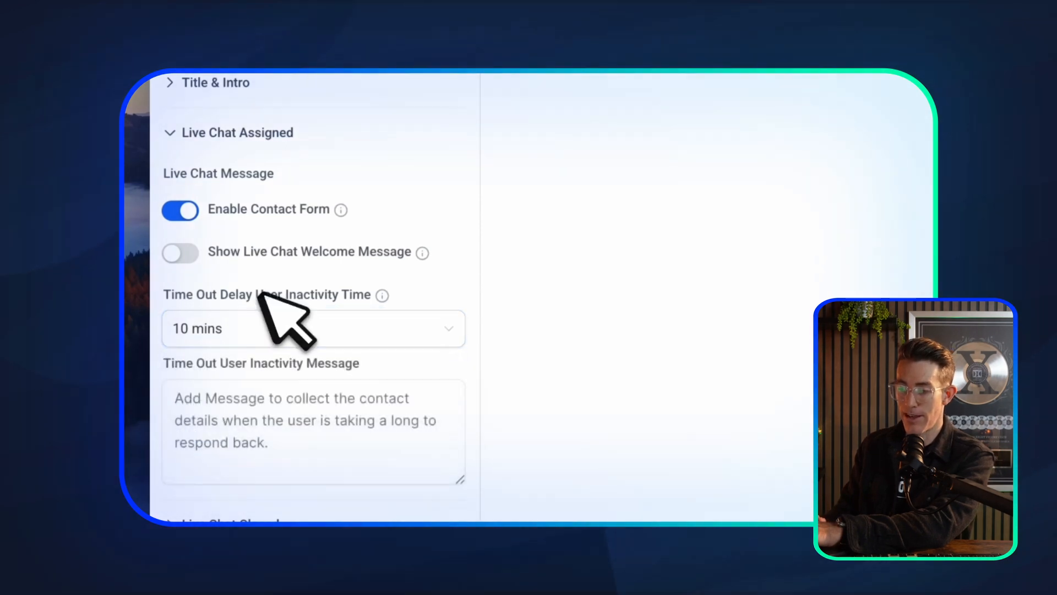
{"action": "scroll", "coordinate": [329, 420], "scroll_direction": "down", "scroll_amount": 2}
{"action": "left_click", "coordinate": [276, 448]}
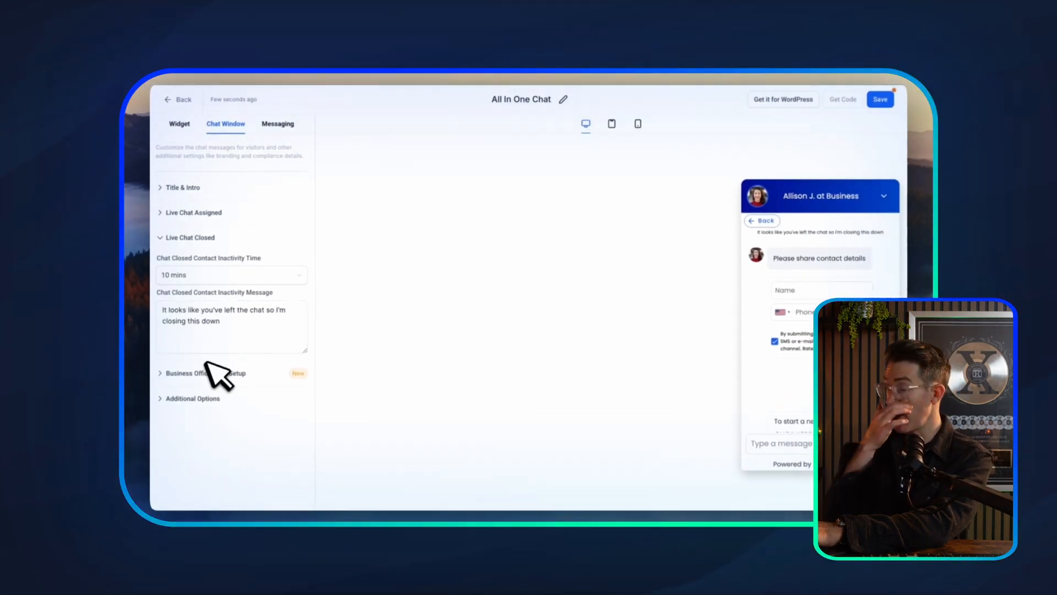
Step: Enable business office hours for the chat and review the offline welcome message and weekday available hours
{"action": "left_click", "coordinate": [212, 373]}
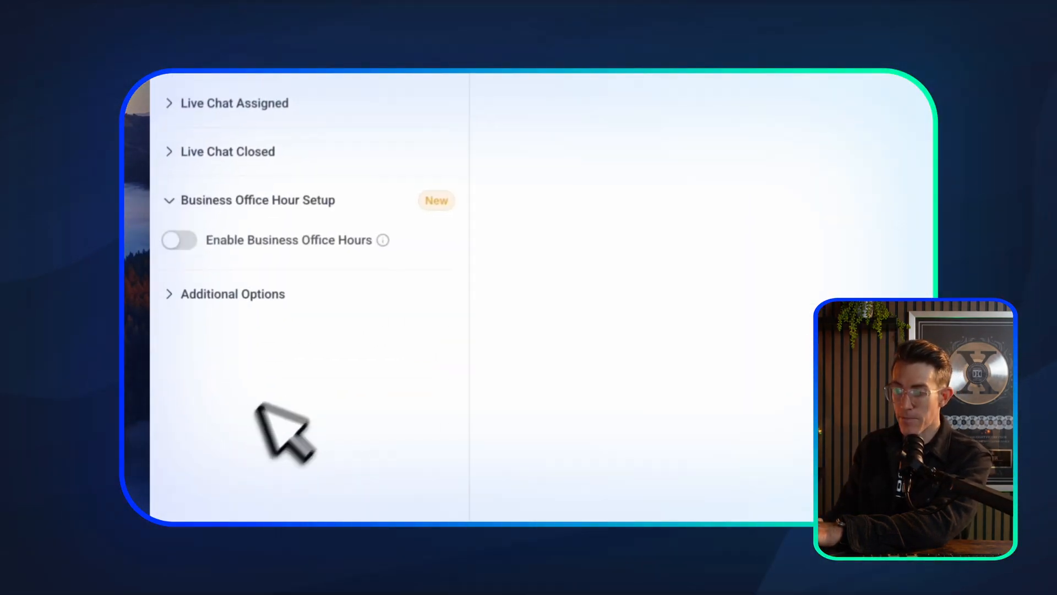
{"action": "left_click", "coordinate": [182, 300]}
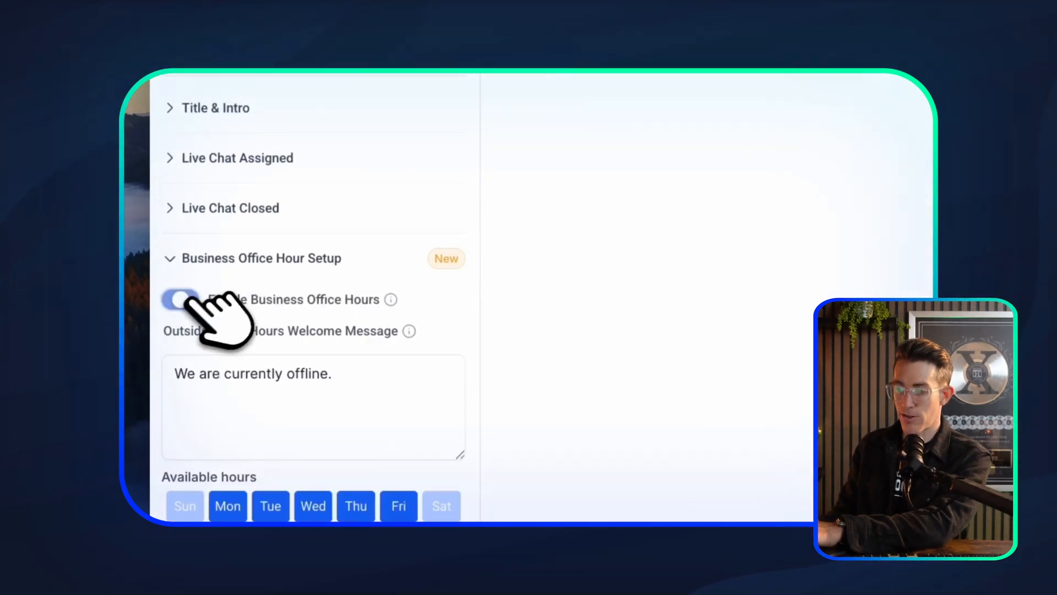
{"action": "scroll", "coordinate": [308, 408], "scroll_direction": "down", "scroll_amount": 3}
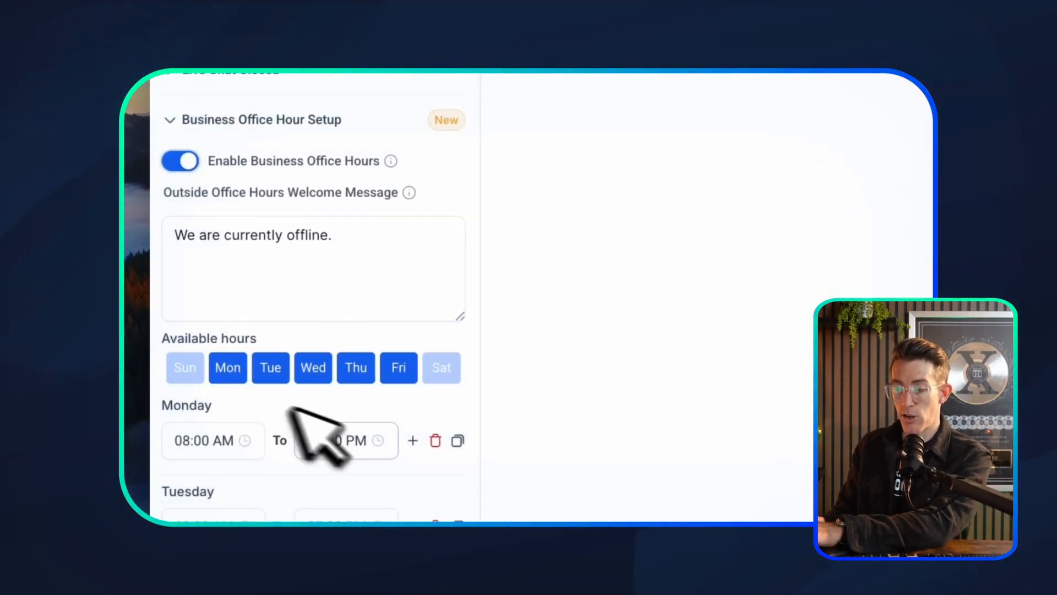
{"action": "scroll", "coordinate": [241, 418], "scroll_direction": "down", "scroll_amount": 2}
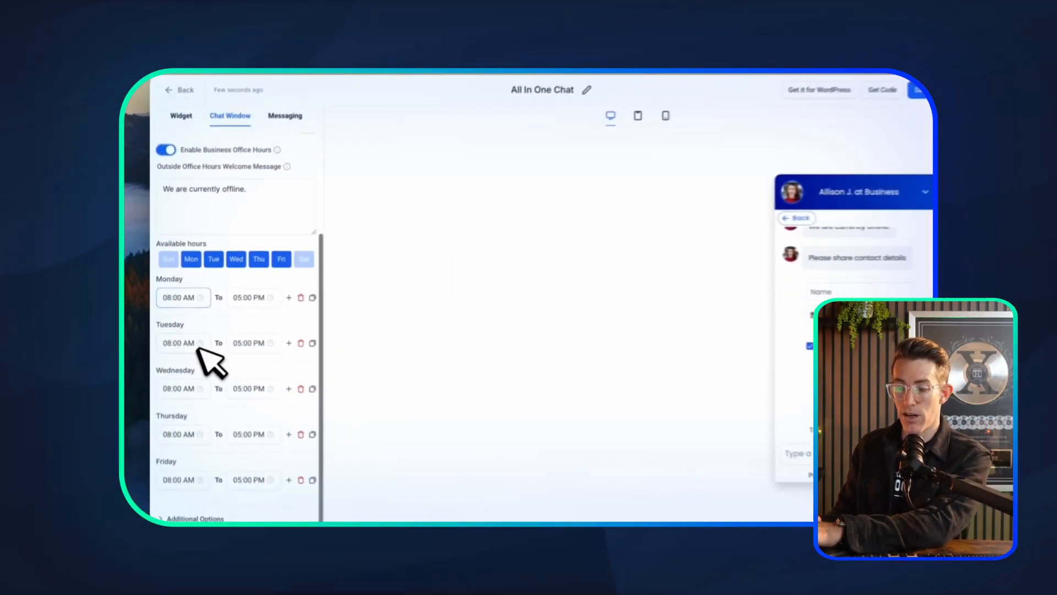
Step: Check what the Outside Office Hours Welcome Message does, and disable business office hours for the chat
{"action": "scroll", "coordinate": [229, 385], "scroll_direction": "up", "scroll_amount": 4}
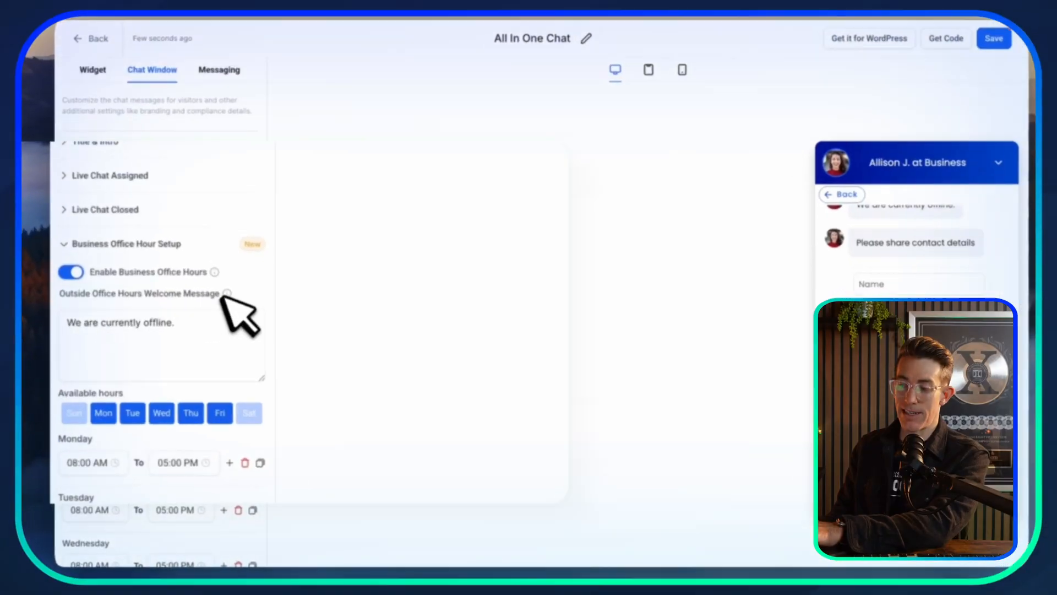
{"action": "mouse_move", "coordinate": [223, 296]}
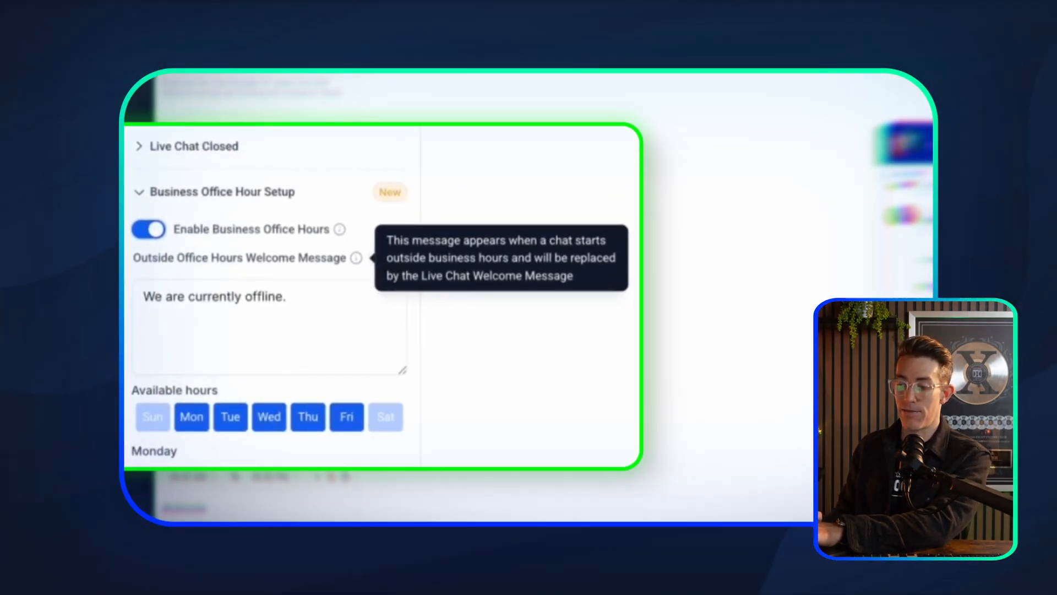
{"action": "scroll", "coordinate": [269, 354], "scroll_direction": "down", "scroll_amount": 3}
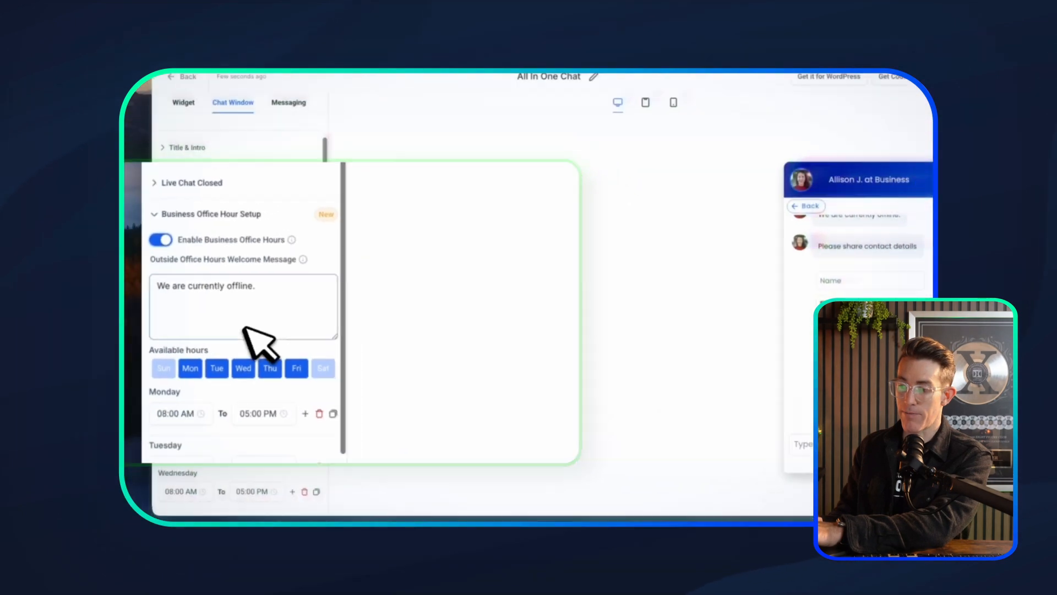
{"action": "left_click", "coordinate": [148, 229]}
{"action": "scroll", "coordinate": [331, 413], "scroll_direction": "down", "scroll_amount": 2}
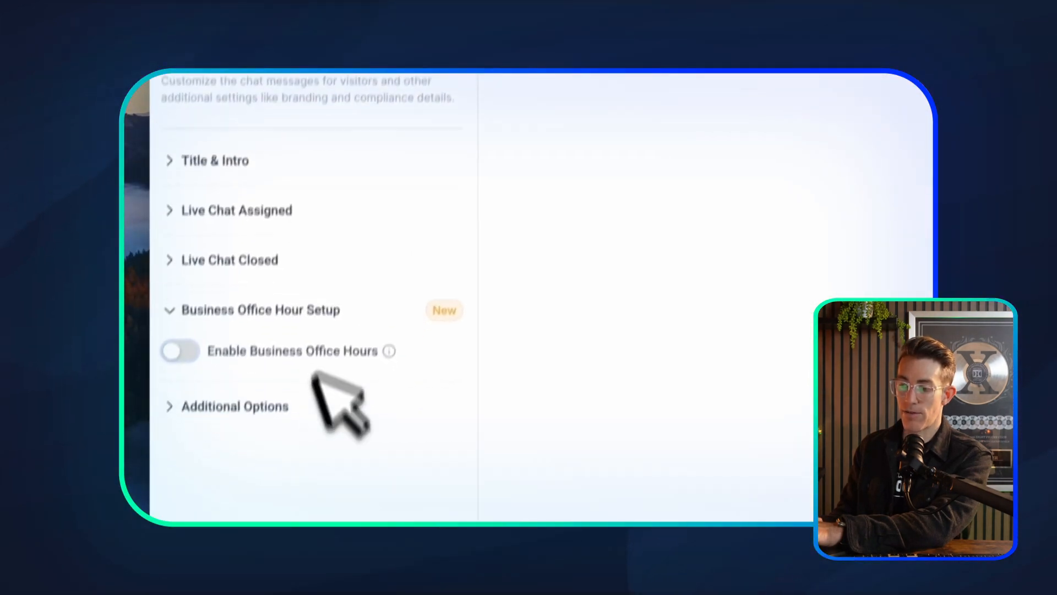
Step: Open the chat window's Additional Options and switch agency branding off and back on
{"action": "left_click", "coordinate": [278, 371]}
{"action": "scroll", "coordinate": [286, 385], "scroll_direction": "down", "scroll_amount": 5}
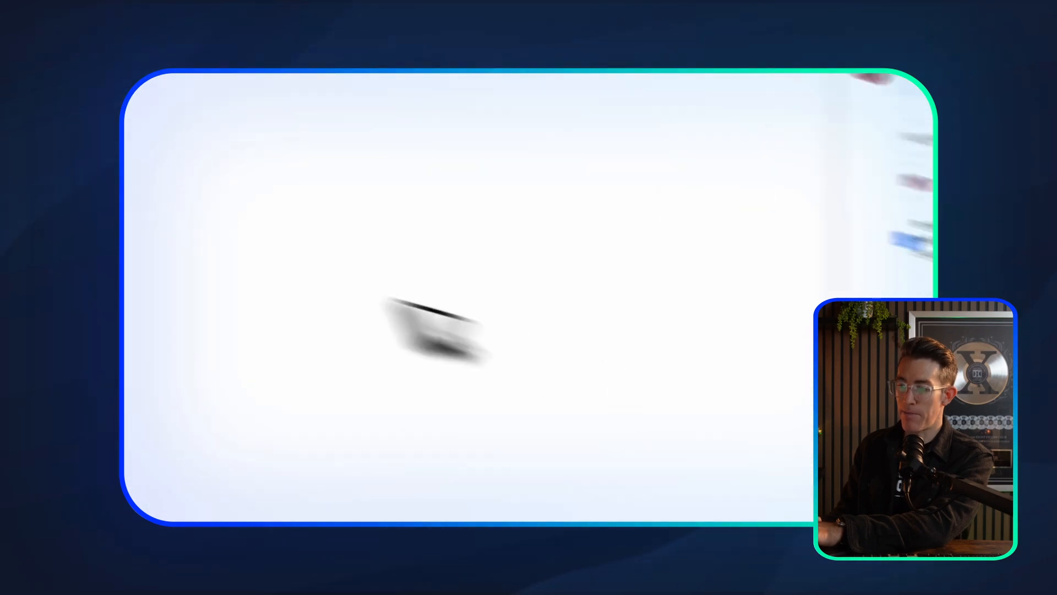
{"action": "left_click", "coordinate": [129, 117]}
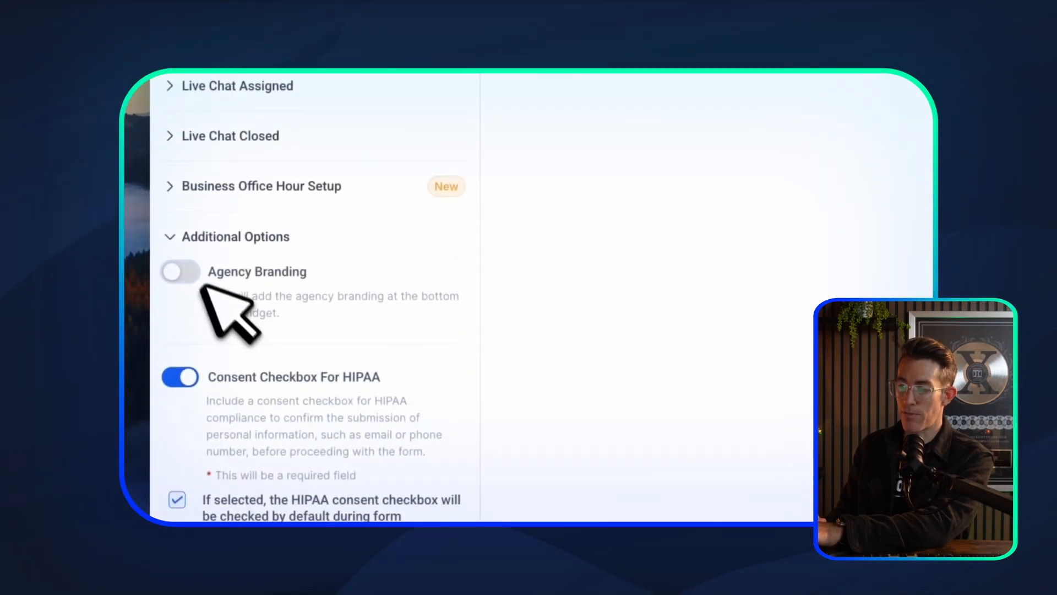
{"action": "left_click", "coordinate": [176, 345]}
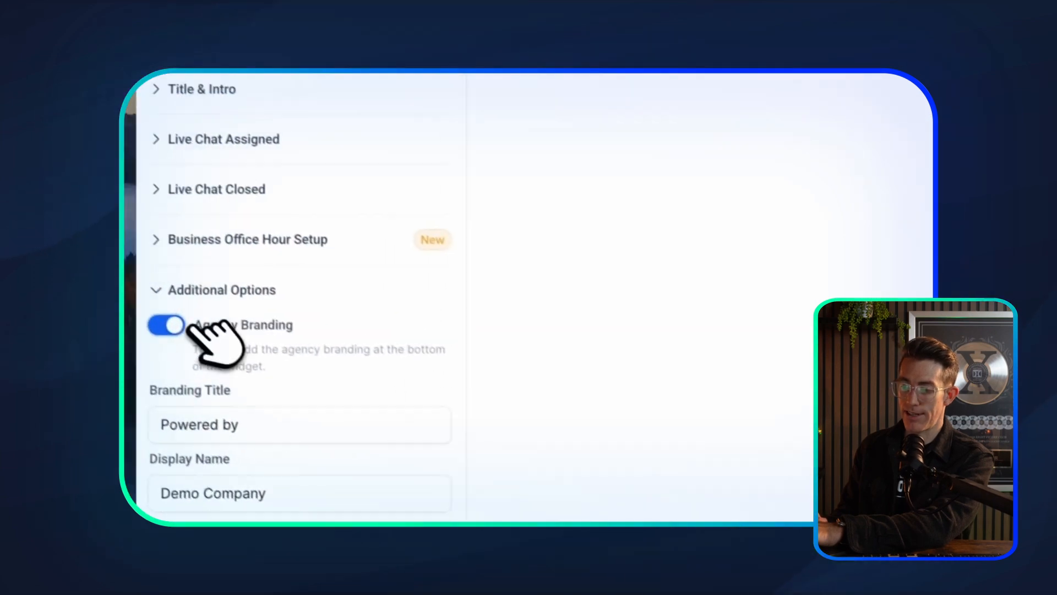
{"action": "left_click", "coordinate": [182, 329]}
{"action": "scroll", "coordinate": [290, 356], "scroll_direction": "down", "scroll_amount": 3}
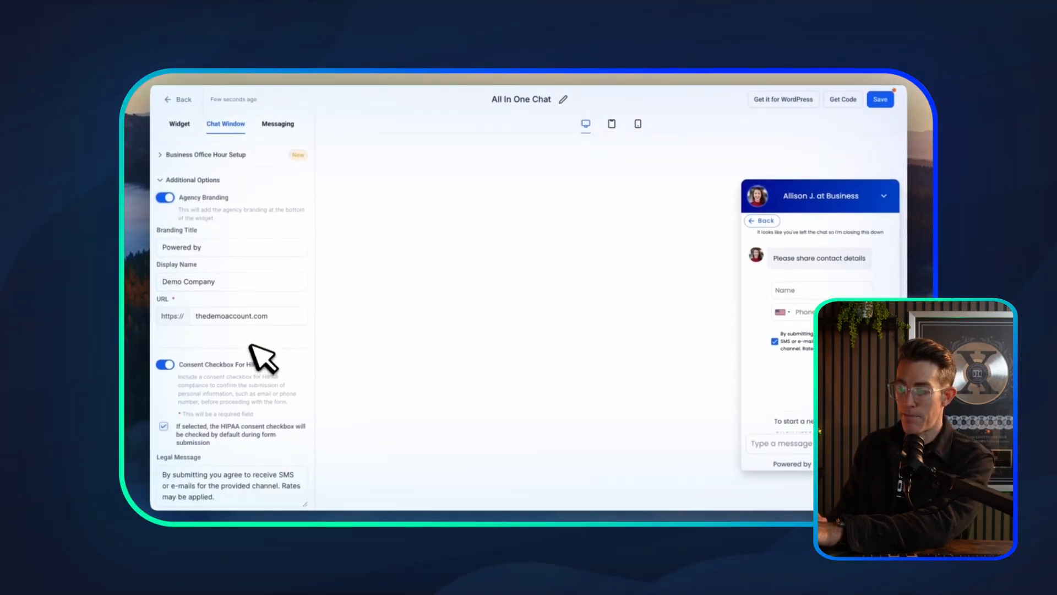
Step: Switch the HIPAA consent checkbox off and back on to compare its effect on the form
{"action": "left_click", "coordinate": [165, 364]}
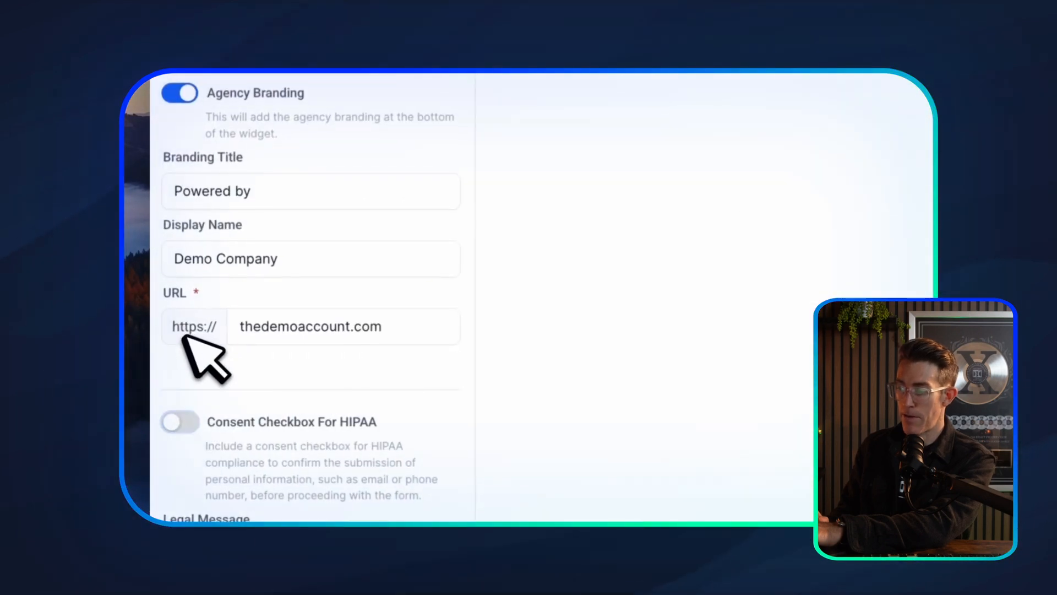
{"action": "left_click", "coordinate": [187, 370]}
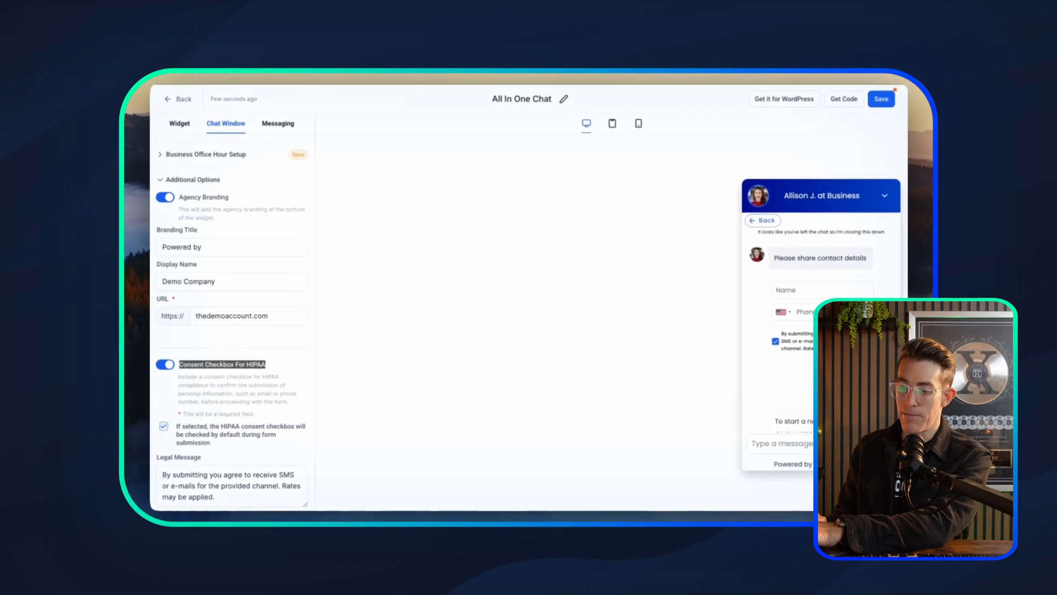
{"action": "left_click", "coordinate": [166, 364]}
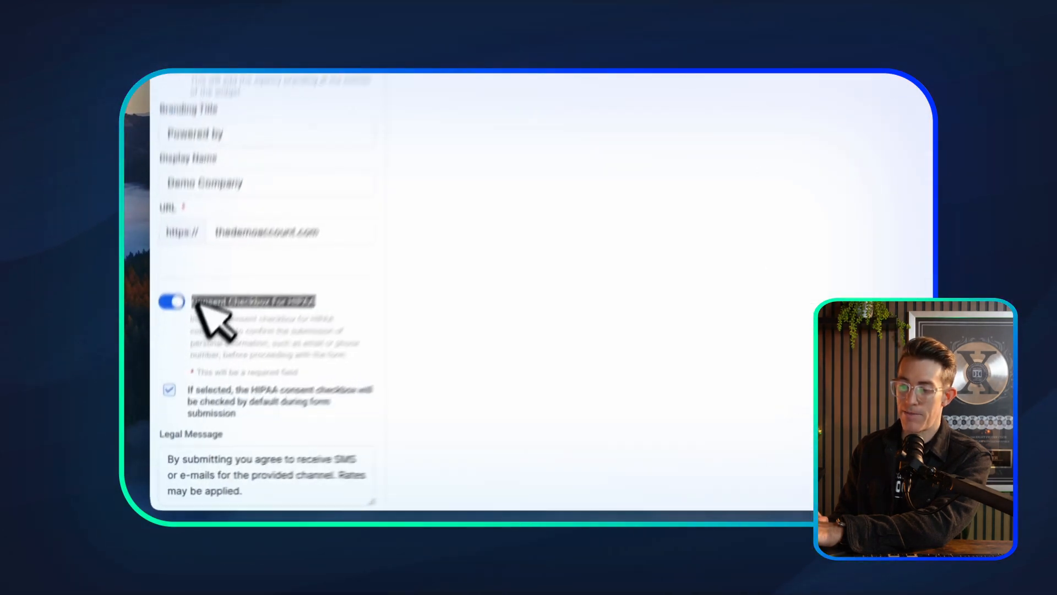
{"action": "left_click", "coordinate": [180, 304]}
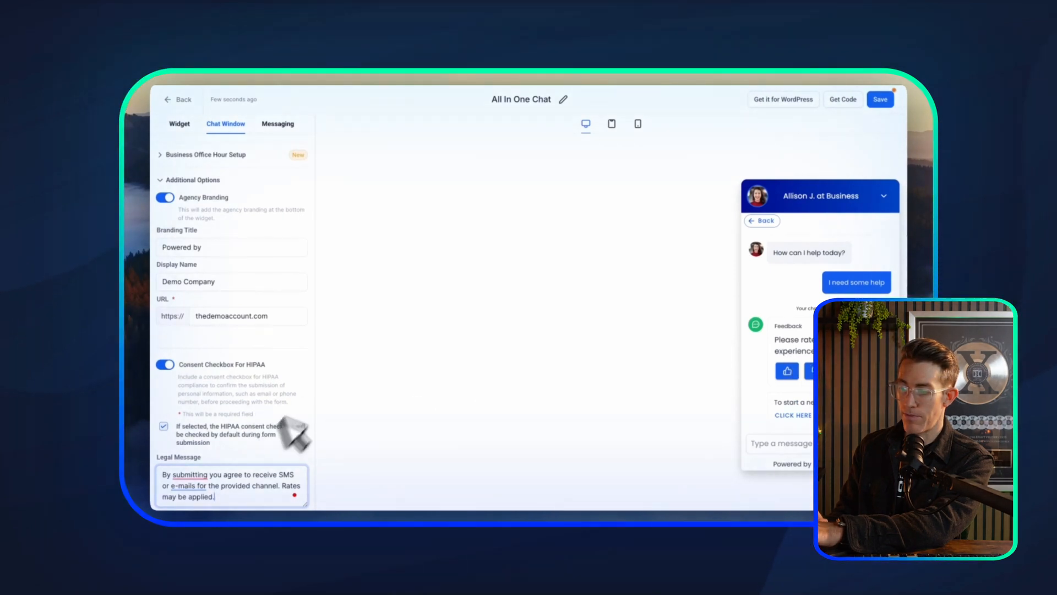
Step: Preview the SMS/Email contact form to check how the consent checkbox and legal message appear
{"action": "left_click", "coordinate": [768, 220]}
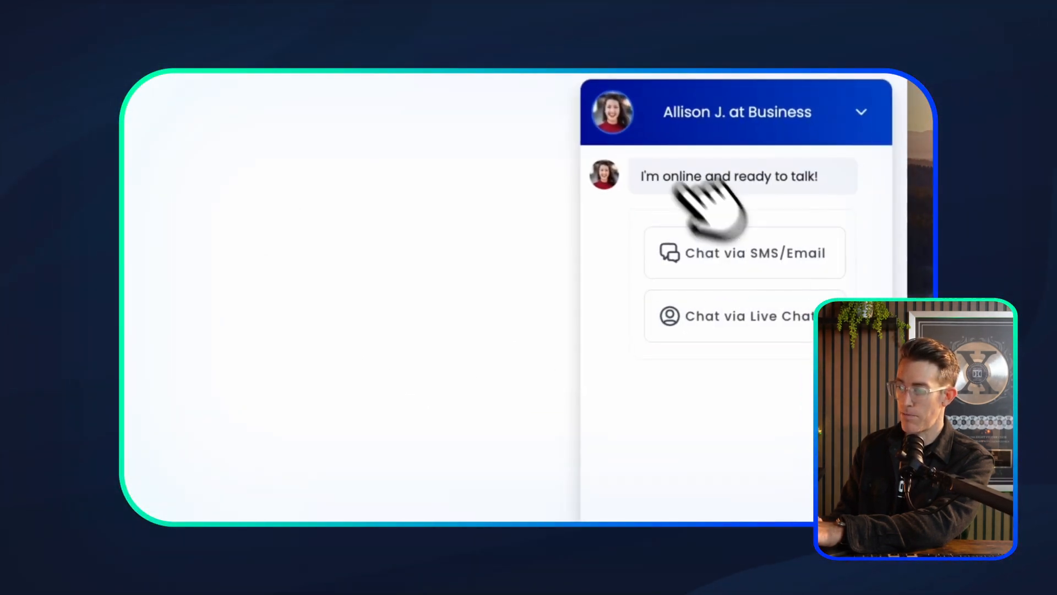
{"action": "left_click", "coordinate": [826, 269]}
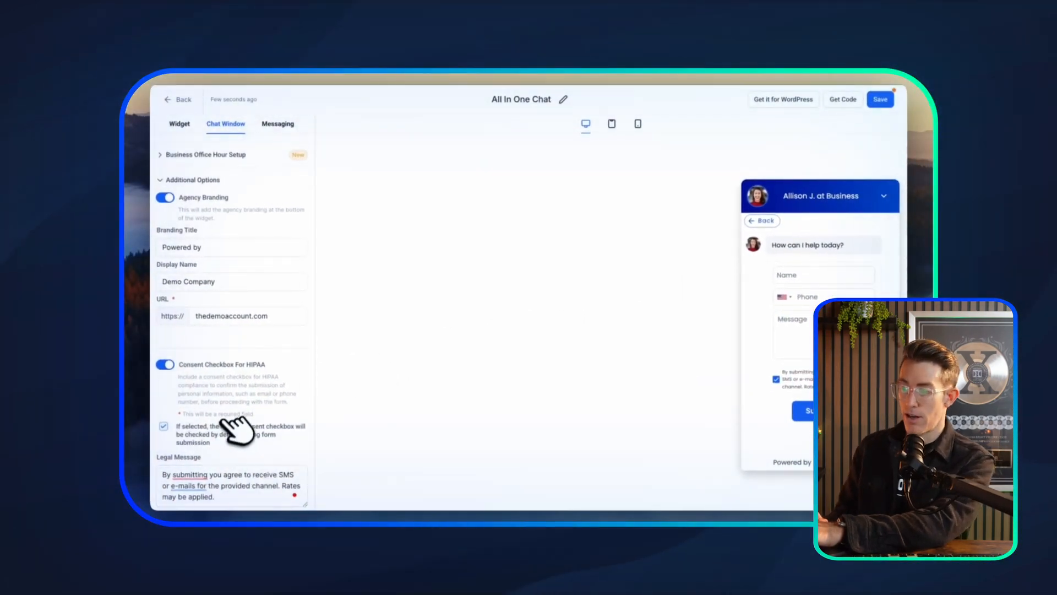
{"action": "scroll", "coordinate": [226, 424], "scroll_direction": "up", "scroll_amount": 3}
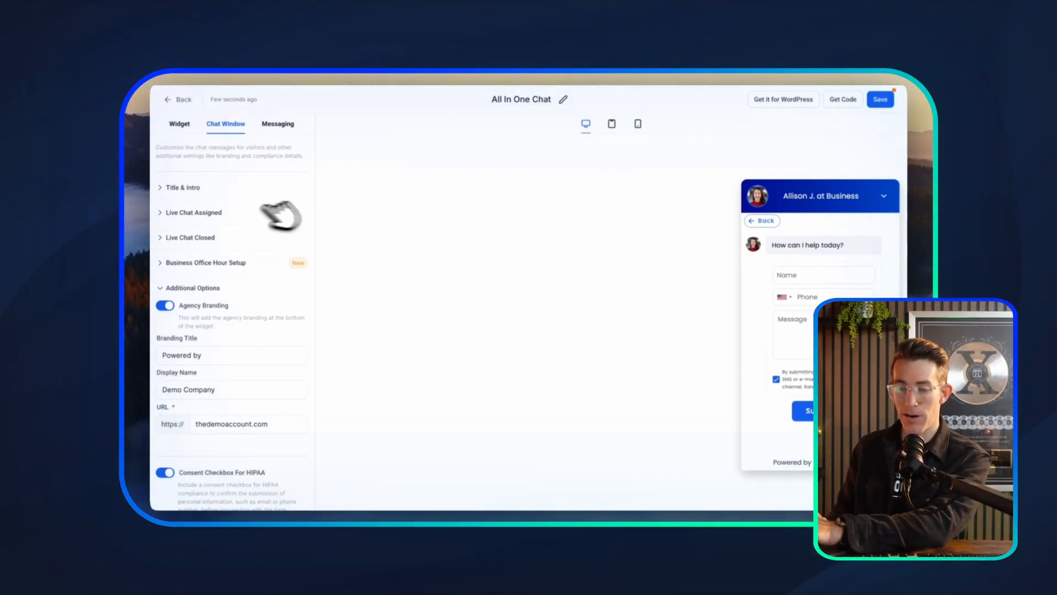
Step: Open the Live Chat Acknowledgement messaging settings and set the acknowledgement icon to the smiley chat bubble
{"action": "left_click", "coordinate": [278, 123]}
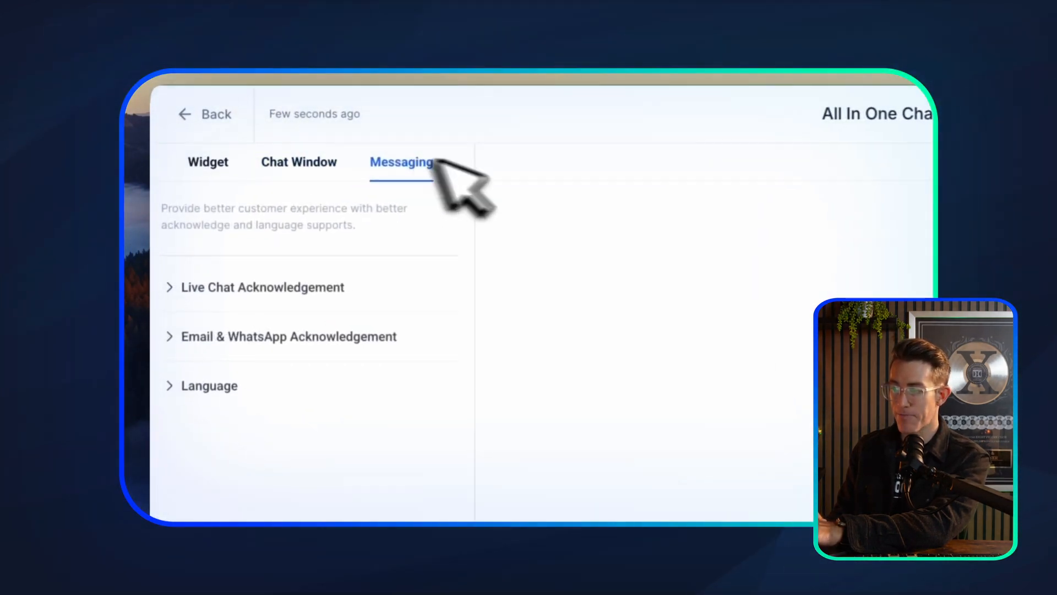
{"action": "left_click", "coordinate": [308, 213]}
{"action": "scroll", "coordinate": [341, 331], "scroll_direction": "down", "scroll_amount": 1}
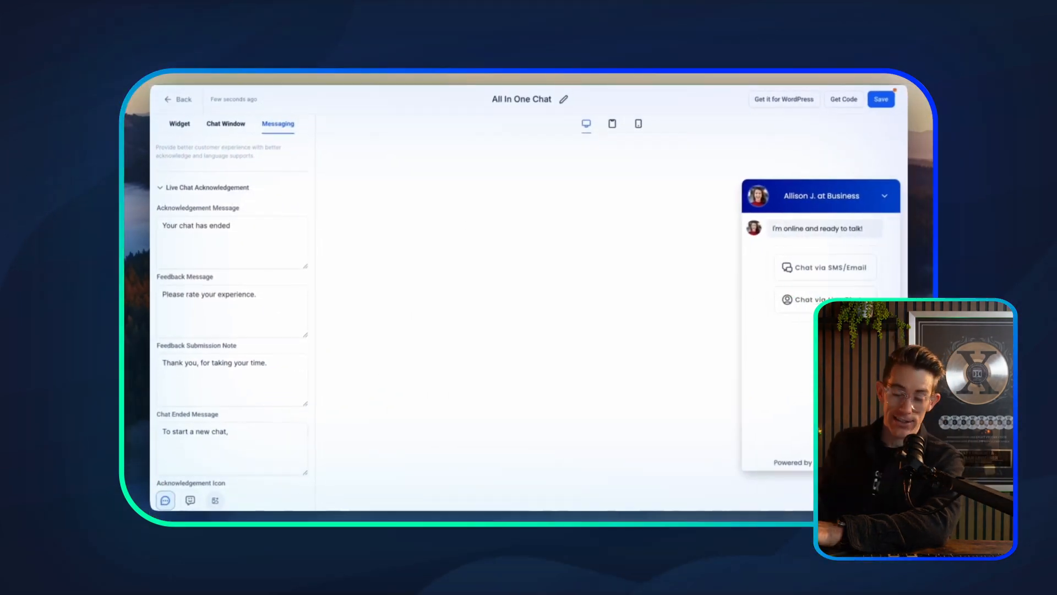
{"action": "scroll", "coordinate": [234, 197], "scroll_direction": "down", "scroll_amount": 3}
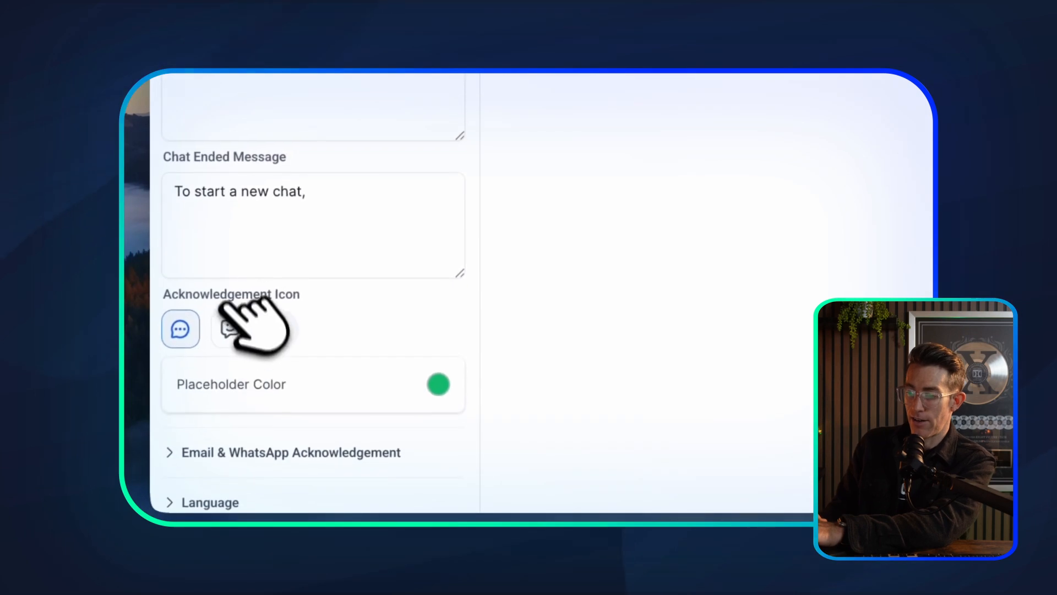
{"action": "left_click", "coordinate": [230, 328]}
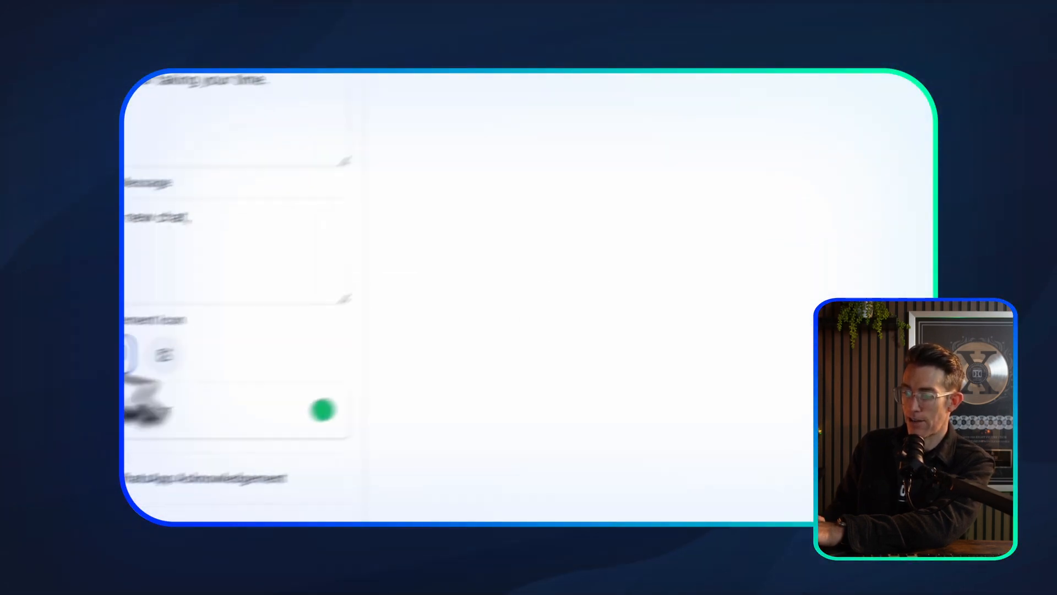
{"action": "left_click", "coordinate": [177, 330]}
{"action": "left_click", "coordinate": [230, 329]}
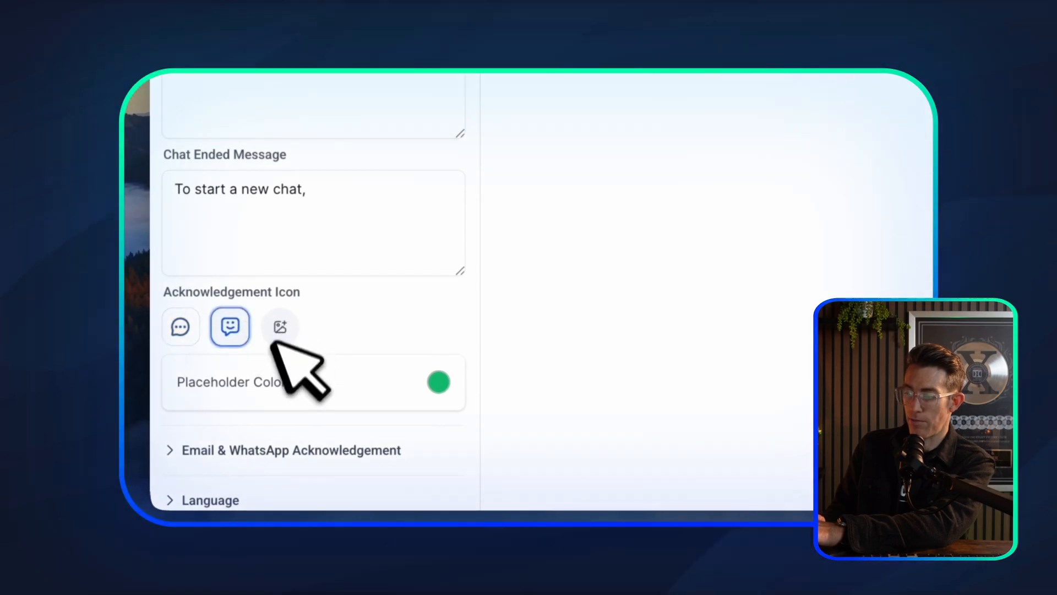
Step: Change the placeholder color of the live chat acknowledgement icon to red
{"action": "left_click", "coordinate": [439, 381]}
{"action": "left_click_drag", "start_coordinate": [466, 273], "coordinate": [357, 257]}
{"action": "left_click", "coordinate": [467, 356]}
{"action": "mouse_move", "coordinate": [479, 333]}
{"action": "left_mouse_down"}
{"action": "mouse_move", "coordinate": [545, 245]}
{"action": "mouse_move", "coordinate": [536, 285]}
{"action": "mouse_move", "coordinate": [530, 199]}
{"action": "mouse_move", "coordinate": [552, 180]}
{"action": "left_mouse_up"}
{"action": "left_click", "coordinate": [527, 361]}
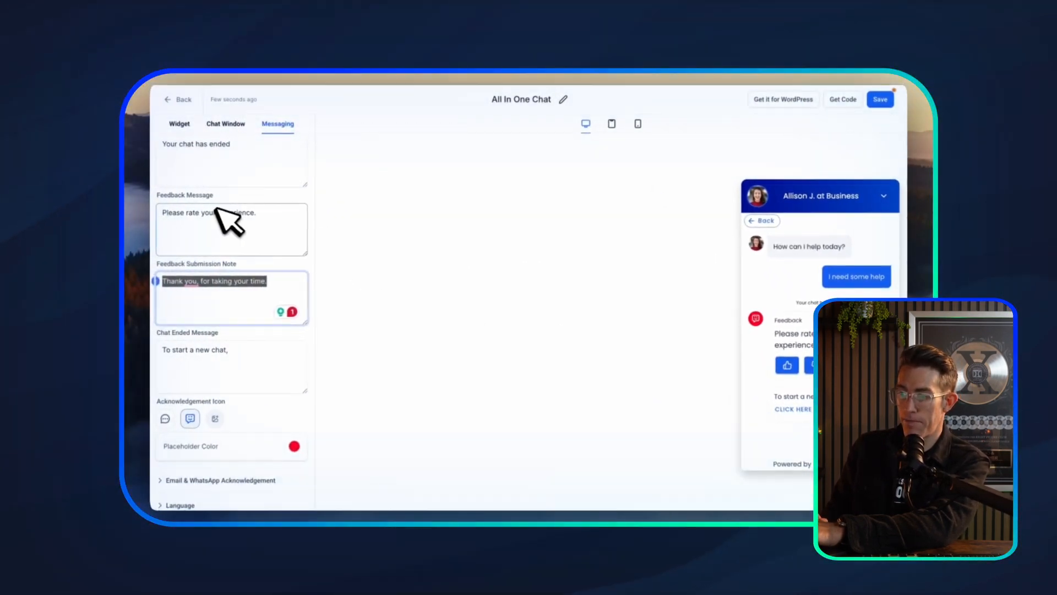
Step: Compare the acknowledgement, feedback and chat ended messages with the live chat preview, submitting a sample rating
{"action": "scroll", "coordinate": [225, 232], "scroll_direction": "up", "scroll_amount": 3}
{"action": "triple_click", "coordinate": [186, 226]}
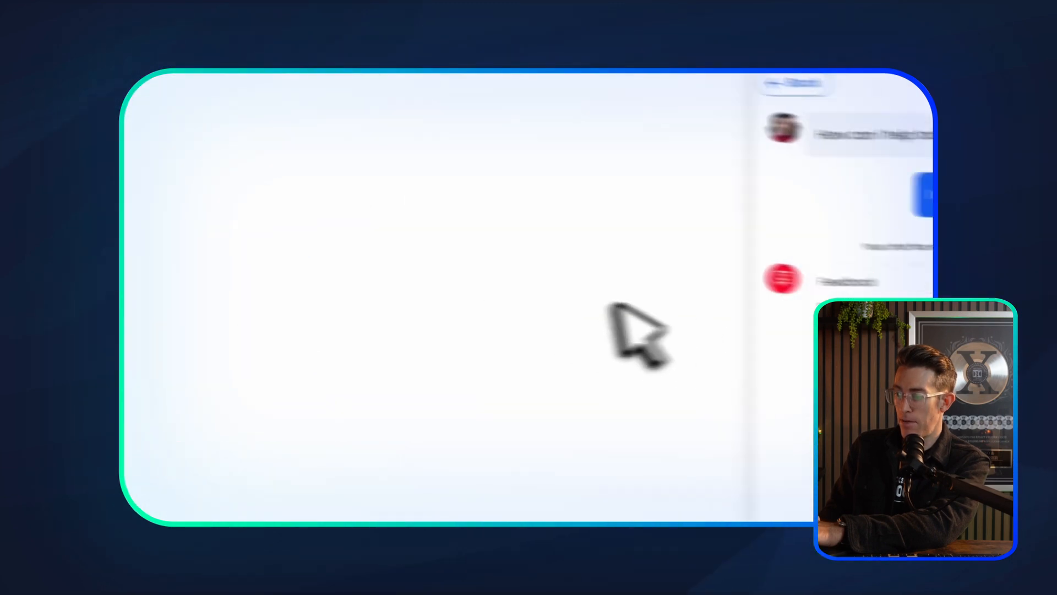
{"action": "left_click", "coordinate": [243, 316]}
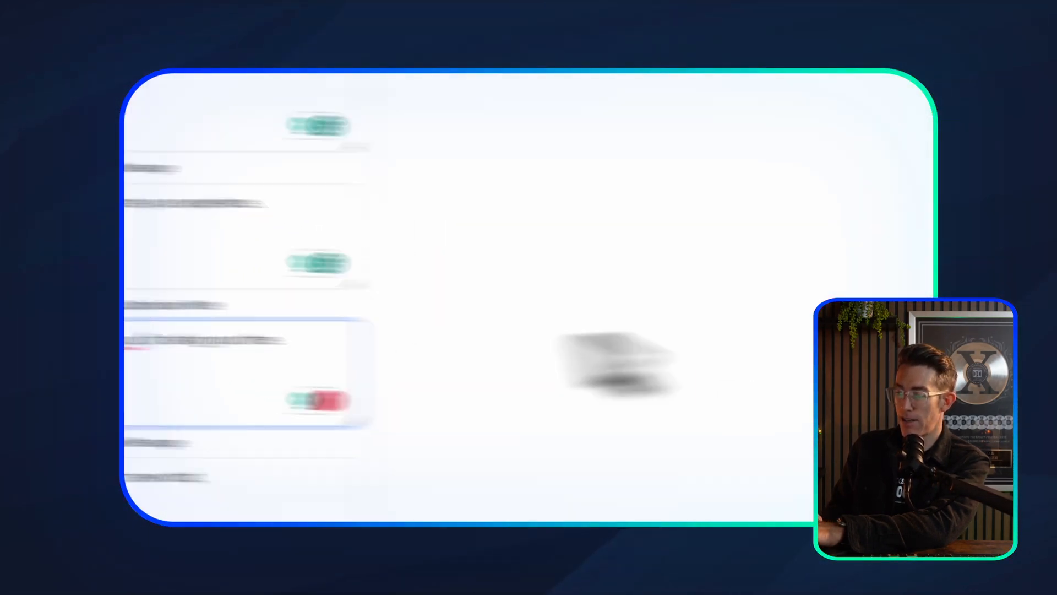
{"action": "left_click", "coordinate": [756, 326]}
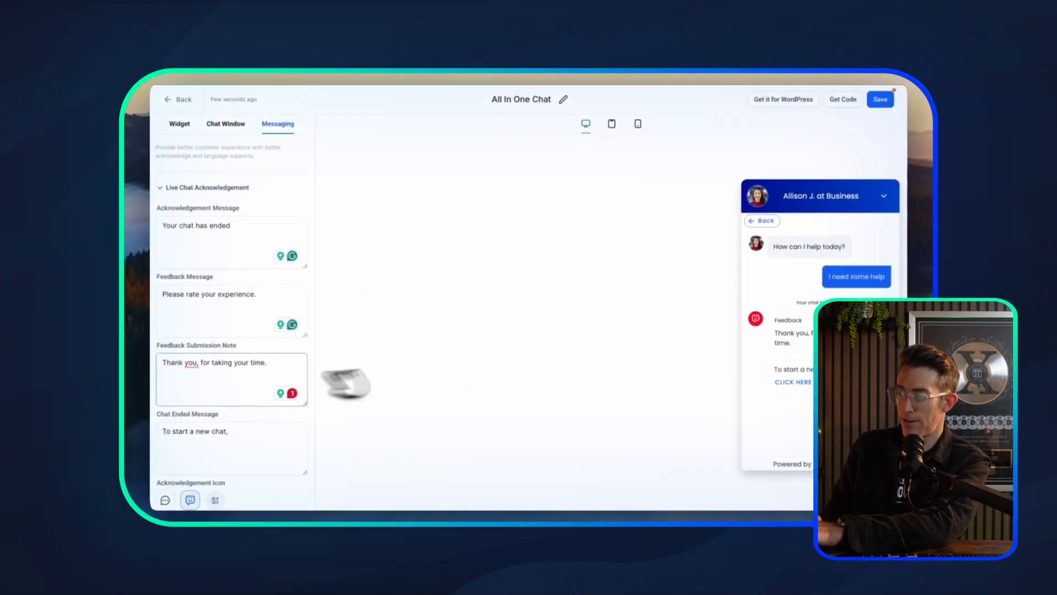
{"action": "scroll", "coordinate": [209, 344], "scroll_direction": "down", "scroll_amount": 2}
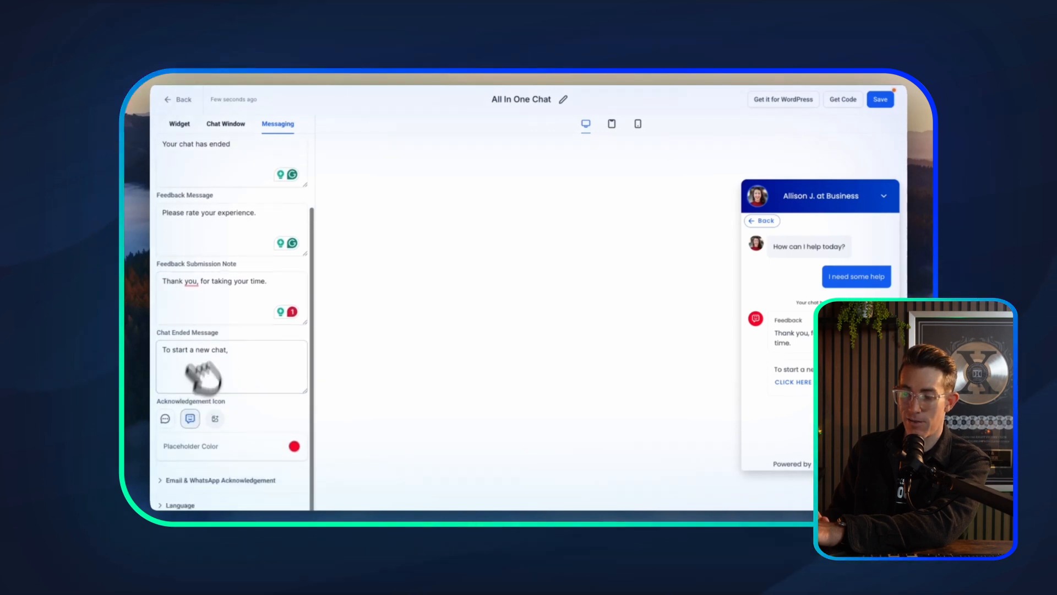
Step: Examine the Email & WhatsApp Acknowledgement greeting and message alongside the SMS/Email chat preview
{"action": "left_click", "coordinate": [248, 480]}
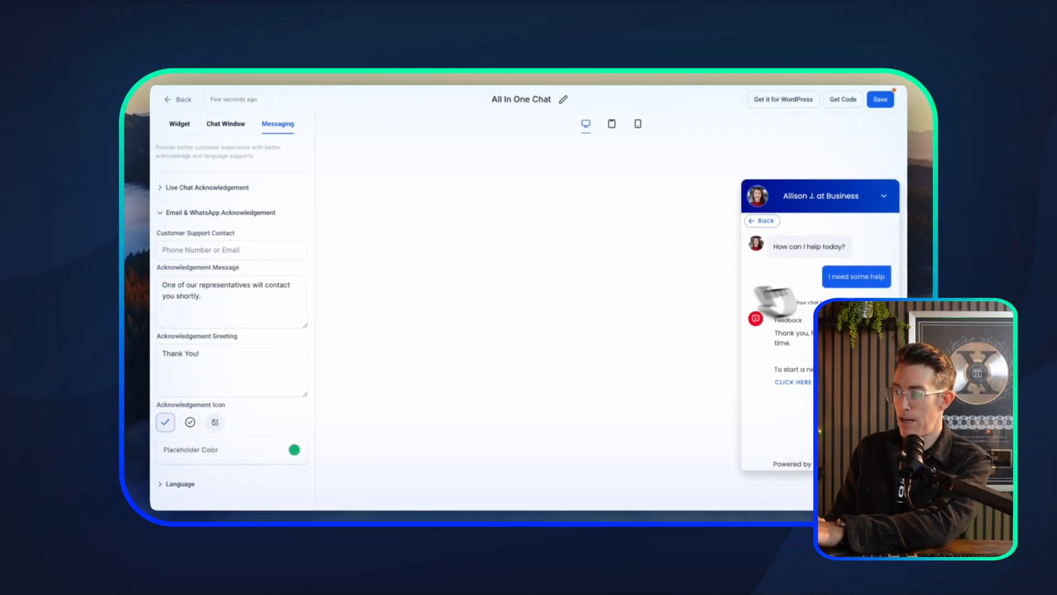
{"action": "left_click", "coordinate": [762, 220]}
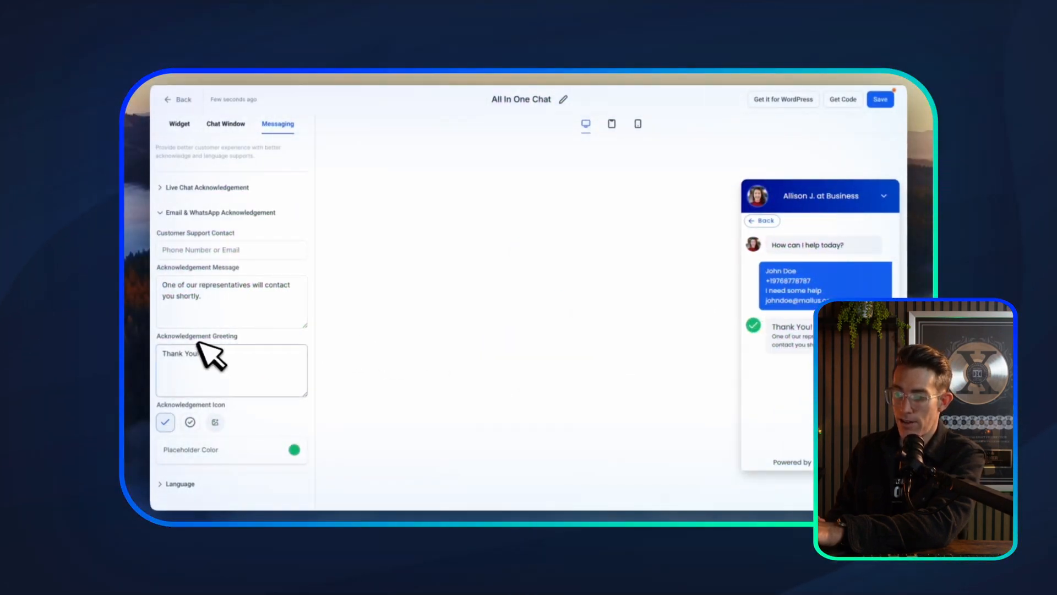
{"action": "left_click_drag", "start_coordinate": [209, 353], "coordinate": [149, 352]}
{"action": "left_click", "coordinate": [218, 295]}
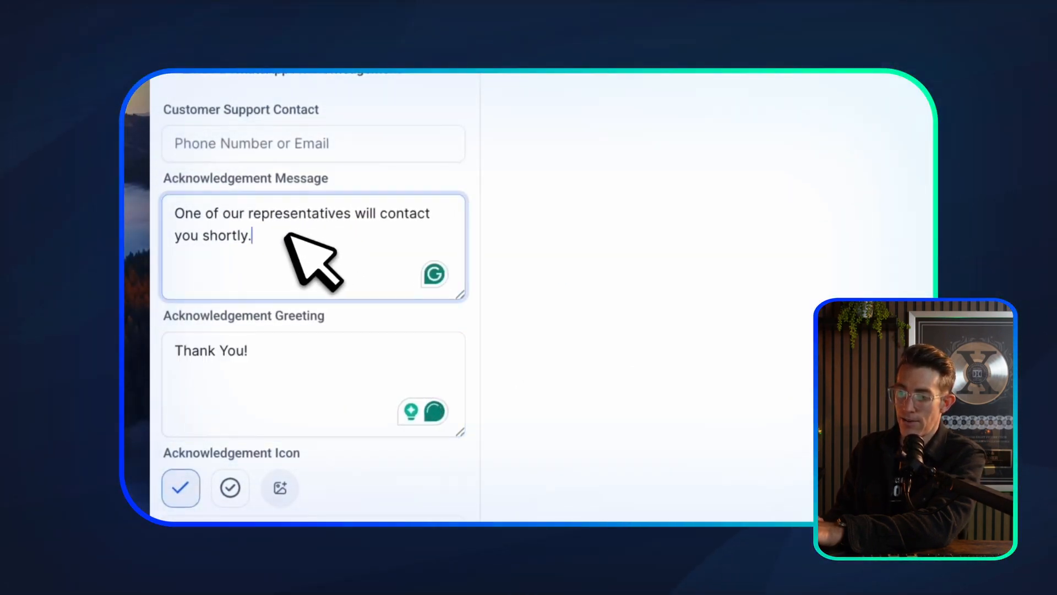
{"action": "left_click_drag", "start_coordinate": [285, 234], "coordinate": [210, 222]}
{"action": "left_click", "coordinate": [342, 251]}
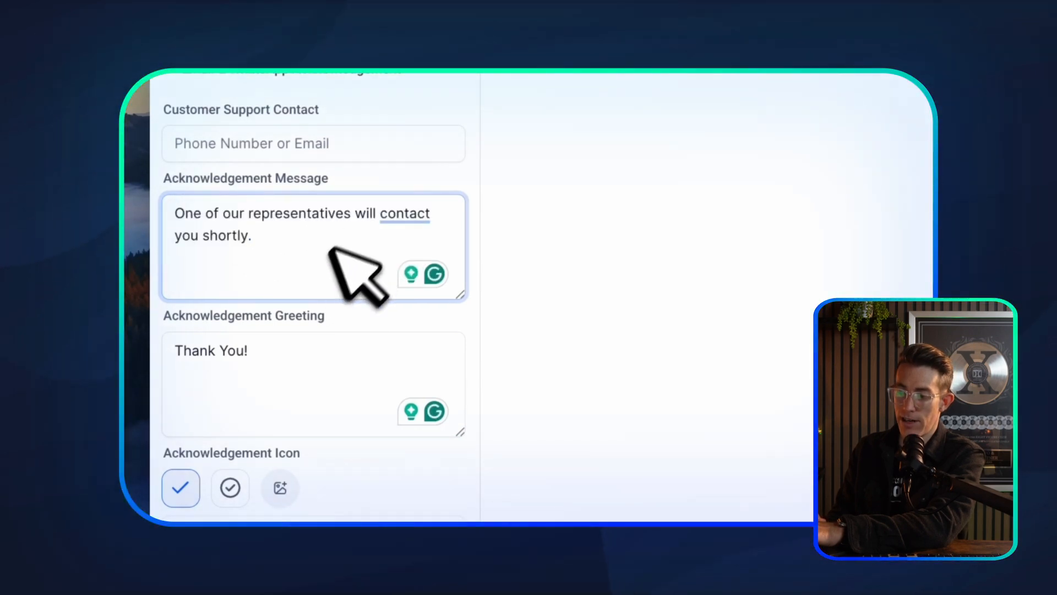
Step: Set the chat widget's language to Use Location language
{"action": "scroll", "coordinate": [266, 507], "scroll_direction": "down", "scroll_amount": 3}
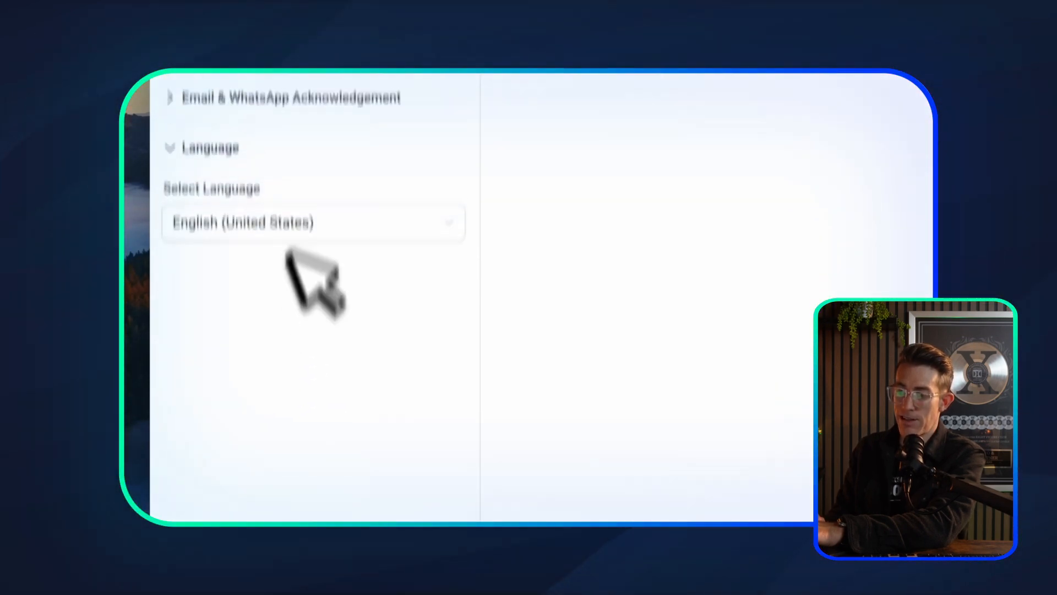
{"action": "scroll", "coordinate": [295, 259], "scroll_direction": "up", "scroll_amount": 3}
{"action": "left_click", "coordinate": [329, 388]}
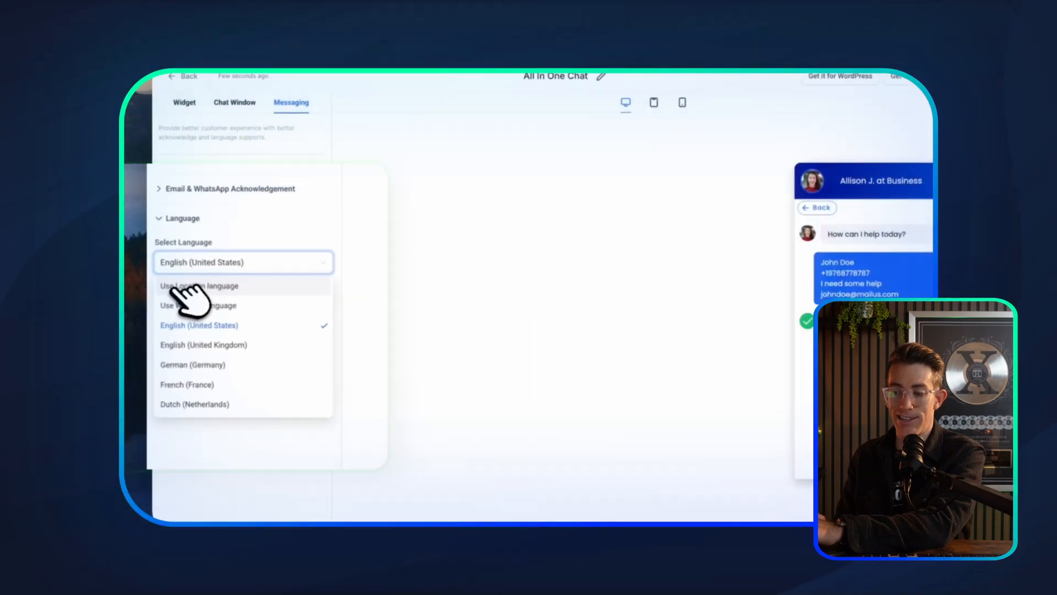
{"action": "left_click", "coordinate": [193, 294]}
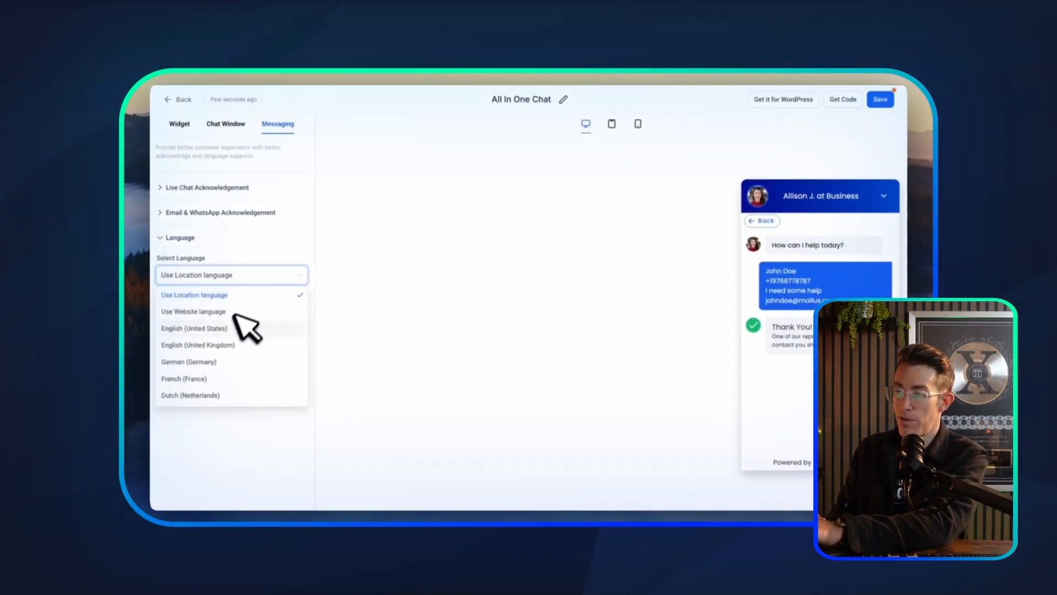
{"action": "left_click", "coordinate": [252, 258]}
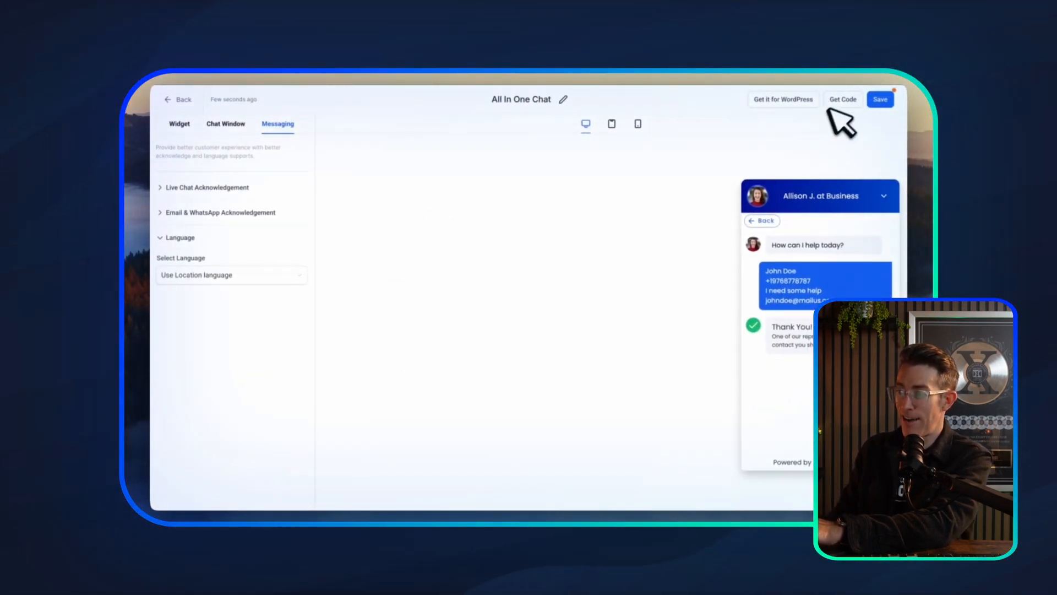
Step: Look through the WordPress plugin page for the chat widget and return to the widget editor
{"action": "left_click", "coordinate": [841, 99]}
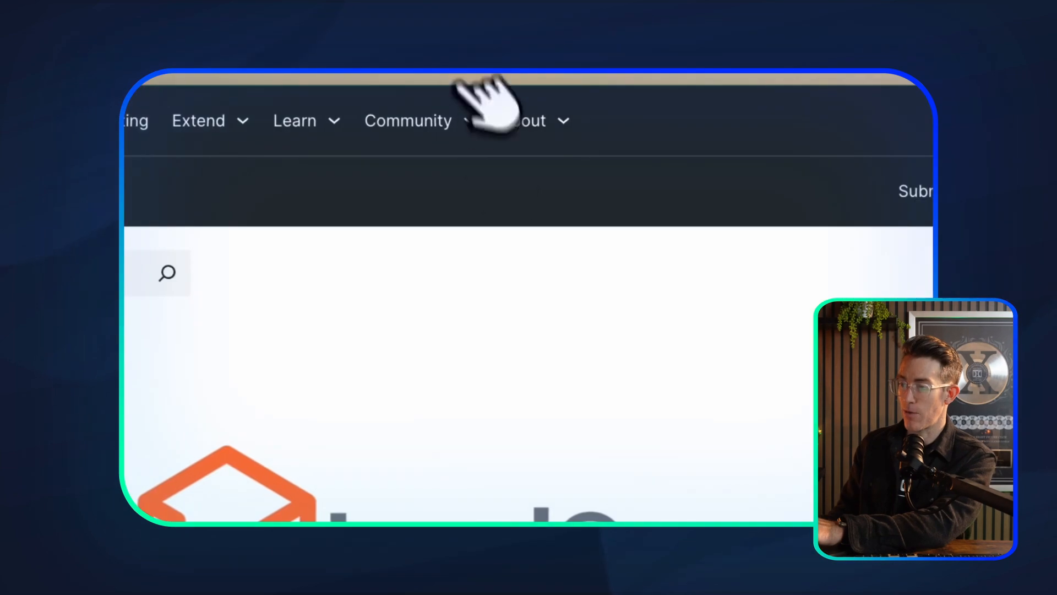
{"action": "scroll", "coordinate": [467, 380], "scroll_direction": "down", "scroll_amount": 4}
{"action": "scroll", "coordinate": [455, 330], "scroll_direction": "up", "scroll_amount": 5}
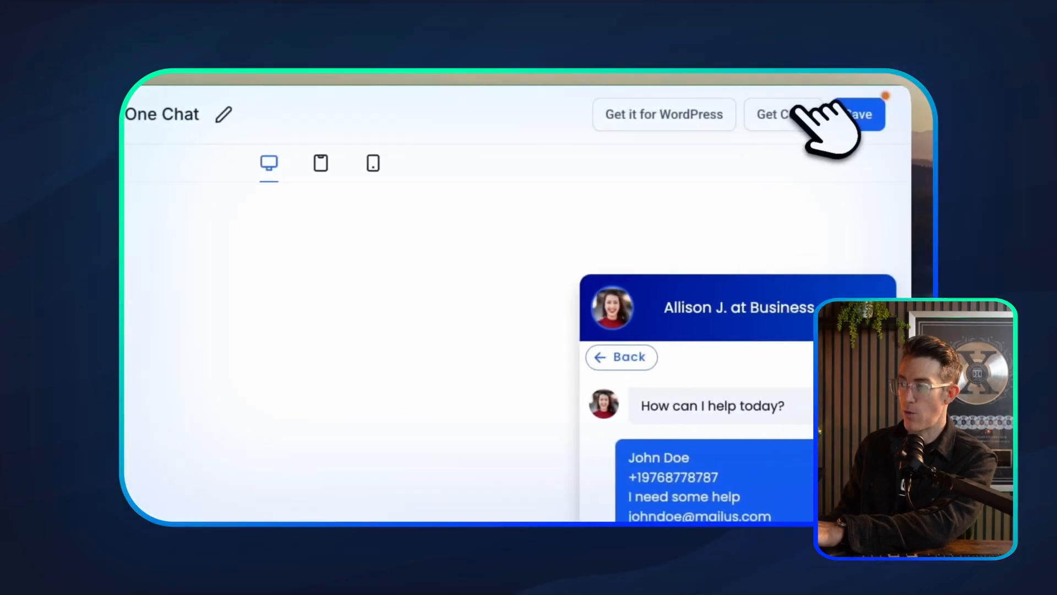
Step: View the chat widget's embed code, highlight the script snippet for website installation, and close the code dialog
{"action": "left_click", "coordinate": [804, 122]}
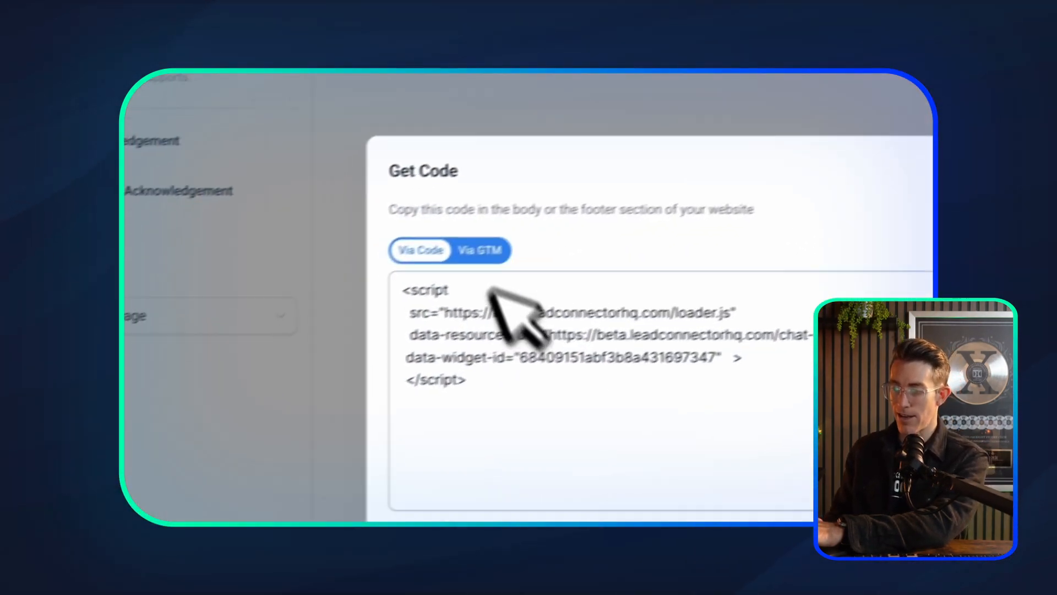
{"action": "left_click_drag", "start_coordinate": [595, 366], "coordinate": [432, 276]}
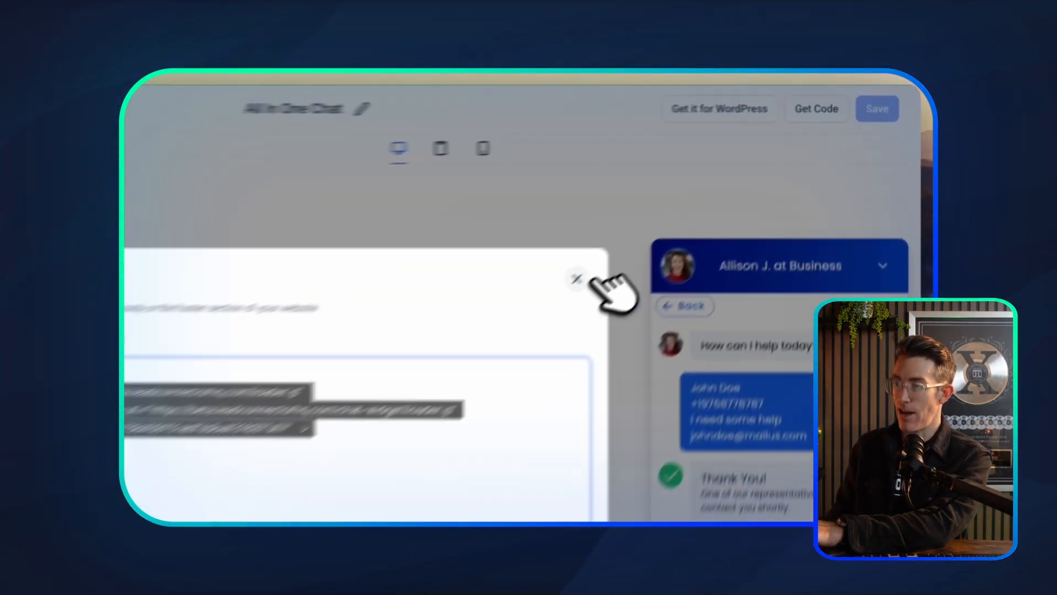
{"action": "left_click", "coordinate": [695, 203]}
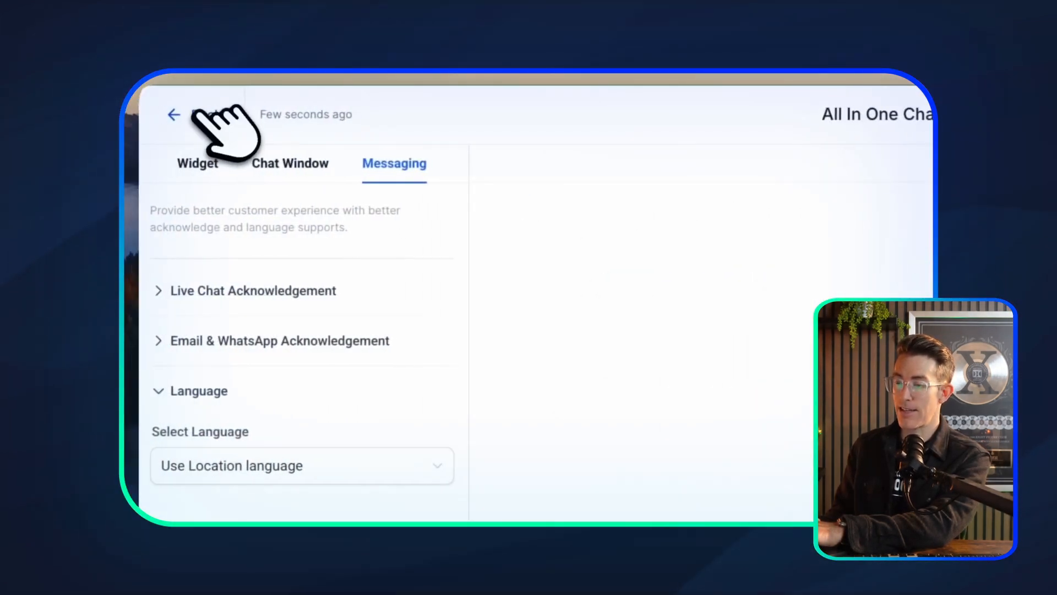
Step: Leave the widget editor and set the Appointment Booking Funnel's chat widget to All In One Chat in the funnel's settings
{"action": "left_click", "coordinate": [195, 114]}
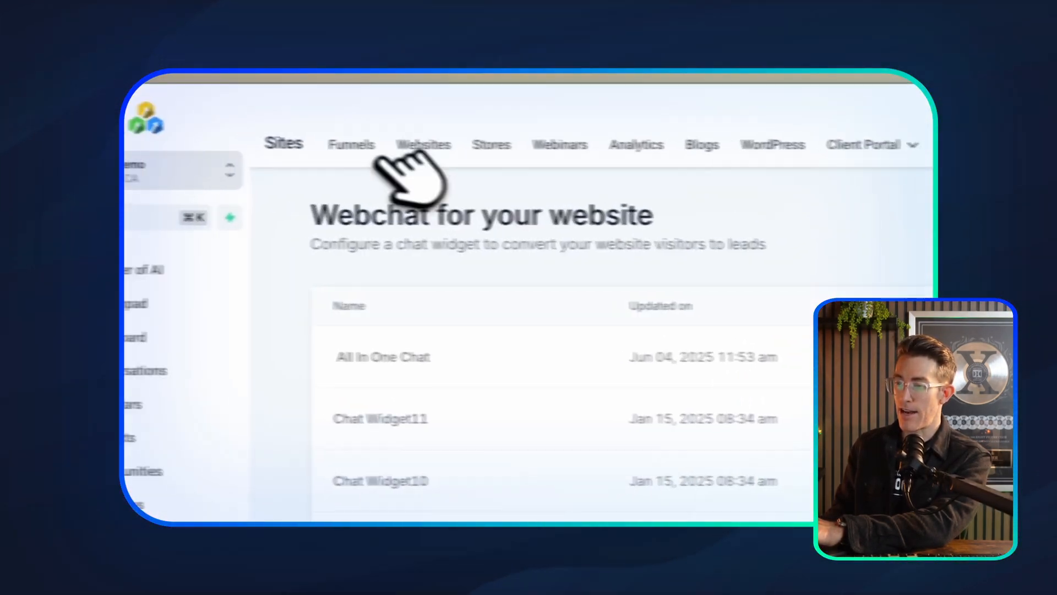
{"action": "left_click", "coordinate": [355, 145]}
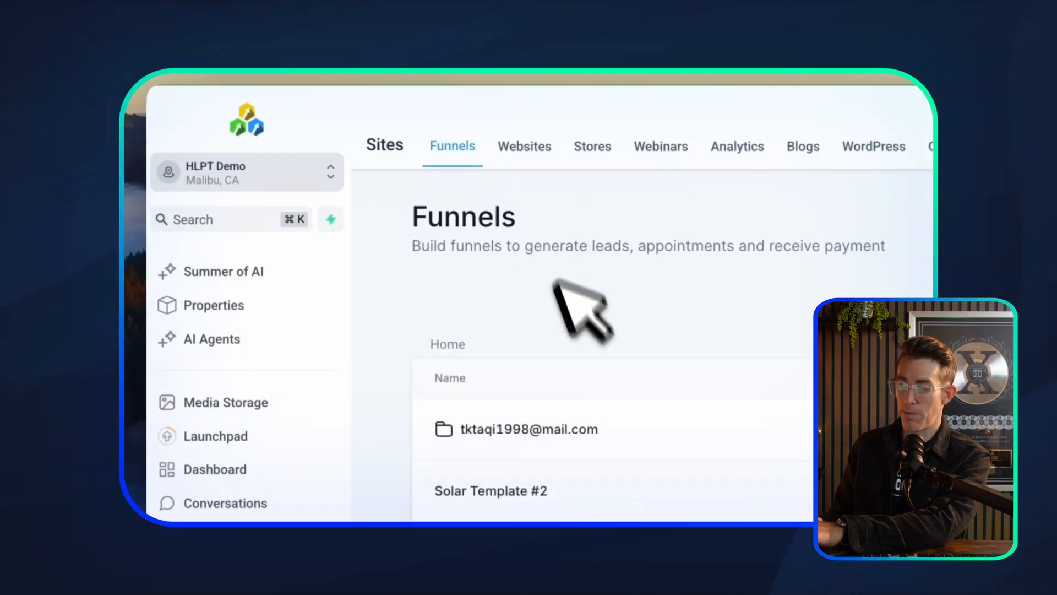
{"action": "left_click", "coordinate": [520, 442]}
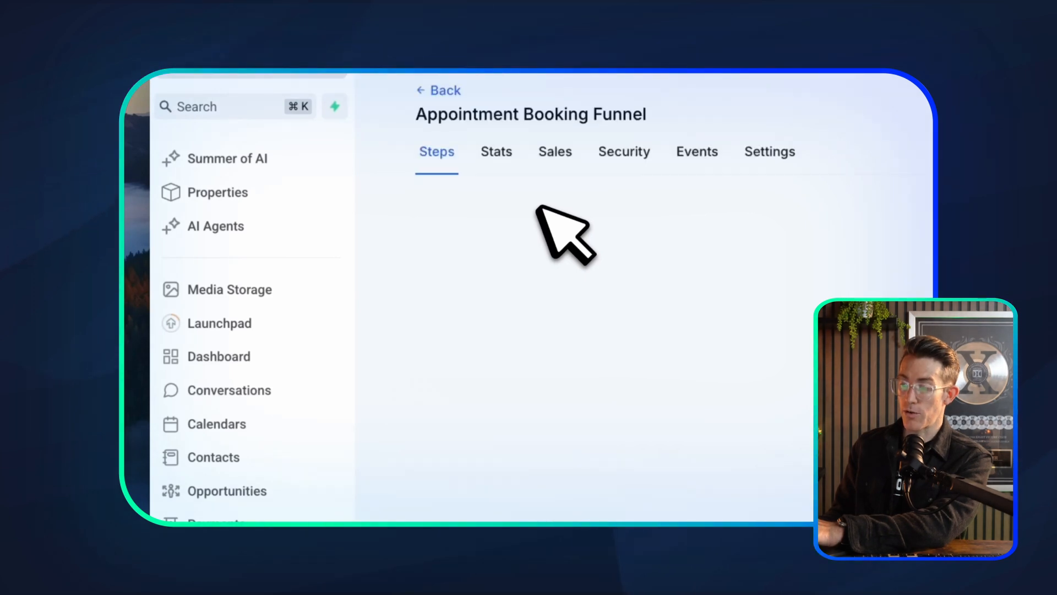
{"action": "left_click", "coordinate": [770, 151]}
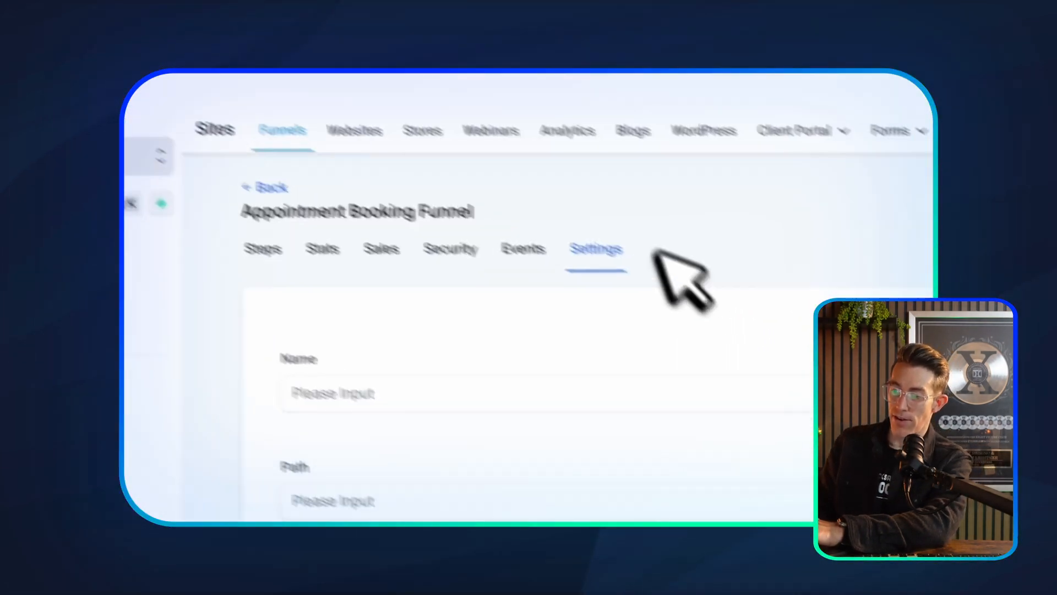
{"action": "scroll", "coordinate": [537, 418], "scroll_direction": "down", "scroll_amount": 5}
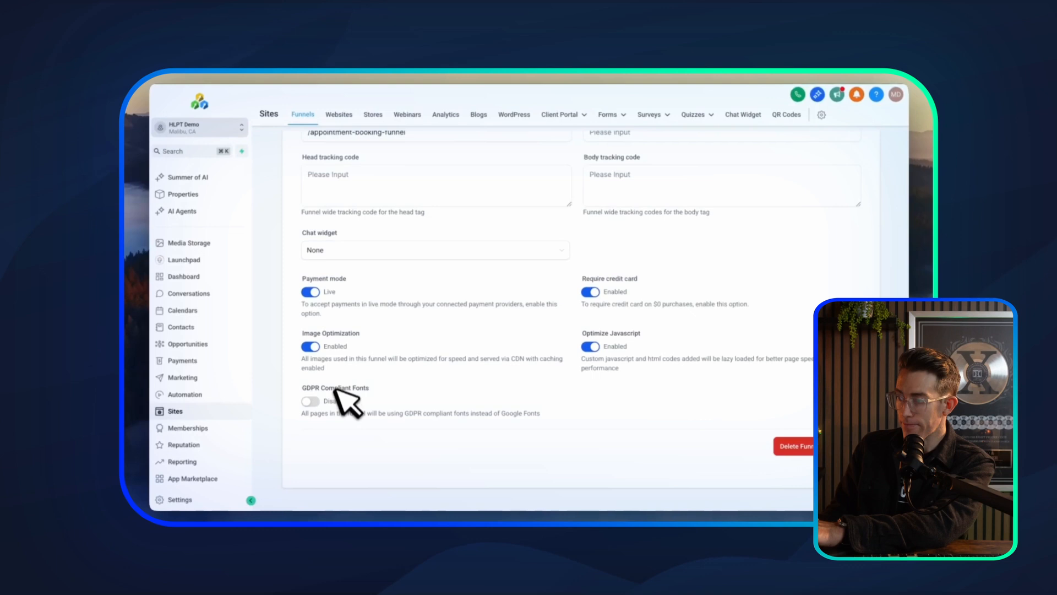
{"action": "left_click", "coordinate": [328, 250]}
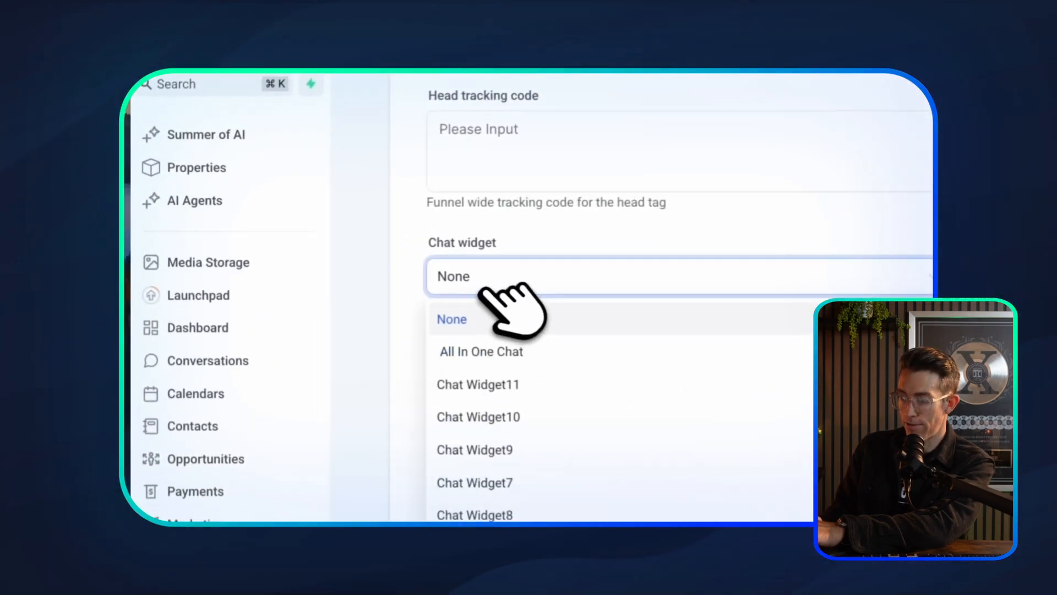
{"action": "left_click", "coordinate": [495, 355]}
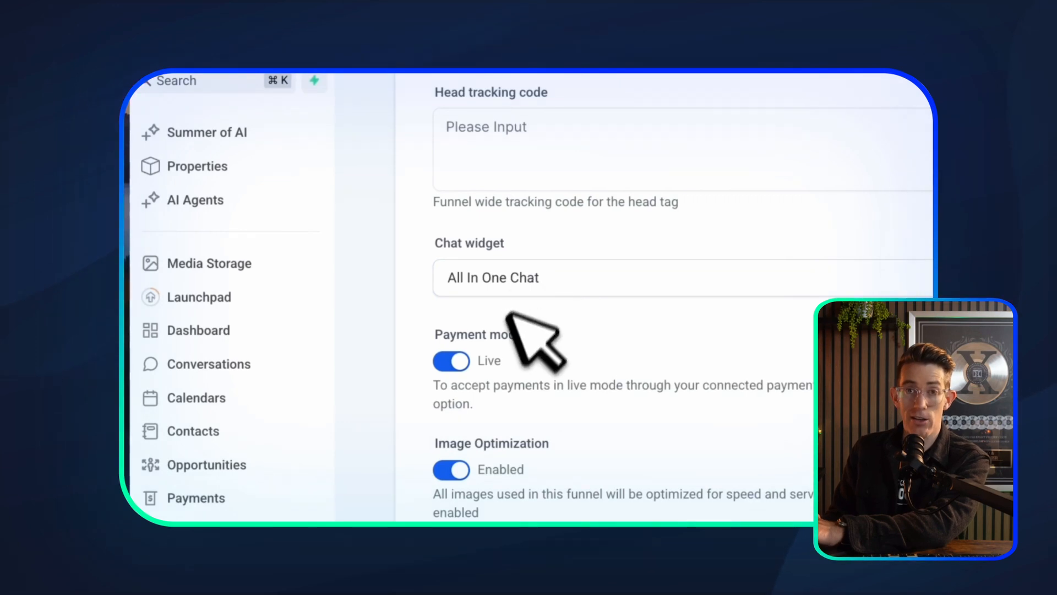